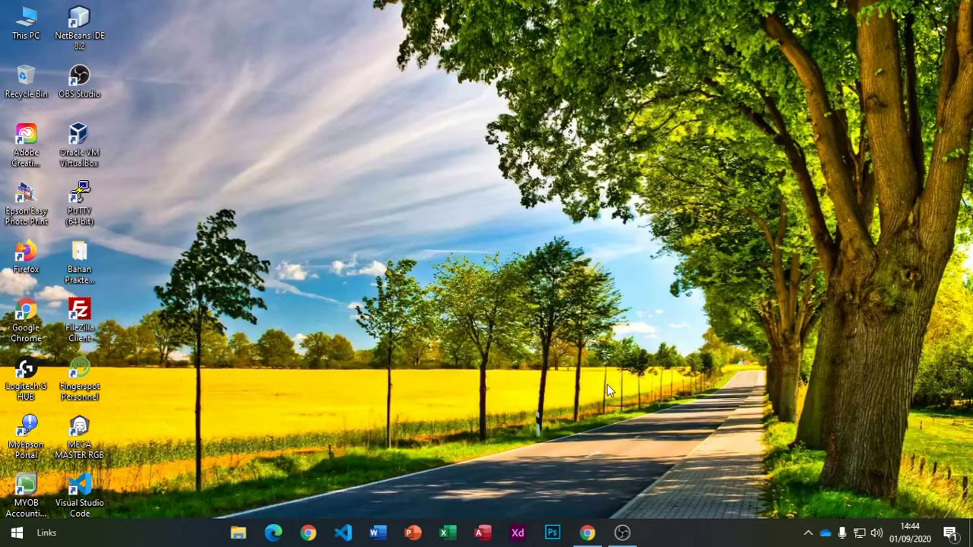
Step: Bring the diagrams.net window with the Topologi Mikrotik diagram back to the front
{"action": "left_click", "coordinate": [588, 532]}
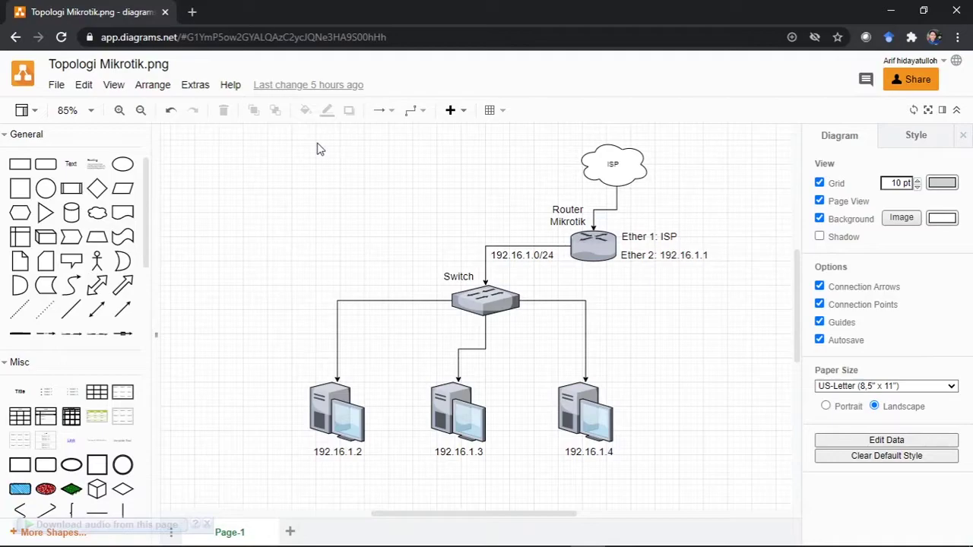
Step: Select all the topology shapes, deselect them, and minimize the browser
{"action": "left_click_drag", "start_coordinate": [226, 134], "coordinate": [740, 494]}
{"action": "left_click", "coordinate": [752, 479]}
{"action": "left_click", "coordinate": [891, 10]}
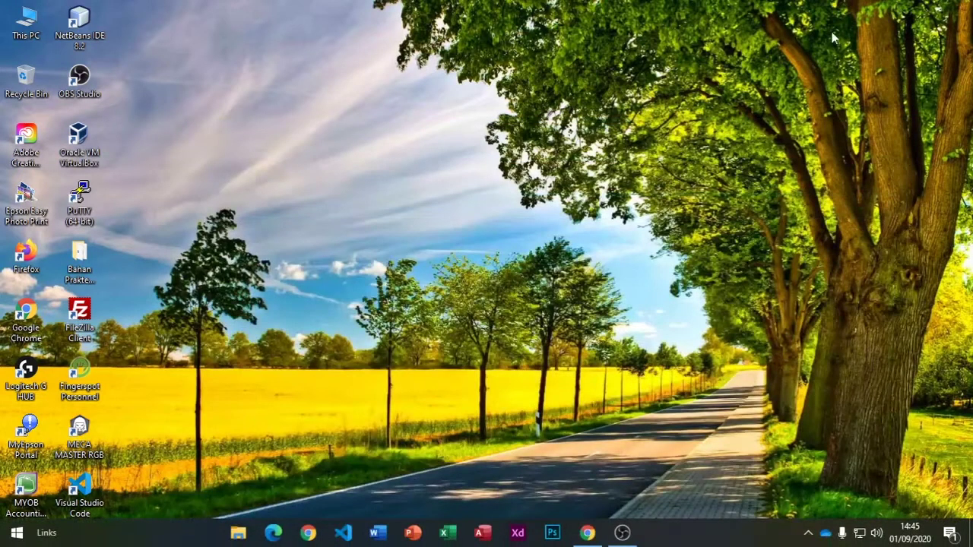
Step: Open the Bahan Praktek Mikrotik folder and inspect the MikroTik ISO, VirtualBox installer and winbox64_2 files
{"action": "double_click", "coordinate": [79, 258]}
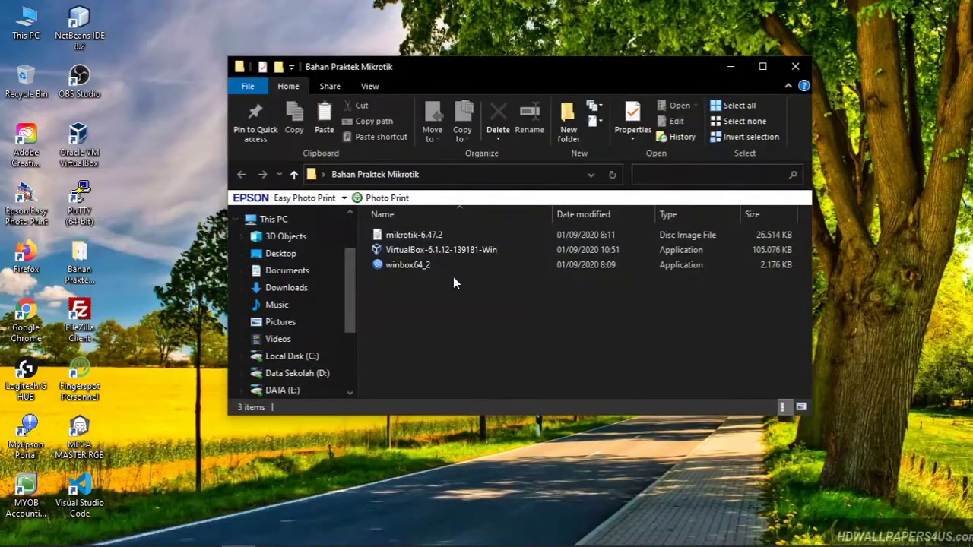
{"action": "left_click", "coordinate": [419, 236]}
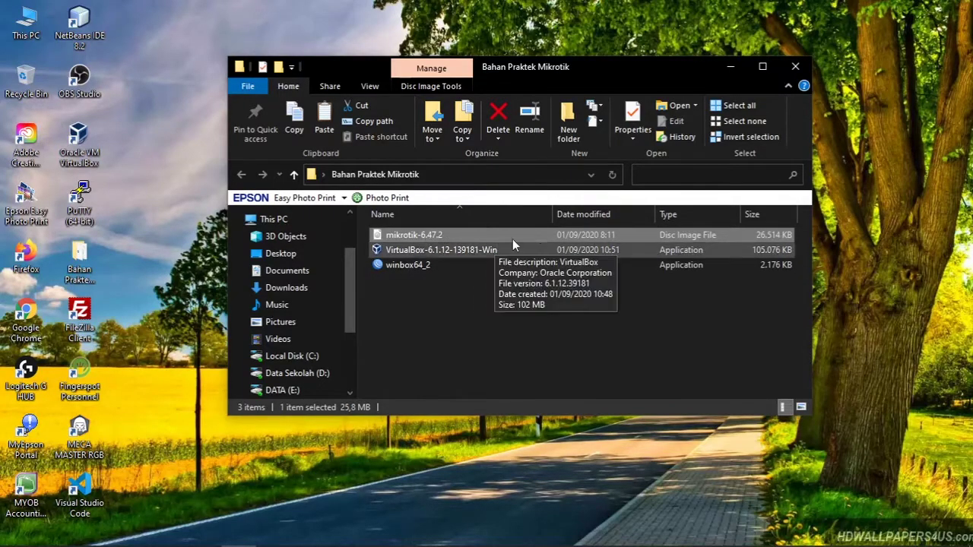
{"action": "left_click", "coordinate": [731, 72]}
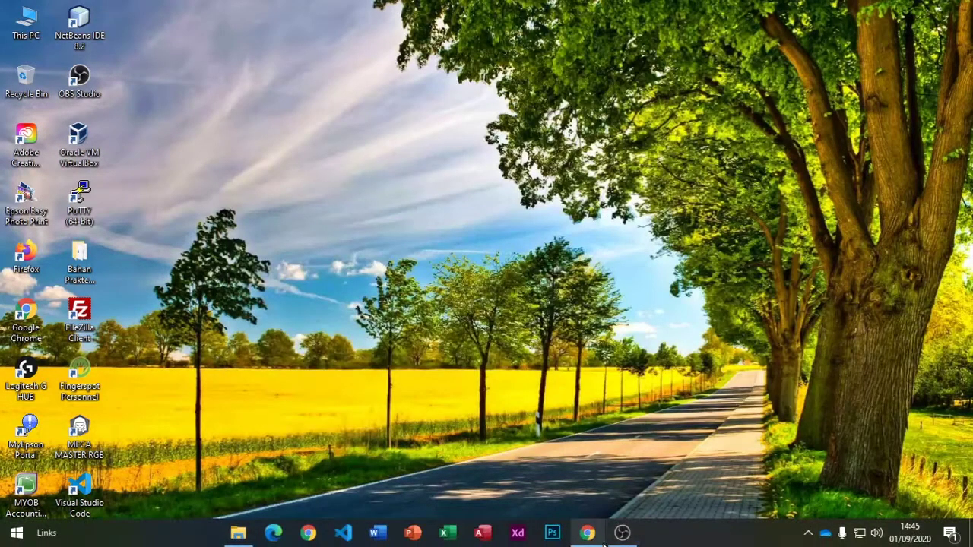
{"action": "mouse_move", "coordinate": [240, 537]}
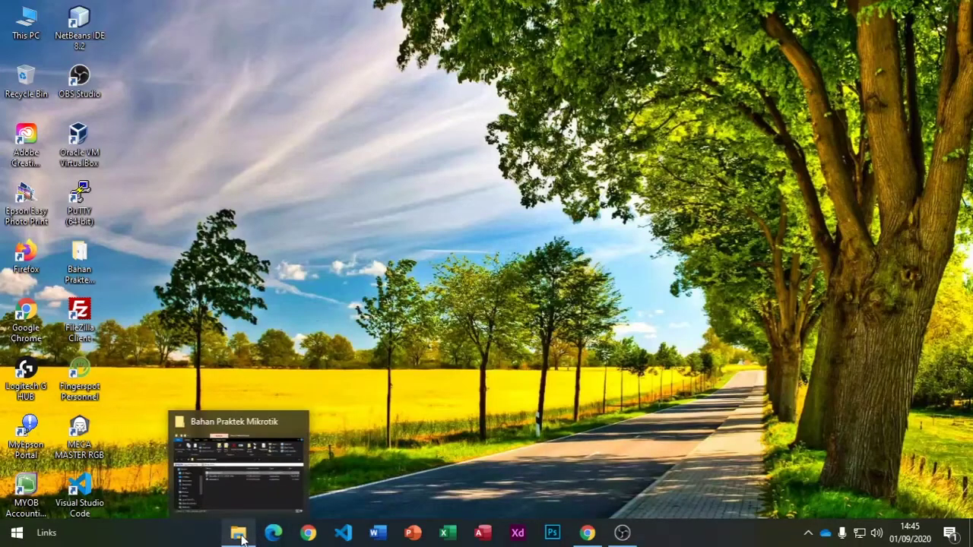
{"action": "left_click", "coordinate": [242, 517]}
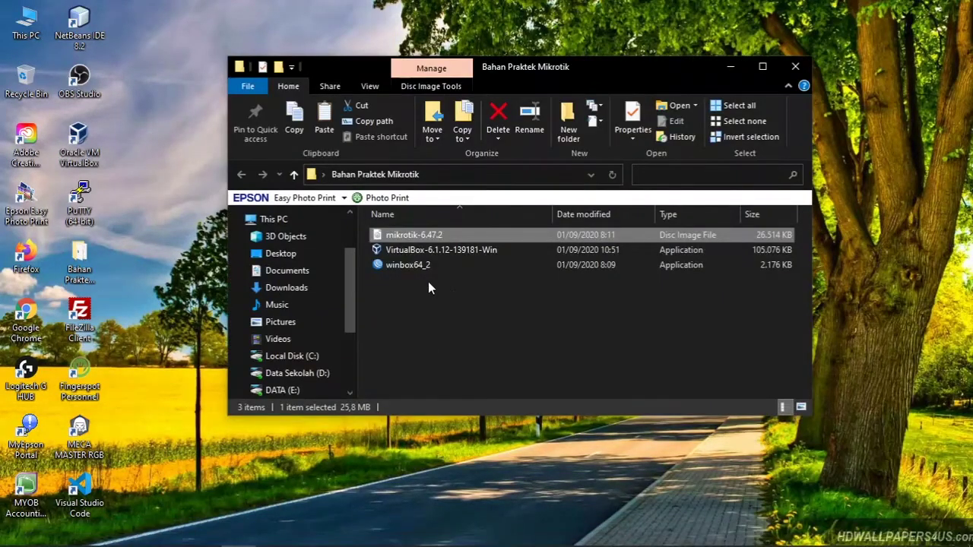
{"action": "left_click", "coordinate": [420, 251]}
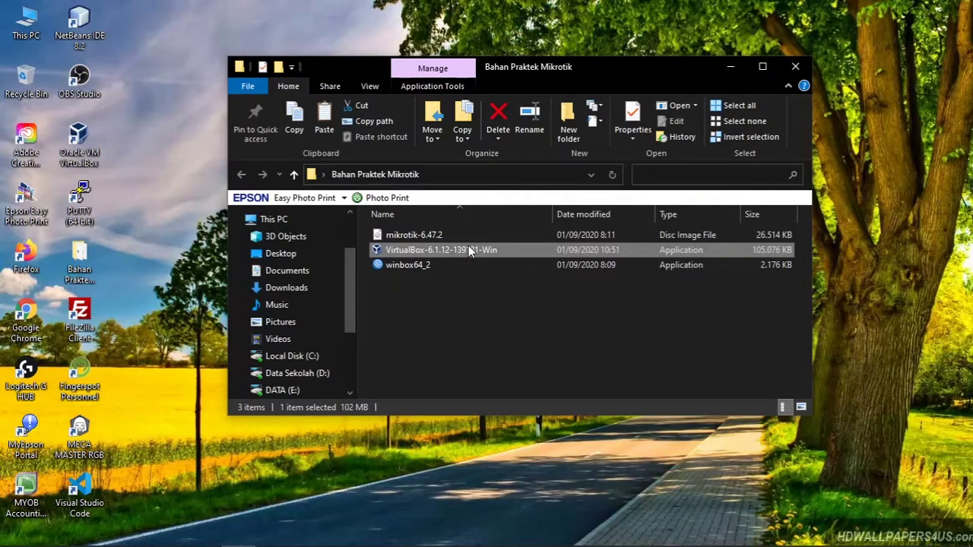
{"action": "left_click", "coordinate": [399, 268]}
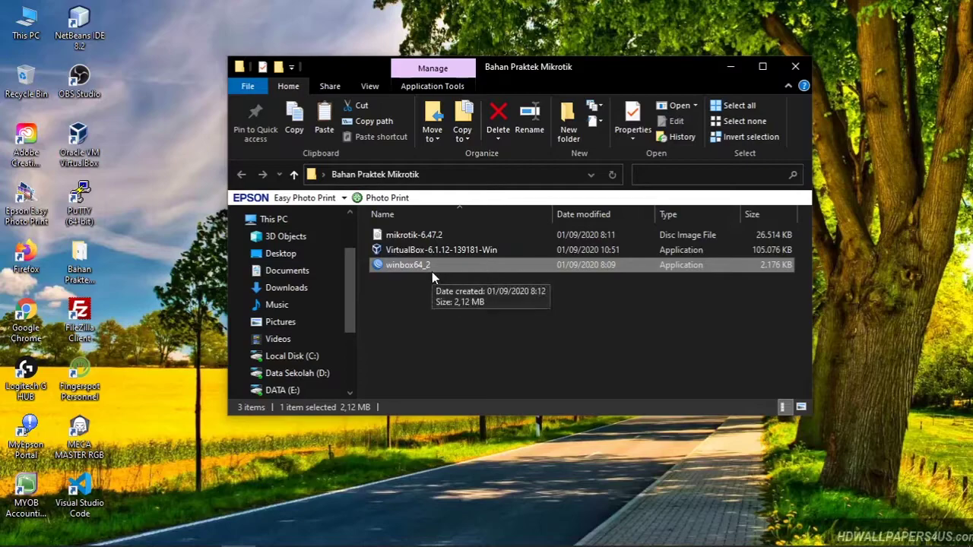
Step: Select all three files together, reselect the ISO and installer, then return to the diagram
{"action": "left_click", "coordinate": [438, 235]}
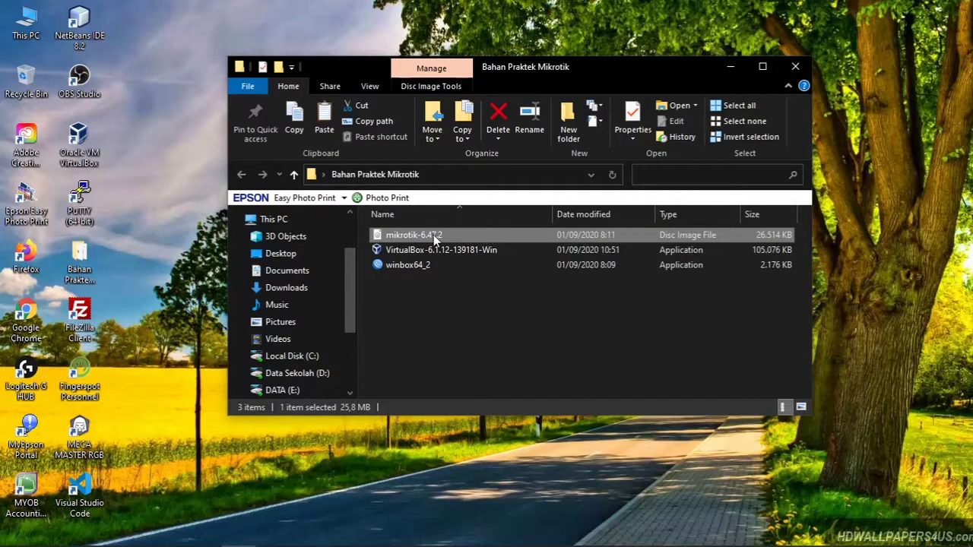
{"action": "left_click_drag", "start_coordinate": [508, 368], "coordinate": [405, 226]}
{"action": "left_click_drag", "start_coordinate": [512, 333], "coordinate": [401, 229]}
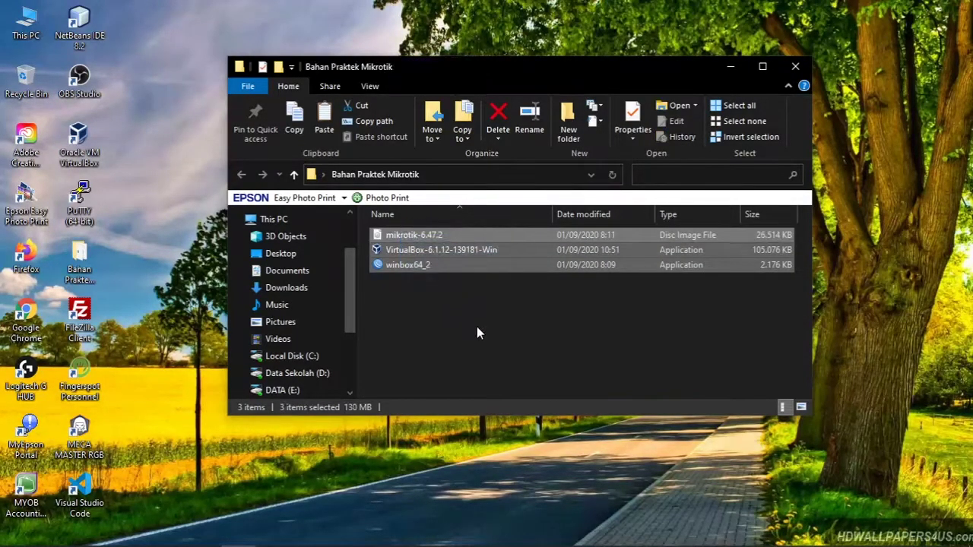
{"action": "left_click", "coordinate": [478, 332]}
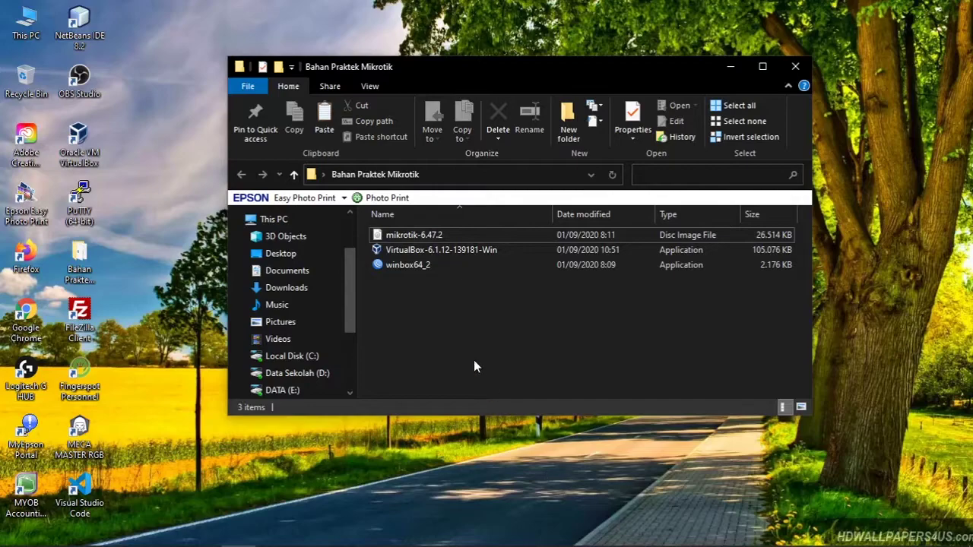
{"action": "left_click", "coordinate": [438, 251]}
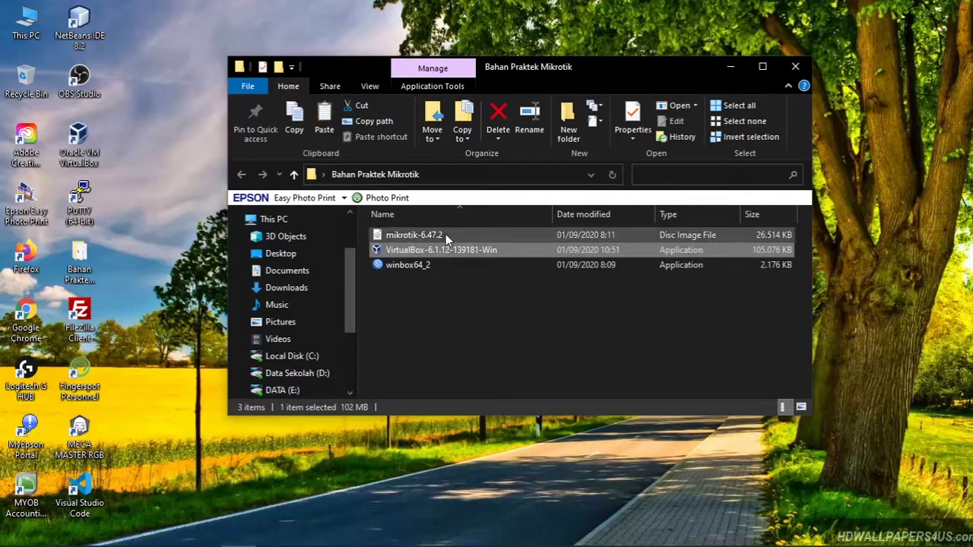
{"action": "left_click", "coordinate": [446, 234]}
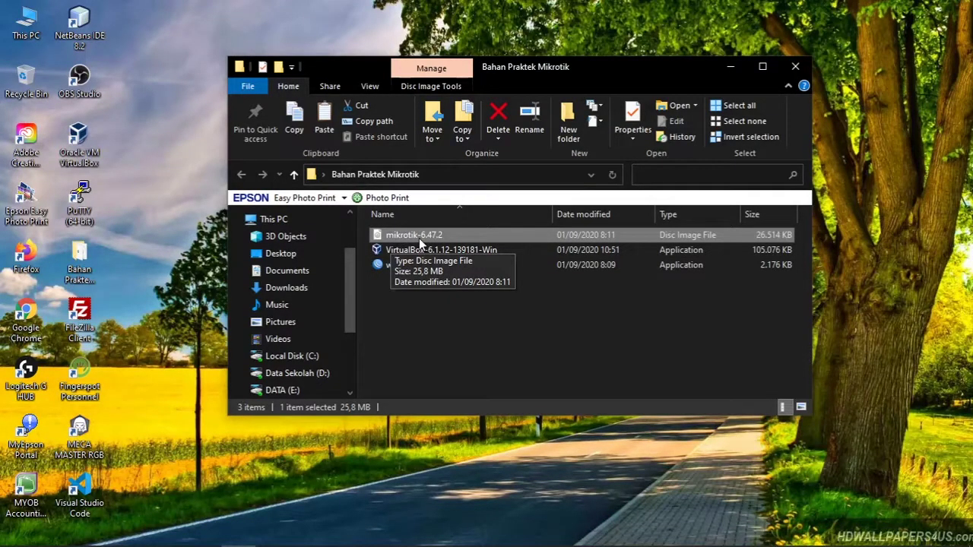
{"action": "left_click", "coordinate": [588, 533]}
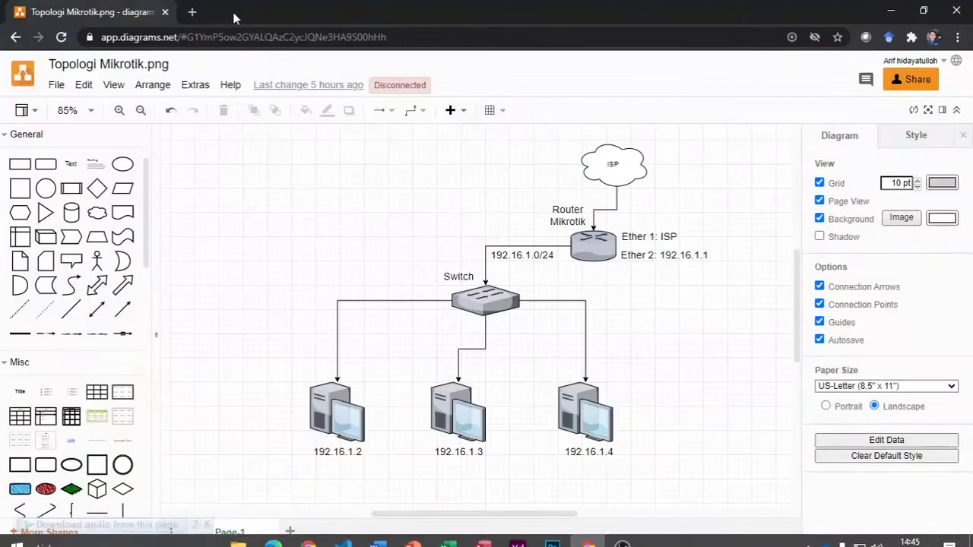
Step: Go to mikrotik.com/software in a new browser tab
{"action": "left_click", "coordinate": [192, 11]}
{"action": "type", "text": "mikro"}
{"action": "key", "text": "BackSpace"}
{"action": "key", "text": "BackSpace"}
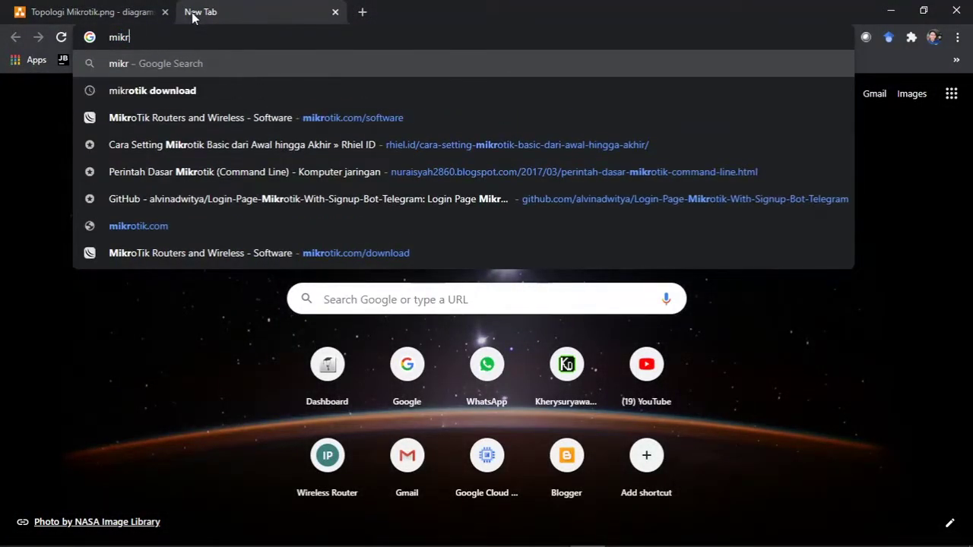
{"action": "type", "text": "otik"}
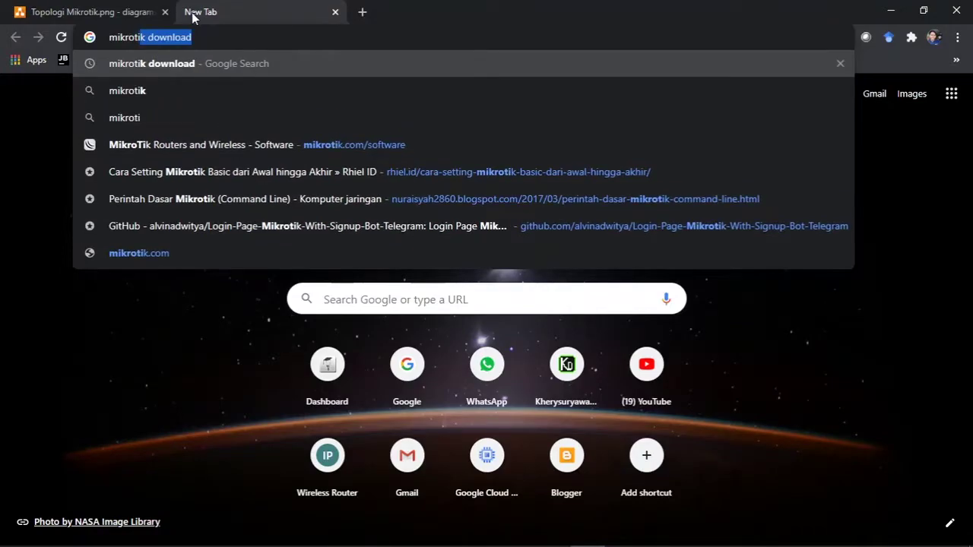
{"action": "key", "text": "Down"}
{"action": "key", "text": "Down"}
{"action": "key", "text": "Down"}
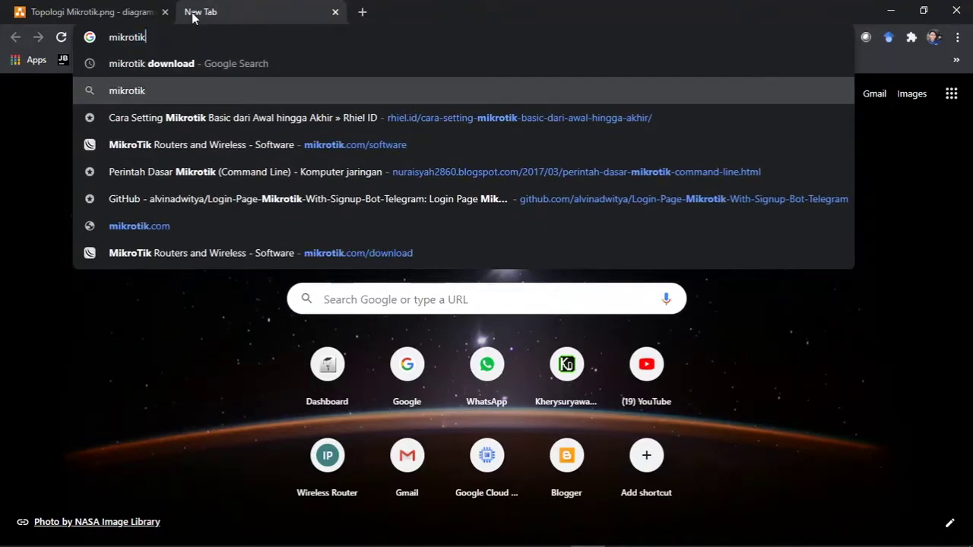
{"action": "left_click", "coordinate": [284, 146]}
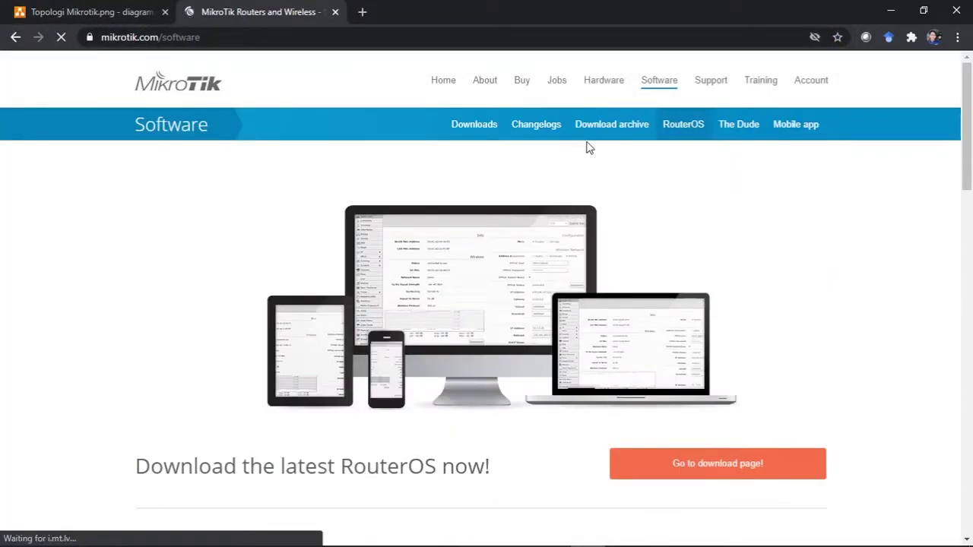
Step: Find the 6.47.2 X86 CD Image on the Downloads page, then minimize Chrome
{"action": "left_click", "coordinate": [468, 128]}
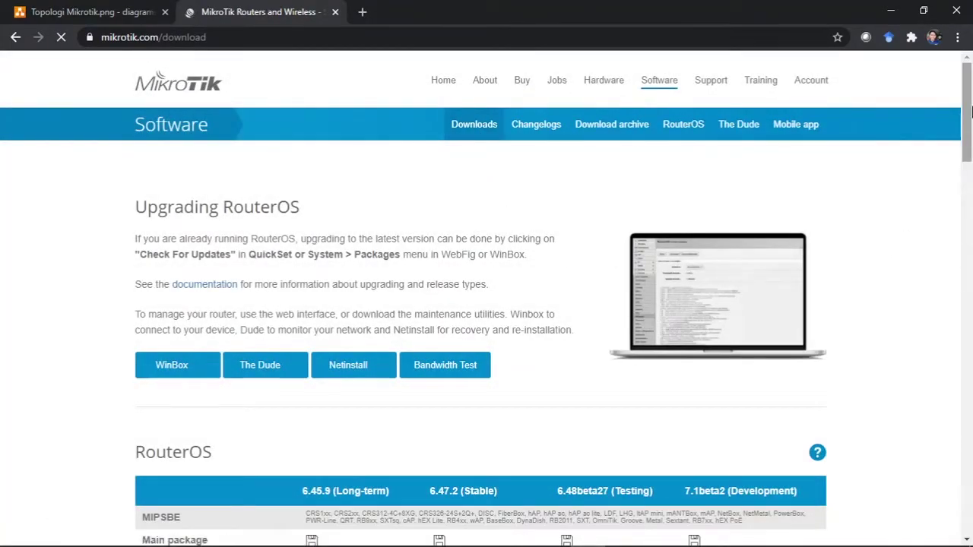
{"action": "left_click_drag", "start_coordinate": [970, 108], "coordinate": [972, 170]}
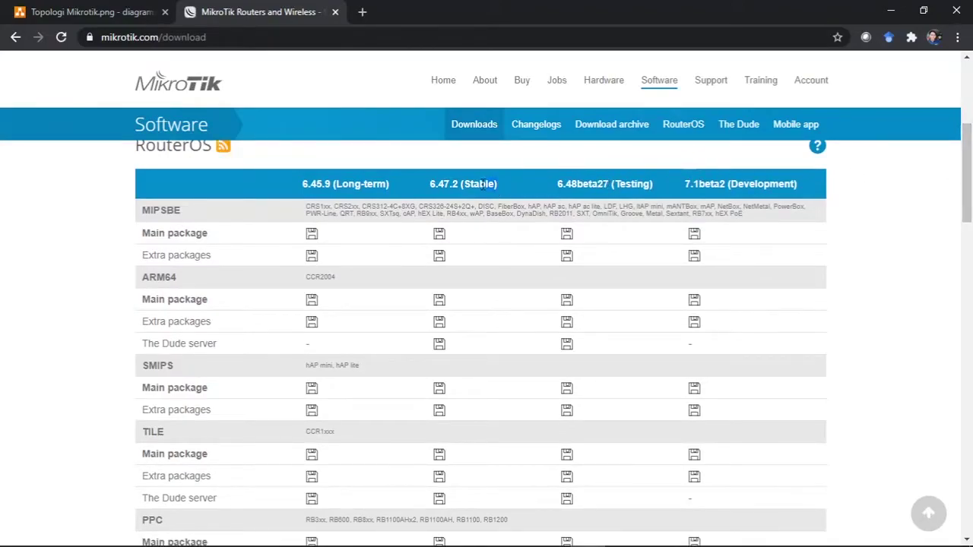
{"action": "left_click_drag", "start_coordinate": [971, 169], "coordinate": [971, 248]}
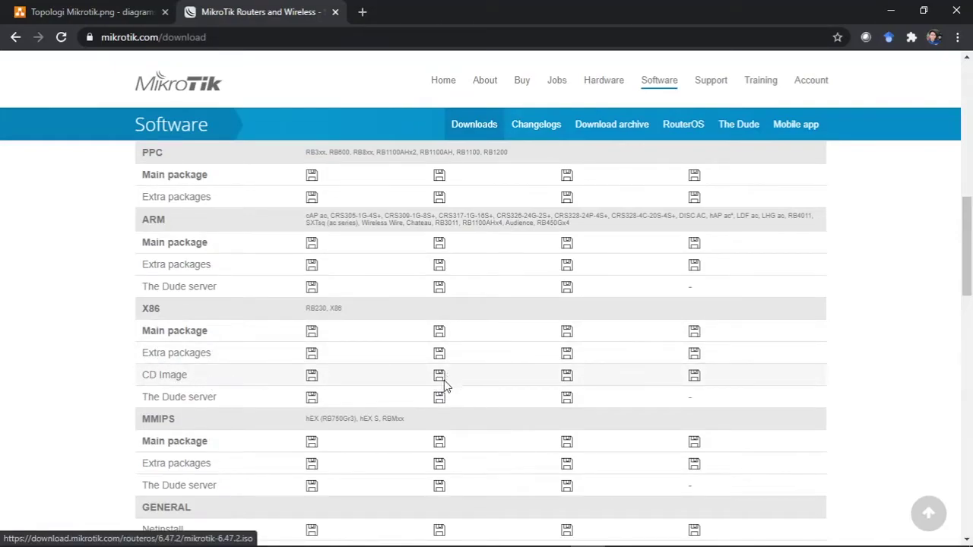
{"action": "left_click", "coordinate": [891, 11]}
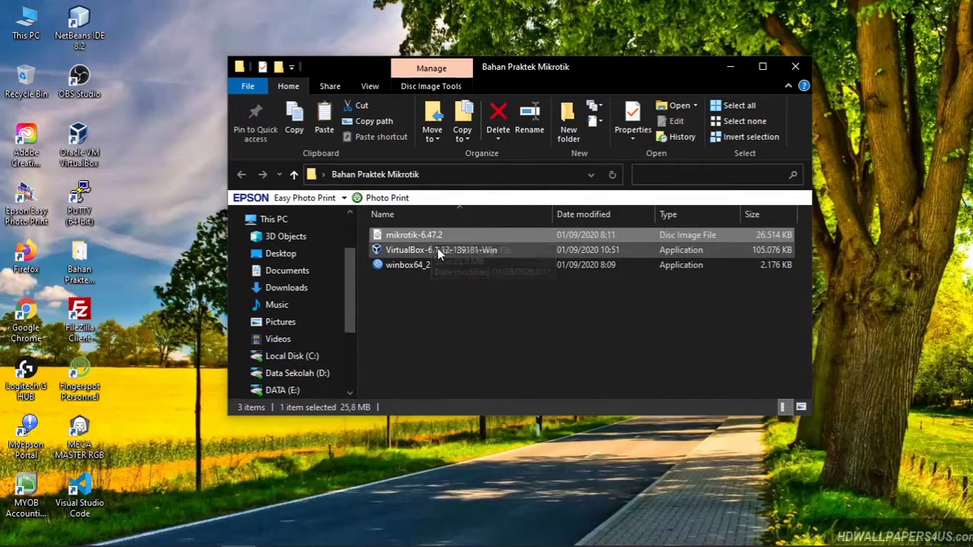
Step: Search Google for 'virtualbox download' from the browser's address bar
{"action": "mouse_move", "coordinate": [547, 545]}
{"action": "left_click", "coordinate": [587, 533]}
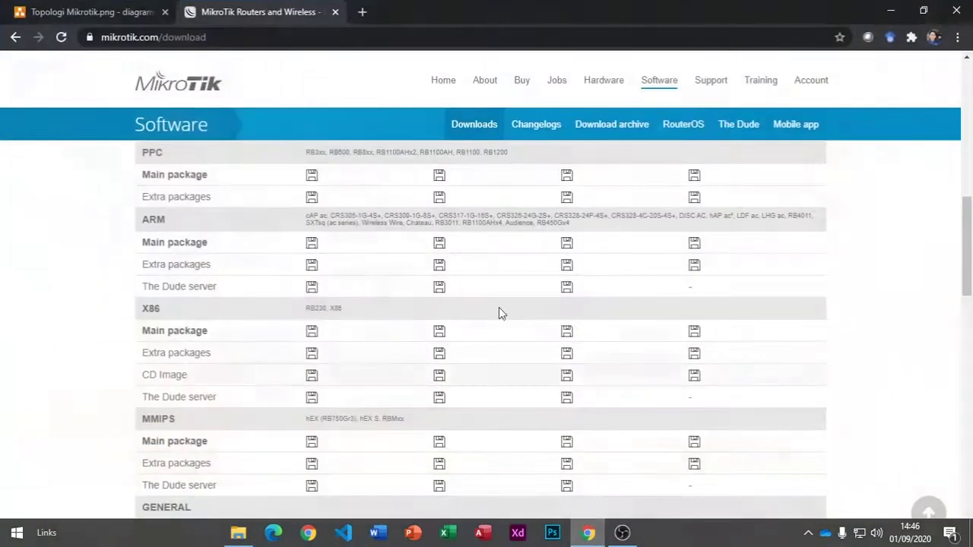
{"action": "left_click", "coordinate": [348, 41]}
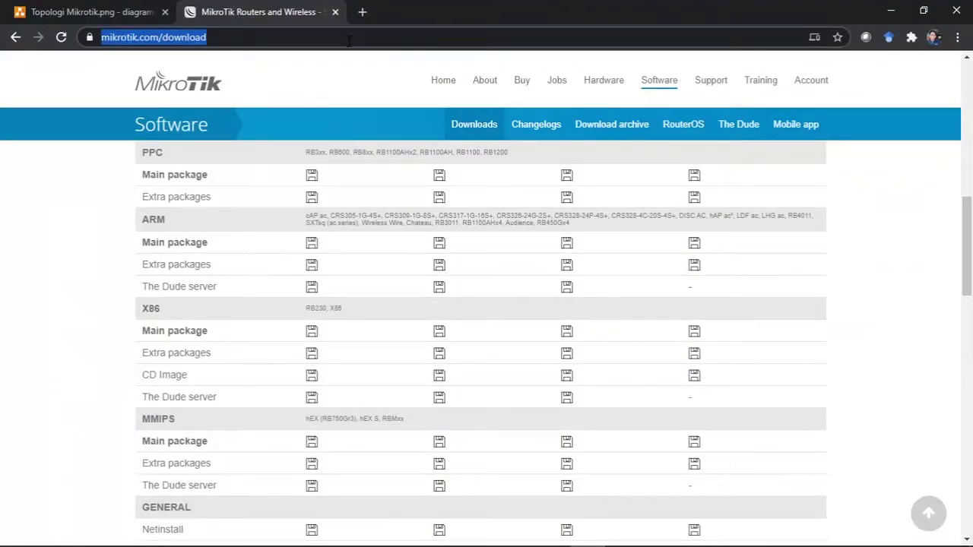
{"action": "type", "text": "virtualbox"}
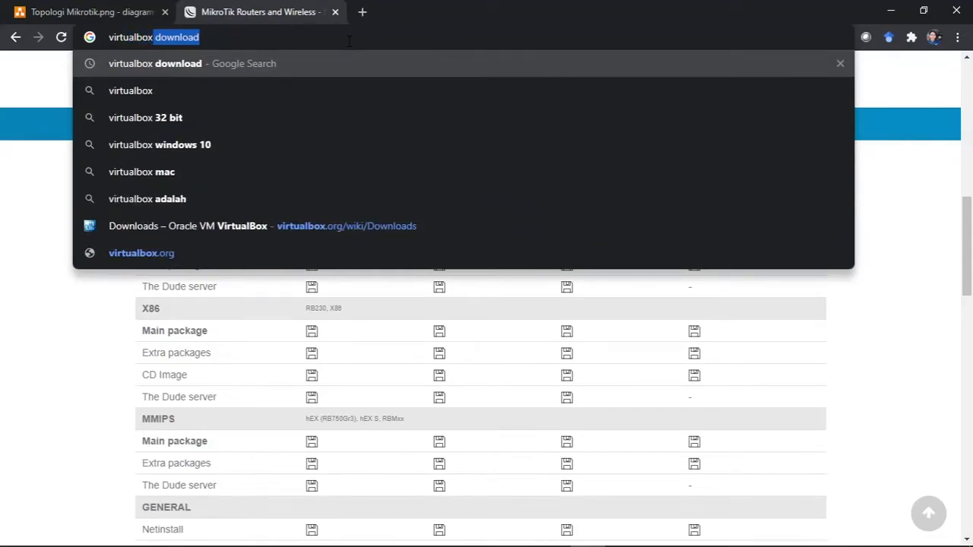
{"action": "key", "text": "Return"}
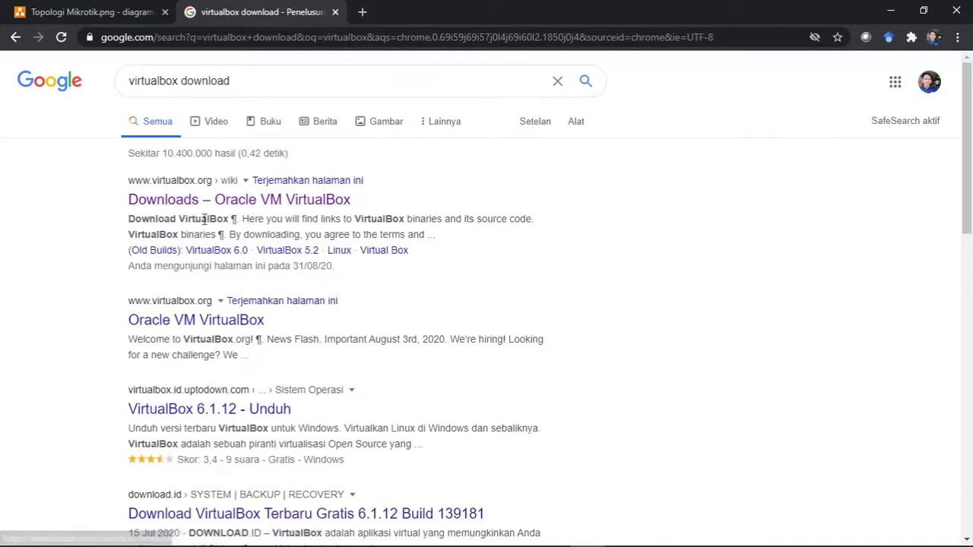
Step: Open the official VirtualBox Downloads page, note the Windows hosts link, then close it
{"action": "left_click", "coordinate": [182, 203]}
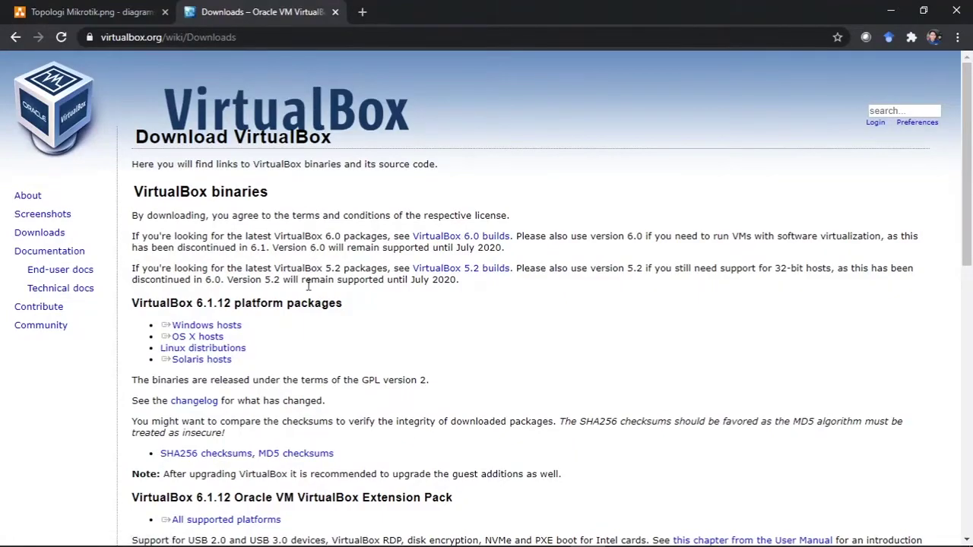
{"action": "left_click_drag", "start_coordinate": [243, 325], "coordinate": [161, 325]}
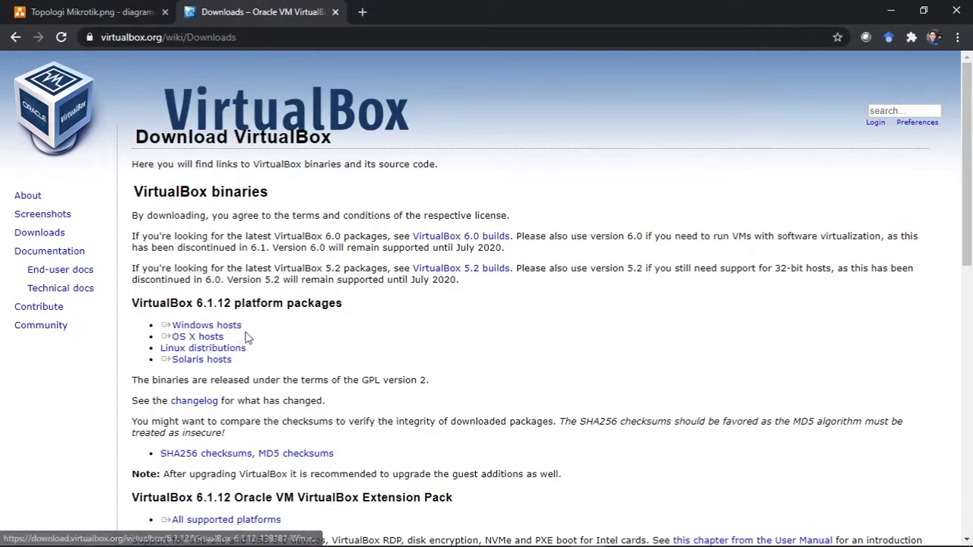
{"action": "left_click", "coordinate": [336, 12]}
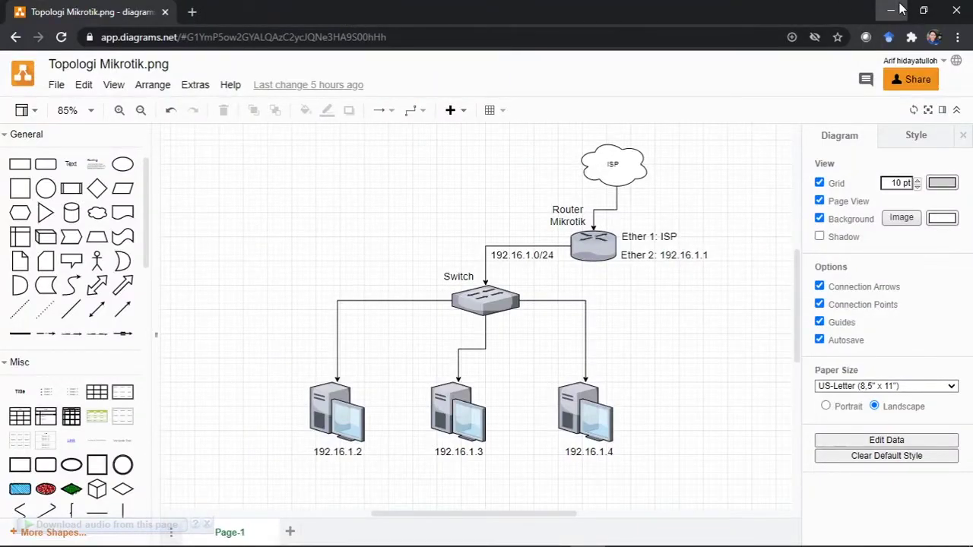
Step: Hide the browser, move the folder window up, and select then deselect its three files
{"action": "left_click", "coordinate": [890, 10]}
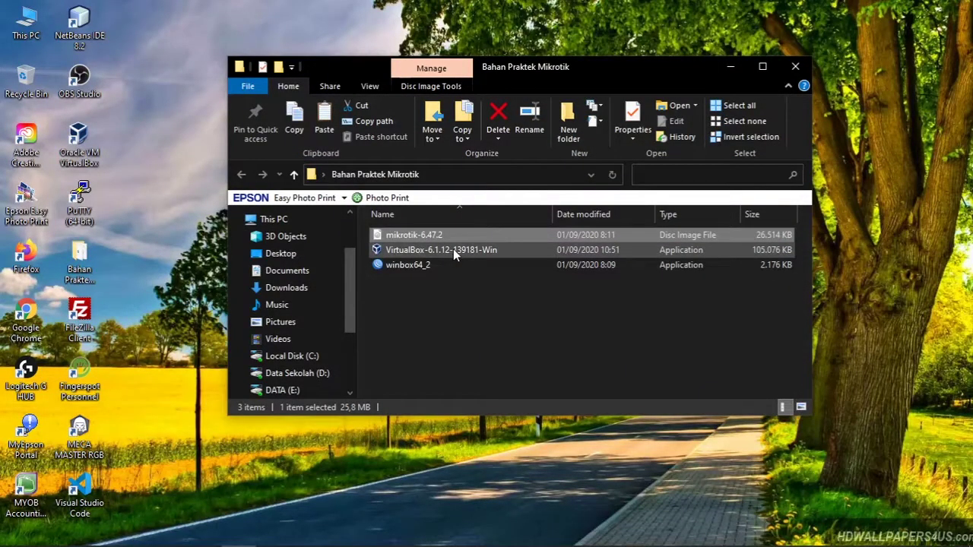
{"action": "mouse_move", "coordinate": [453, 254]}
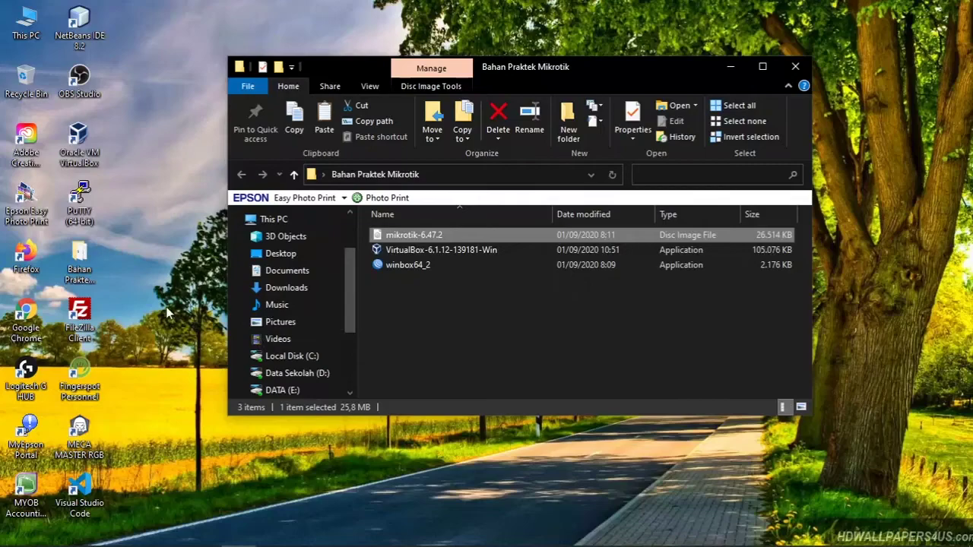
{"action": "left_click", "coordinate": [161, 276]}
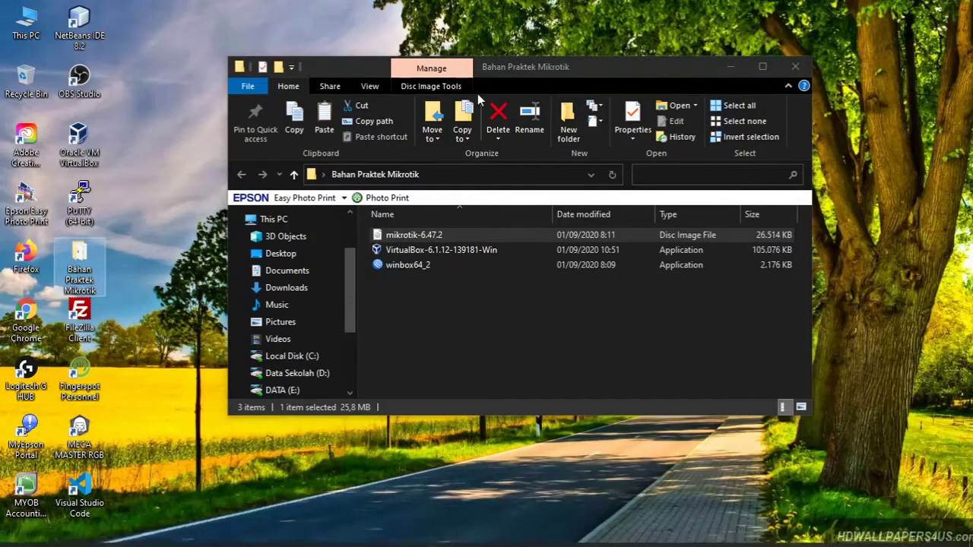
{"action": "left_click_drag", "start_coordinate": [650, 61], "coordinate": [701, 27]}
{"action": "left_click_drag", "start_coordinate": [631, 293], "coordinate": [457, 182]}
{"action": "left_click_drag", "start_coordinate": [581, 295], "coordinate": [448, 191]}
{"action": "left_click", "coordinate": [498, 283]}
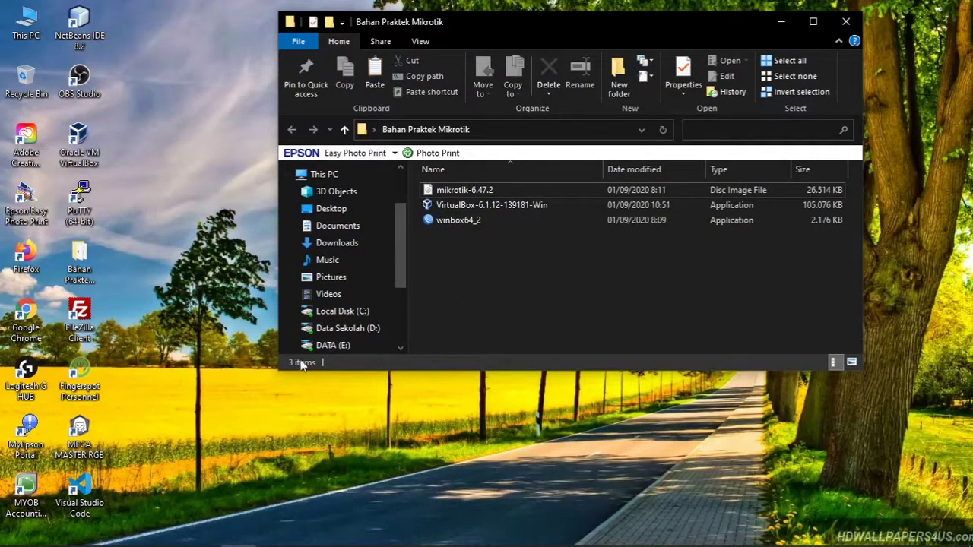
Step: Search Windows for 'virtual' to find Oracle VM VirtualBox
{"action": "left_click", "coordinate": [149, 459]}
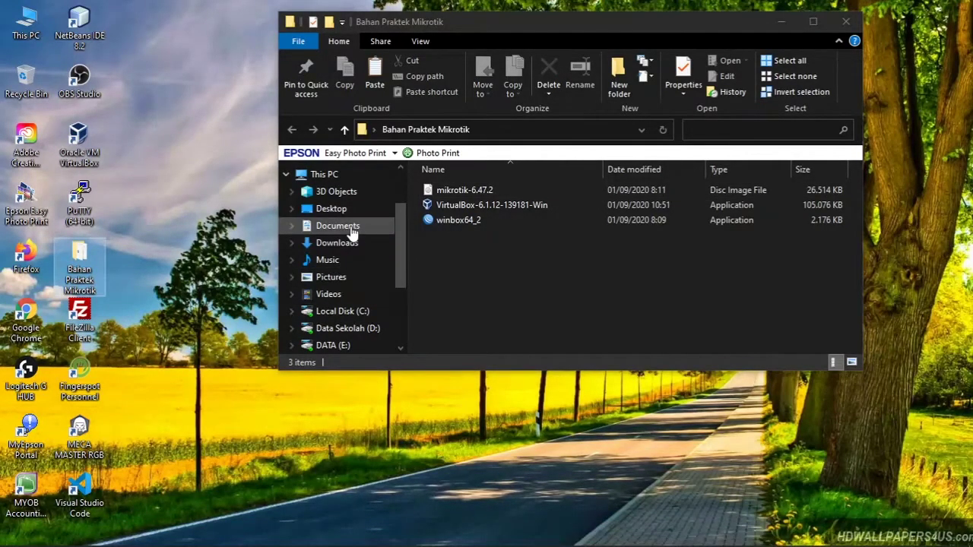
{"action": "key", "text": "super"}
{"action": "type", "text": "virtual"}
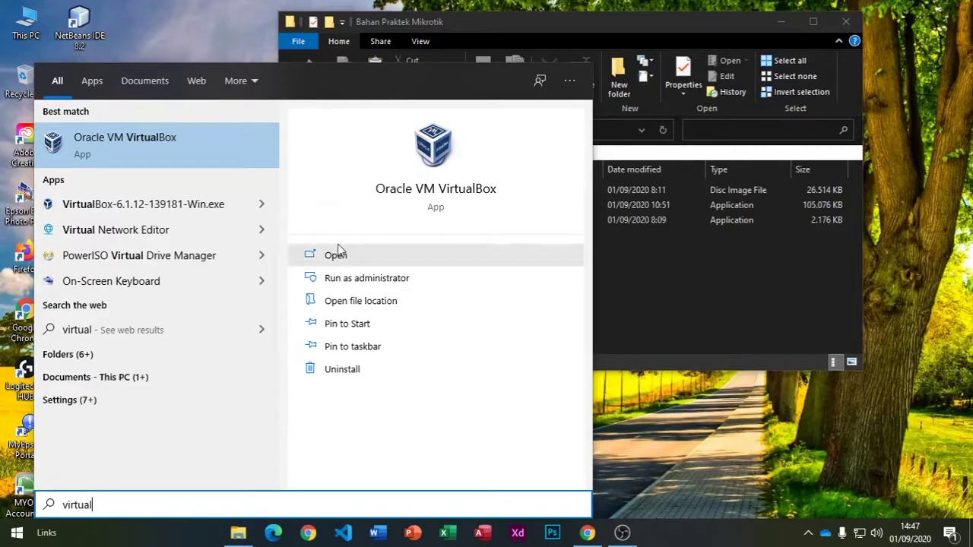
Step: Launch Oracle VM VirtualBox, placing the Manager on the left and the folder window on the right
{"action": "left_click", "coordinate": [127, 137]}
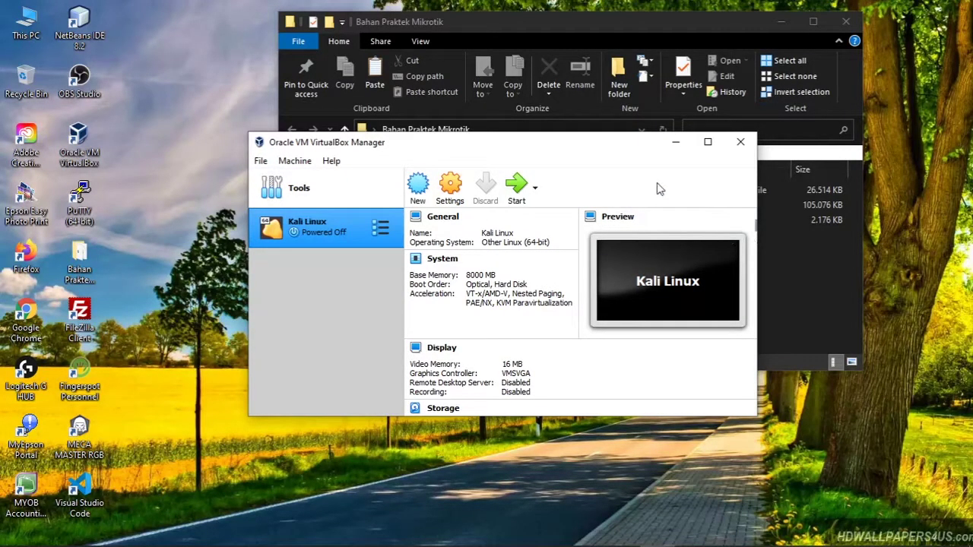
{"action": "left_click_drag", "start_coordinate": [611, 150], "coordinate": [435, 67]}
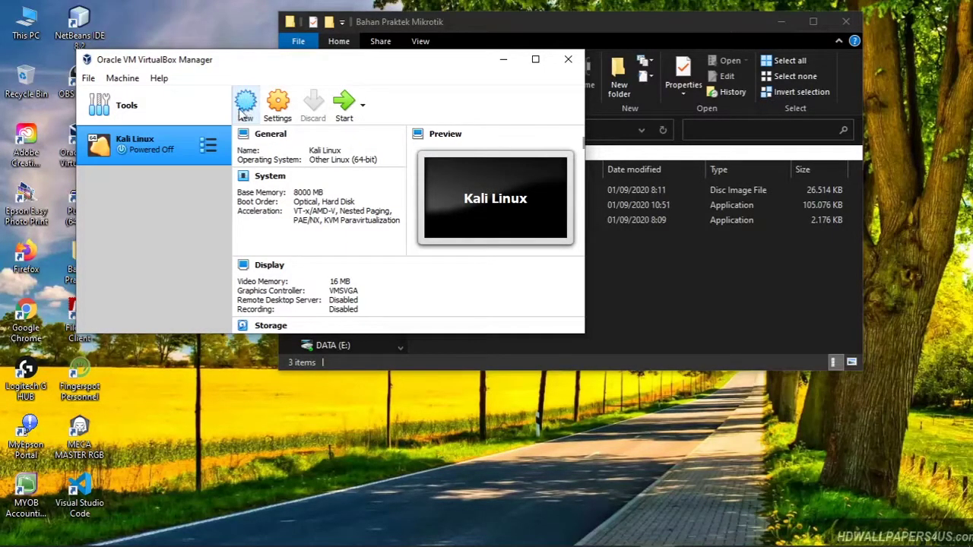
{"action": "left_click_drag", "start_coordinate": [305, 65], "coordinate": [253, 61]}
{"action": "left_click", "coordinate": [613, 295]}
{"action": "left_click_drag", "start_coordinate": [574, 28], "coordinate": [701, 28]}
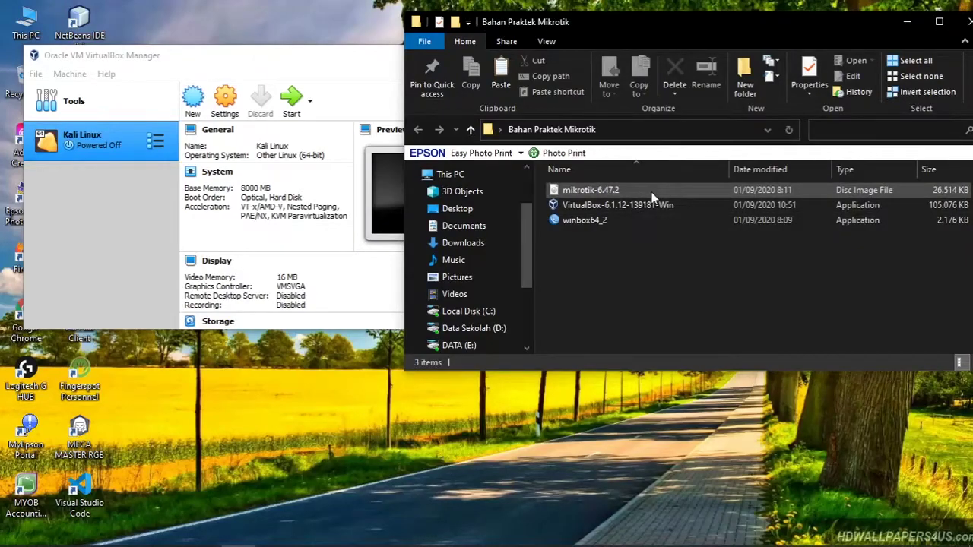
{"action": "left_click", "coordinate": [196, 67]}
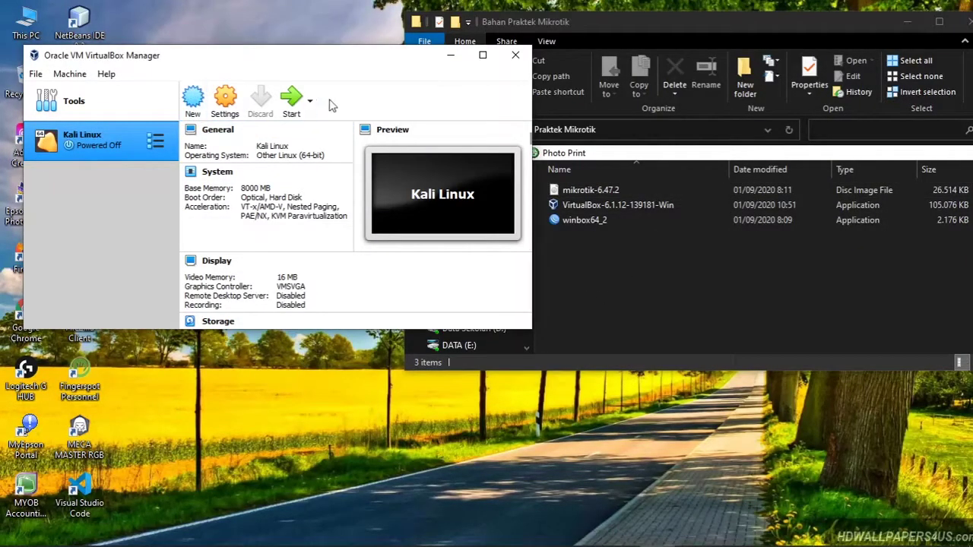
Step: Start a new virtual machine named 'Praktek Mikrotik'
{"action": "left_click", "coordinate": [193, 105]}
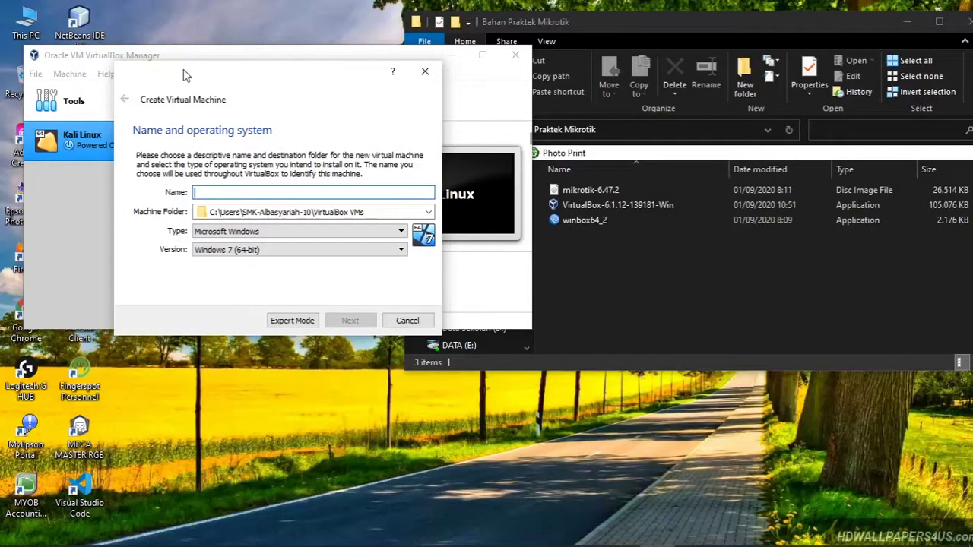
{"action": "left_click_drag", "start_coordinate": [186, 75], "coordinate": [230, 77]}
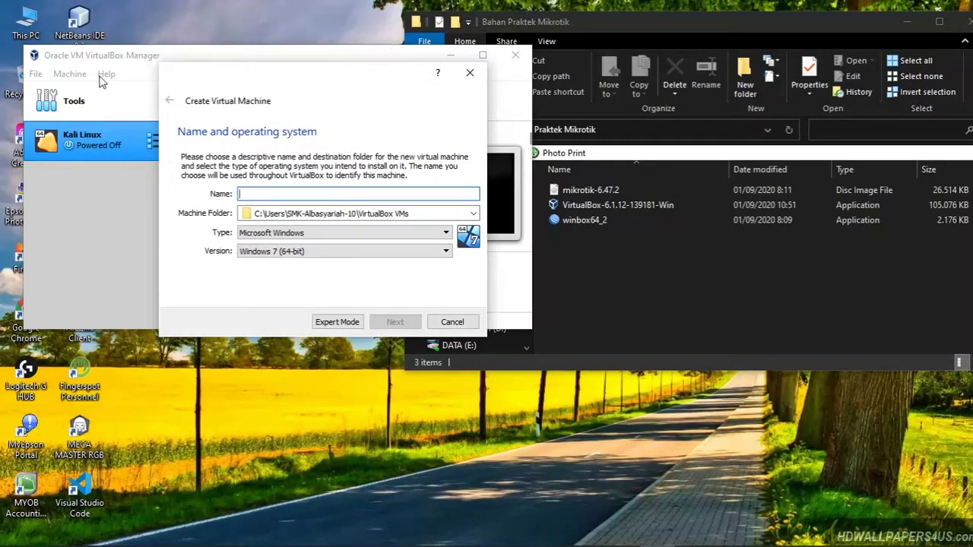
{"action": "type", "text": "Prak"}
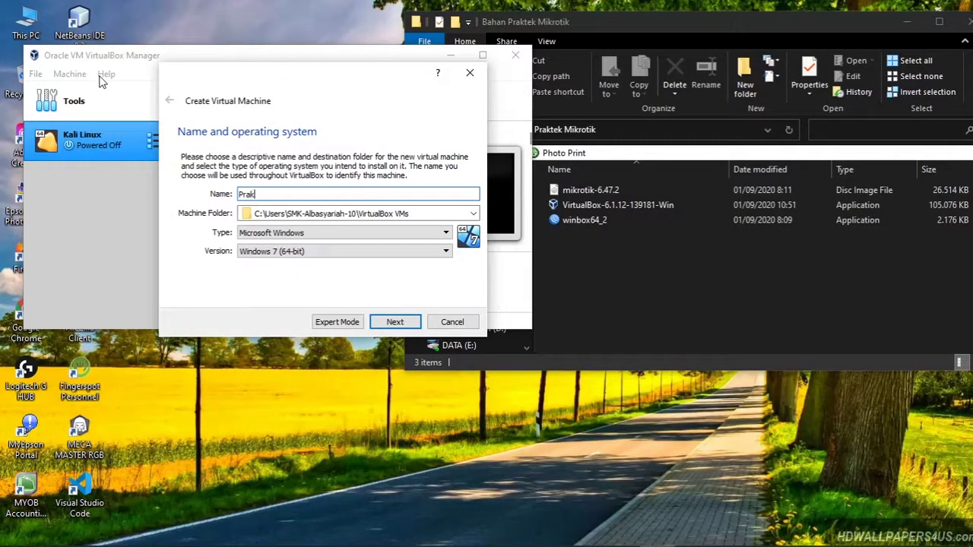
{"action": "type", "text": "tek Mikrotik"}
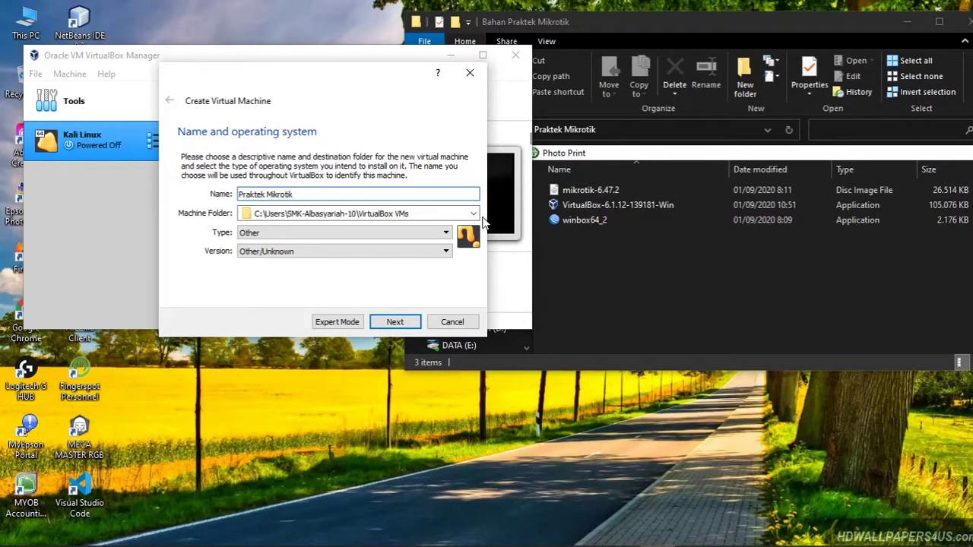
{"action": "left_click_drag", "start_coordinate": [303, 194], "coordinate": [123, 176]}
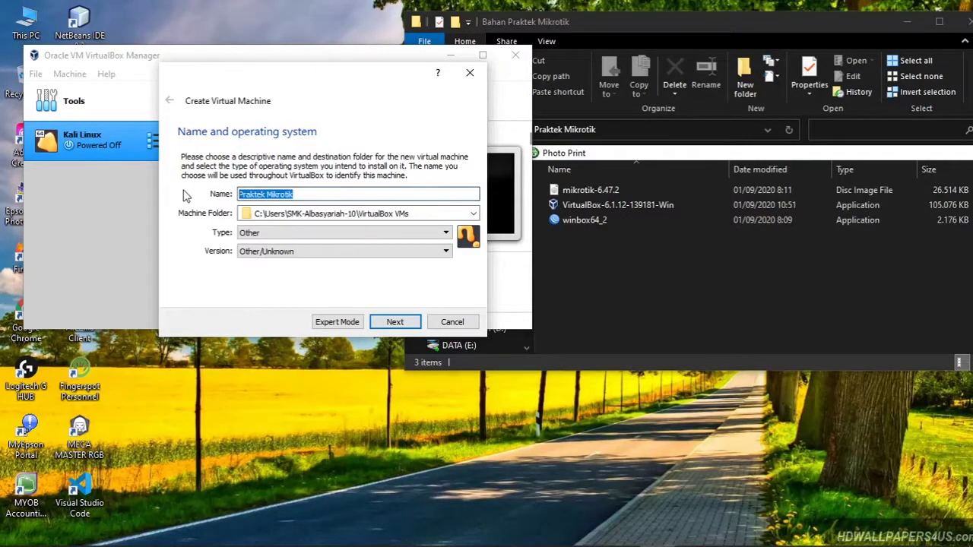
Step: Set type Other and version Other/Unknown, then continue to the memory step
{"action": "left_click", "coordinate": [254, 235]}
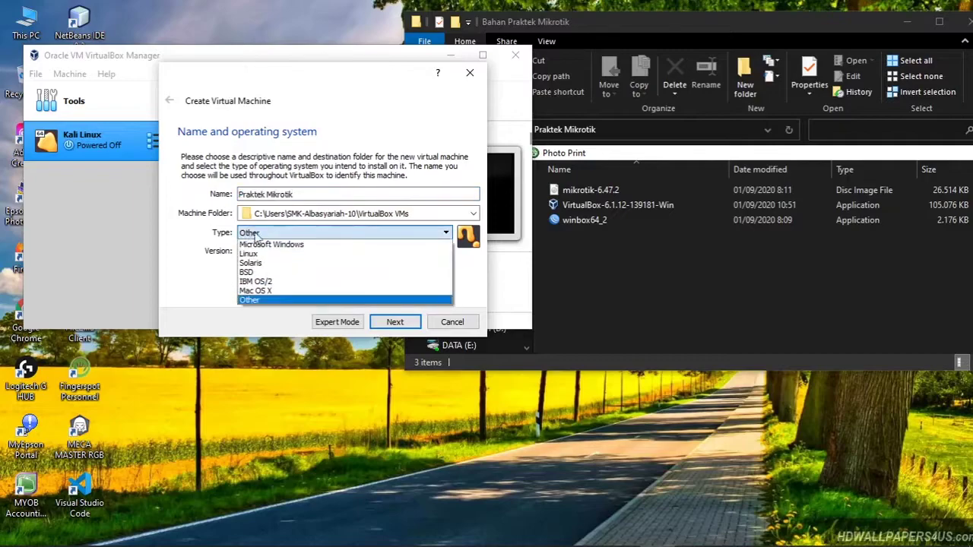
{"action": "left_click", "coordinate": [272, 301]}
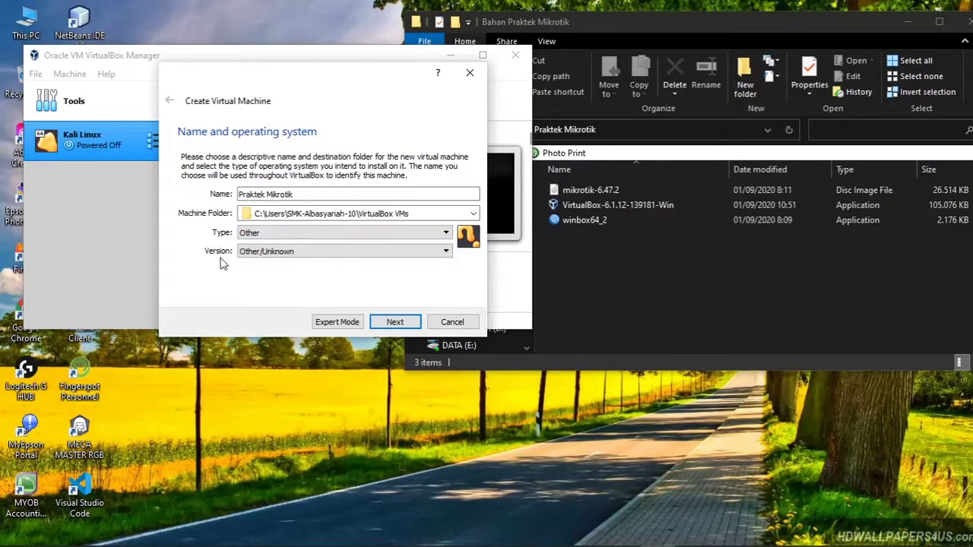
{"action": "left_click", "coordinate": [284, 253]}
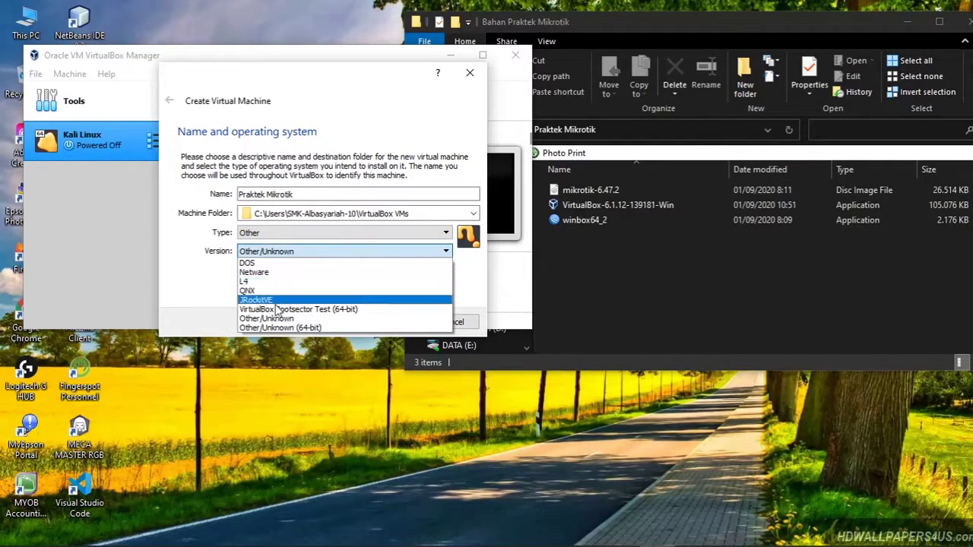
{"action": "left_click", "coordinate": [247, 319]}
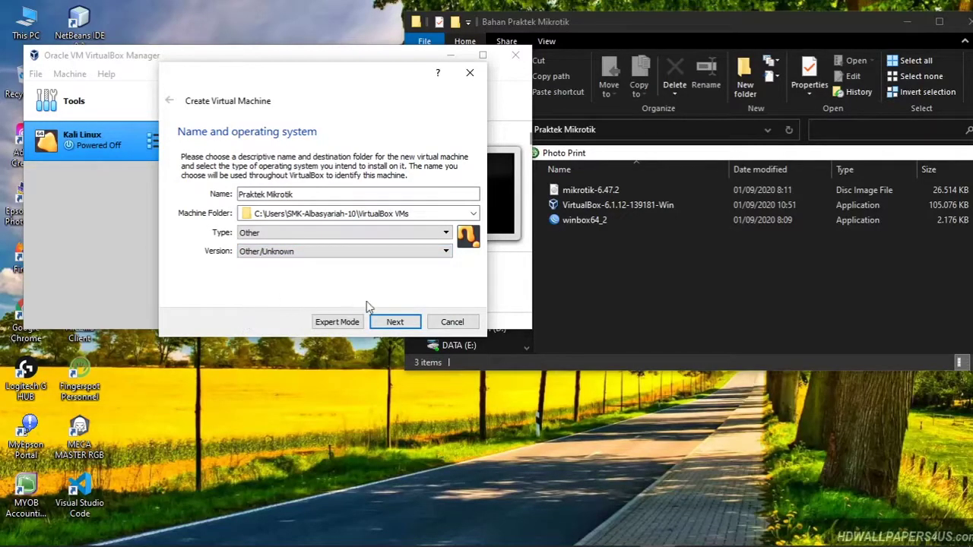
{"action": "left_click", "coordinate": [407, 324]}
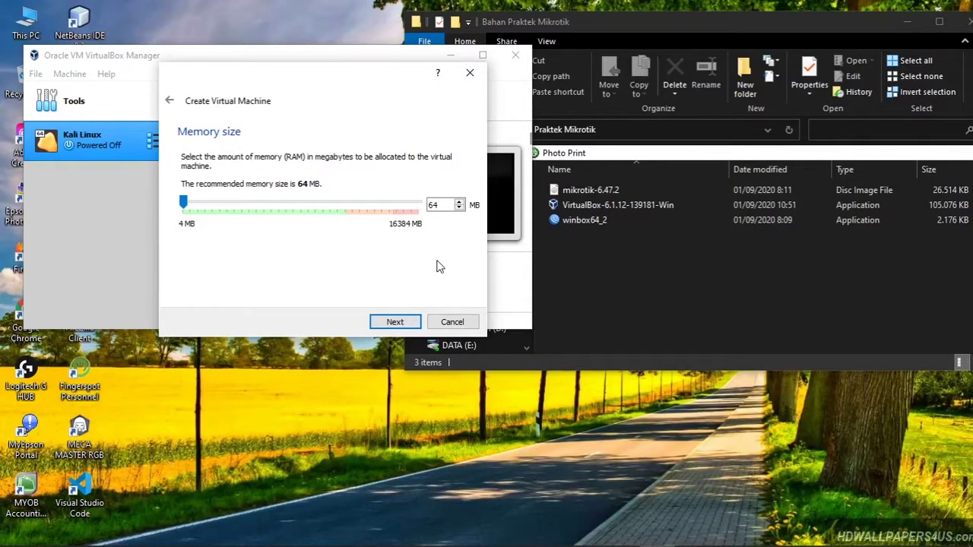
Step: Keep 64 MB of memory and choose to create a new virtual hard disk
{"action": "left_click", "coordinate": [395, 322]}
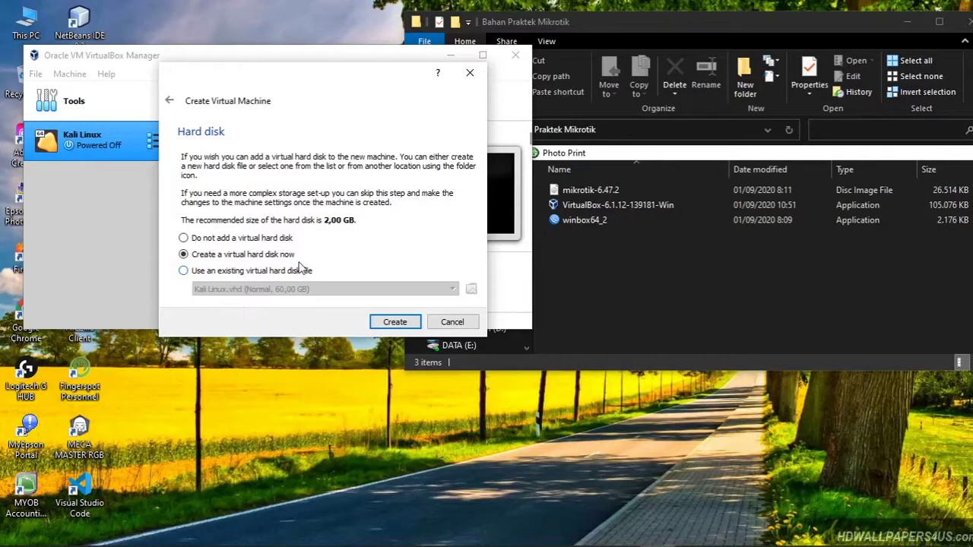
{"action": "left_click", "coordinate": [400, 323]}
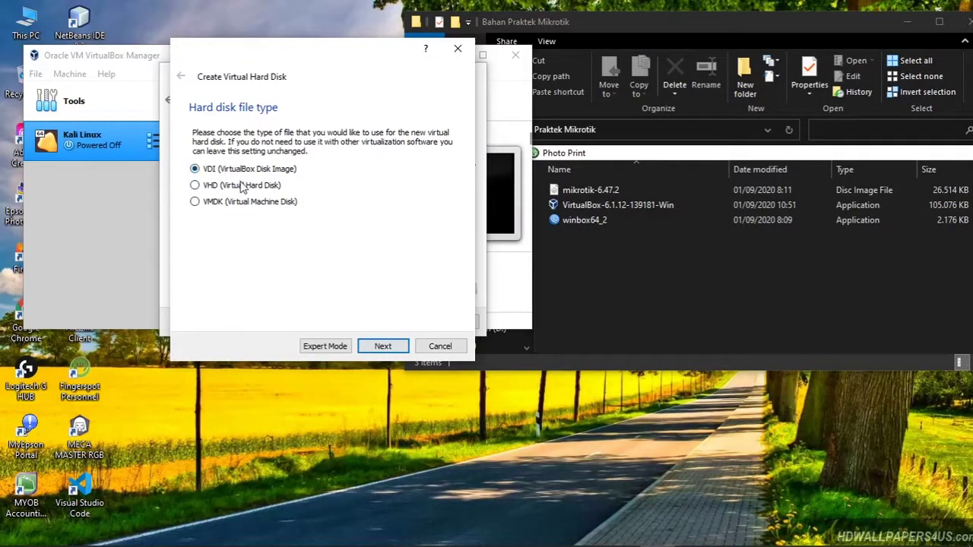
Step: Create a dynamically allocated 2,00 GB VDI disk to finish Praktek Mikrotik
{"action": "left_click", "coordinate": [240, 188]}
{"action": "left_click", "coordinate": [195, 168]}
{"action": "left_click", "coordinate": [385, 346]}
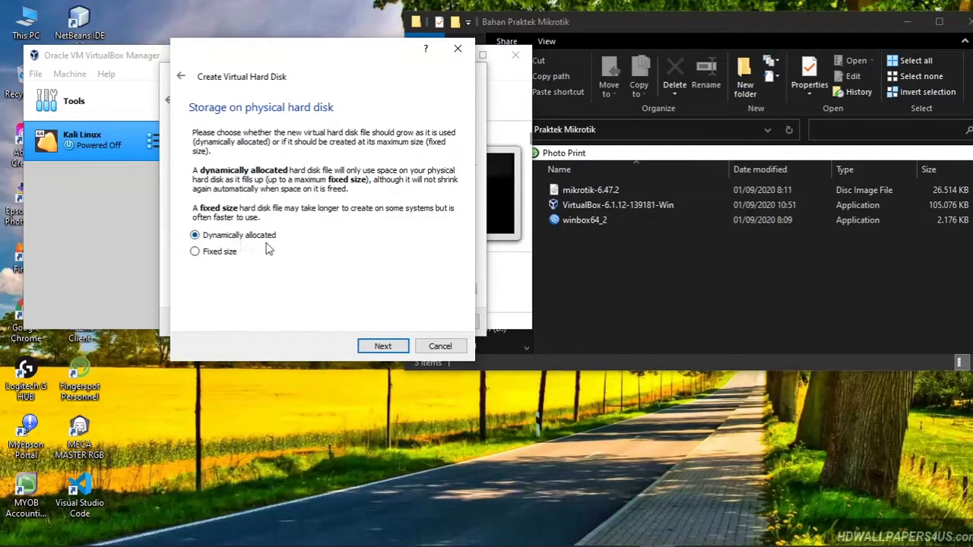
{"action": "left_click", "coordinate": [399, 347]}
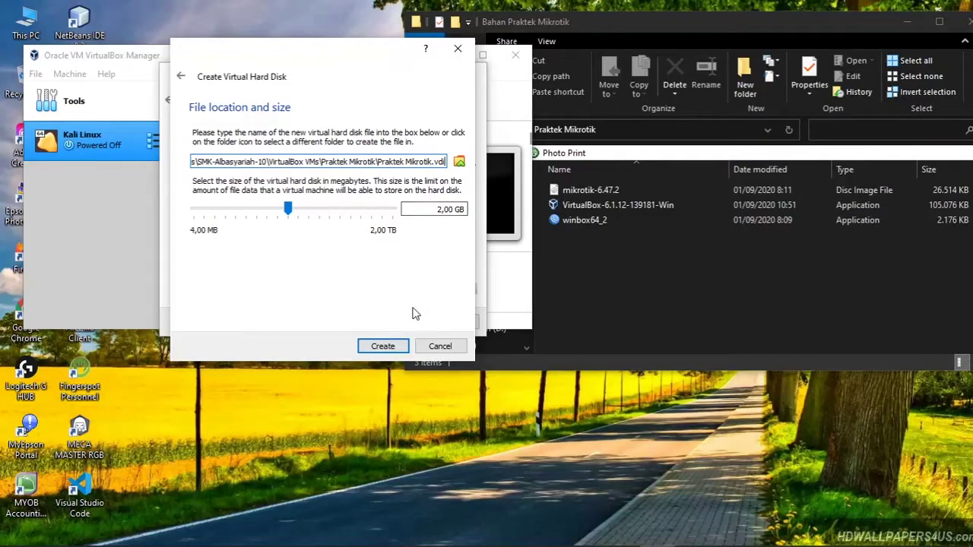
{"action": "left_click", "coordinate": [375, 347]}
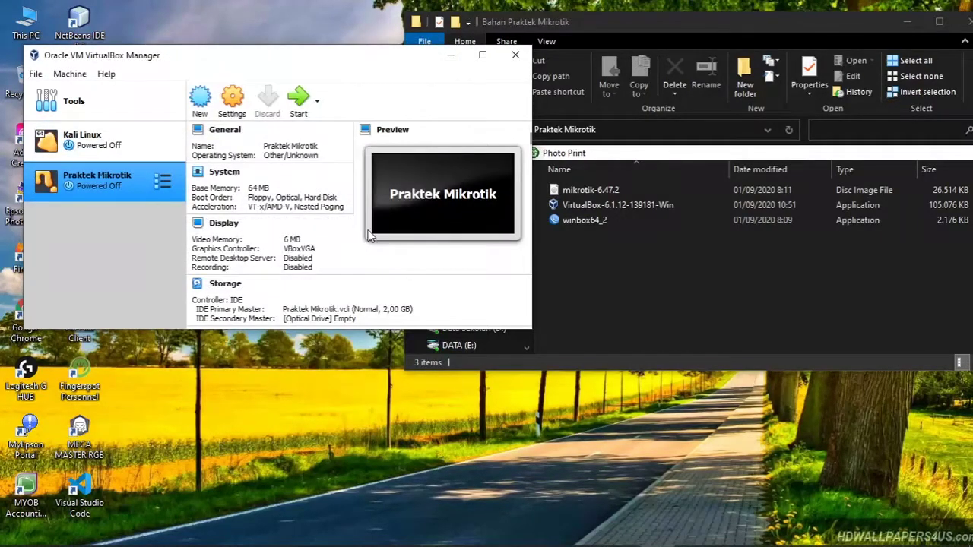
Step: Open the Praktek Mikrotik Settings dialog, landing on General with type Other, version Other/Unknown
{"action": "left_click", "coordinate": [161, 183]}
{"action": "left_click", "coordinate": [99, 196]}
{"action": "left_click", "coordinate": [247, 107]}
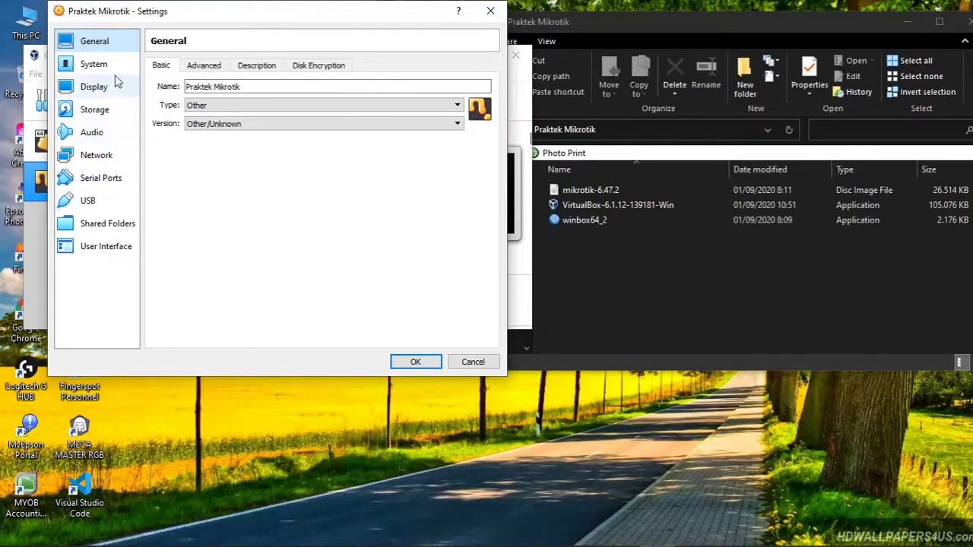
Step: Go to the Storage page and select the empty IDE Secondary Master optical drive
{"action": "left_click", "coordinate": [109, 112]}
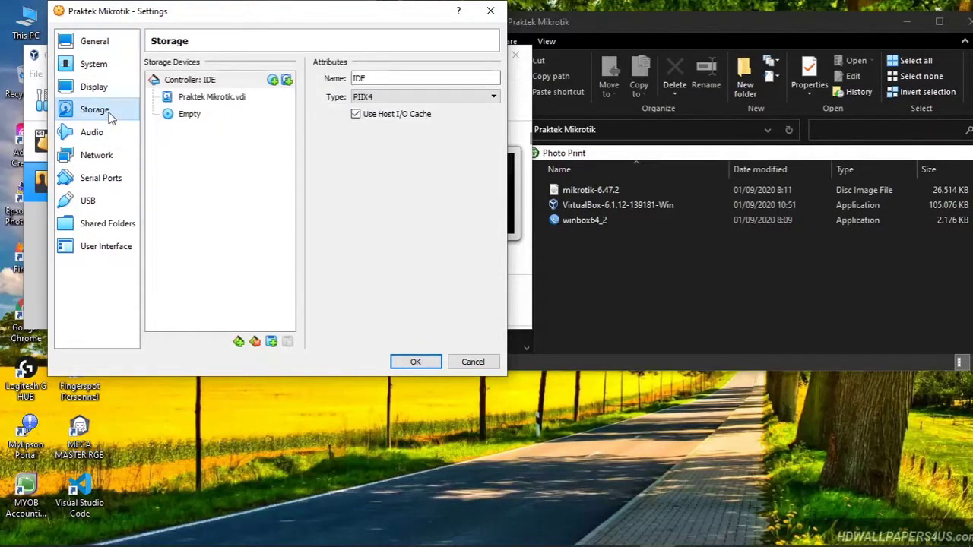
{"action": "left_click", "coordinate": [104, 161]}
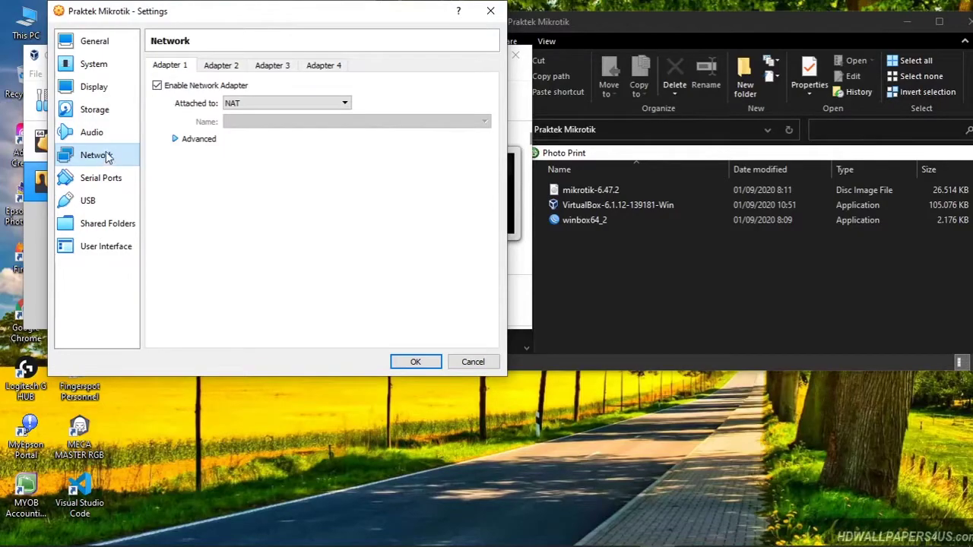
{"action": "left_click", "coordinate": [98, 111]}
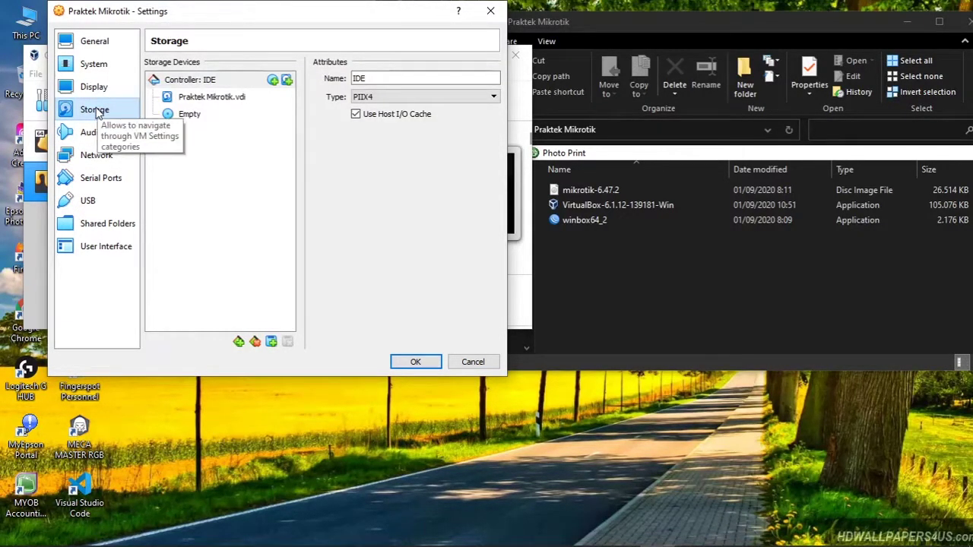
{"action": "left_click", "coordinate": [177, 120]}
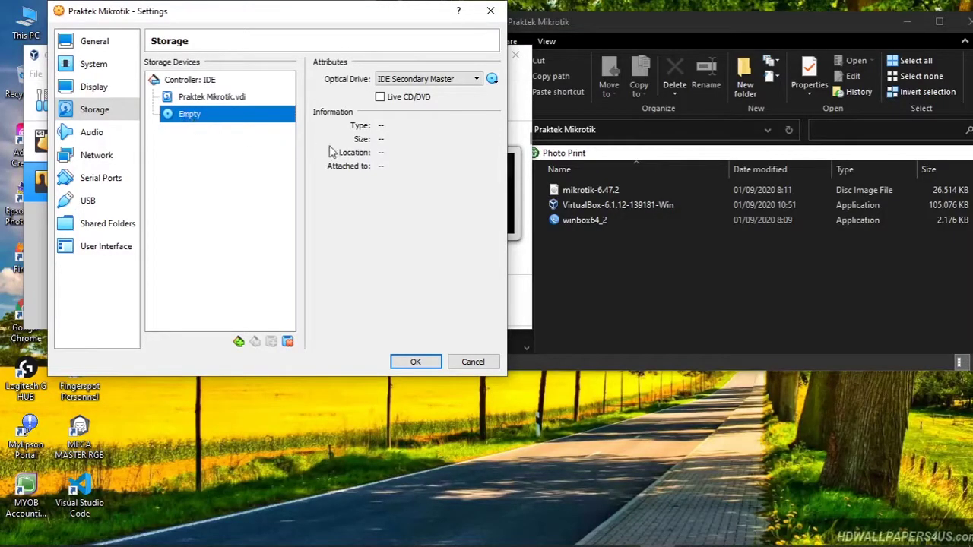
Step: Load mikrotik-6.47.2.iso from the Desktop's Bahan Praktek Mikrotik folder into the optical drive
{"action": "left_click", "coordinate": [493, 79]}
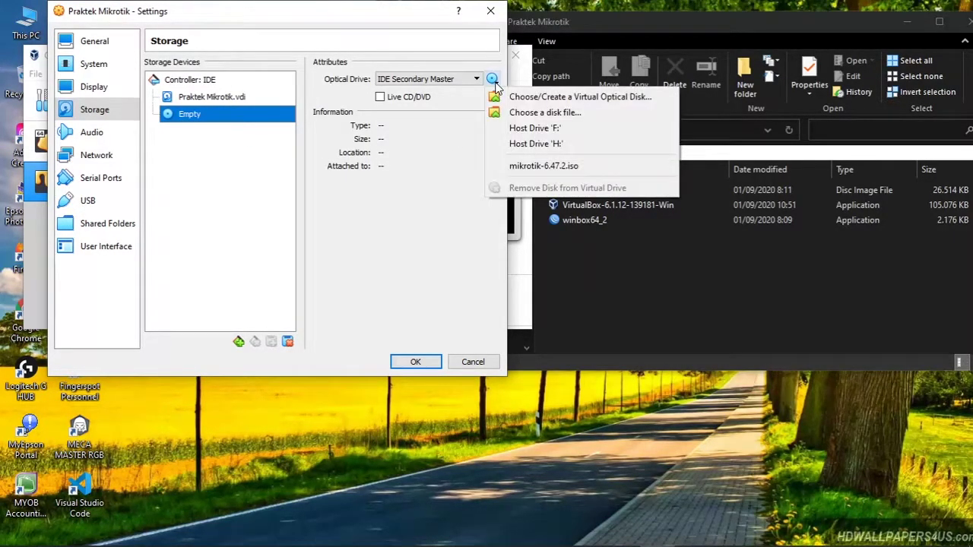
{"action": "left_click", "coordinate": [557, 115]}
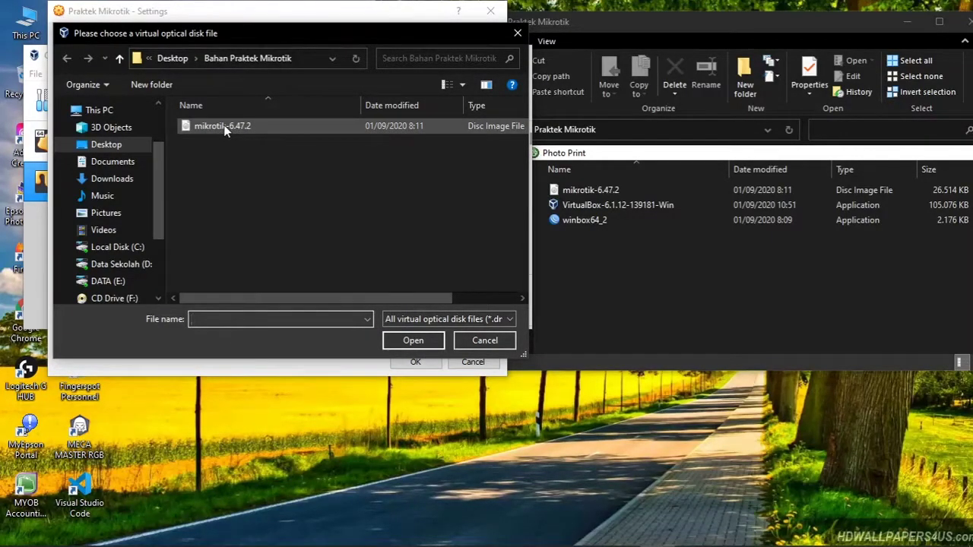
{"action": "left_click", "coordinate": [225, 127]}
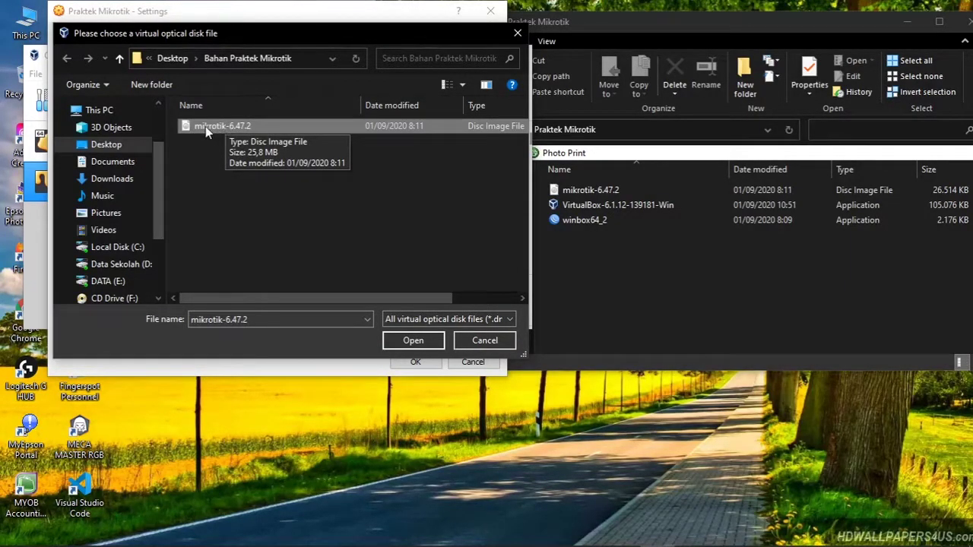
{"action": "left_click", "coordinate": [114, 148]}
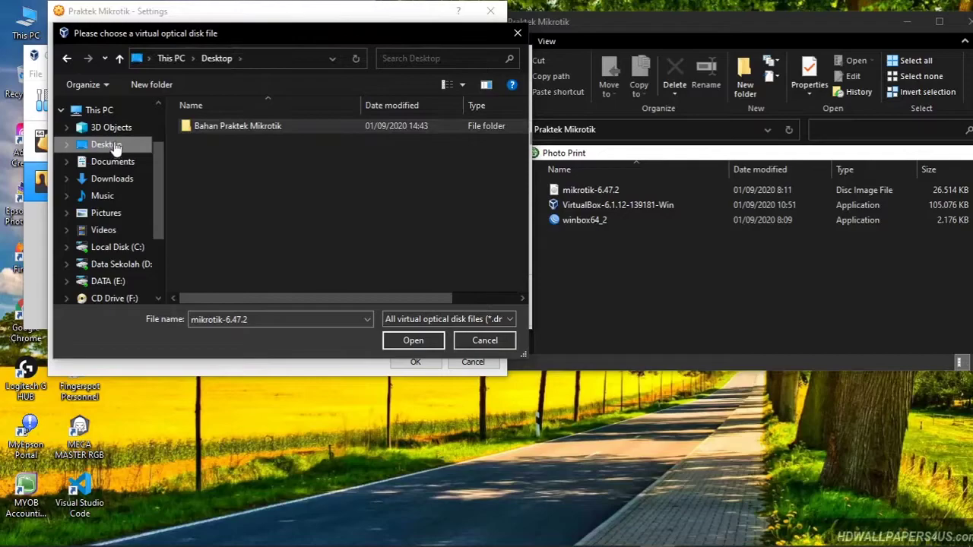
{"action": "double_click", "coordinate": [258, 126]}
{"action": "left_click", "coordinate": [208, 125]}
{"action": "left_click", "coordinate": [388, 340]}
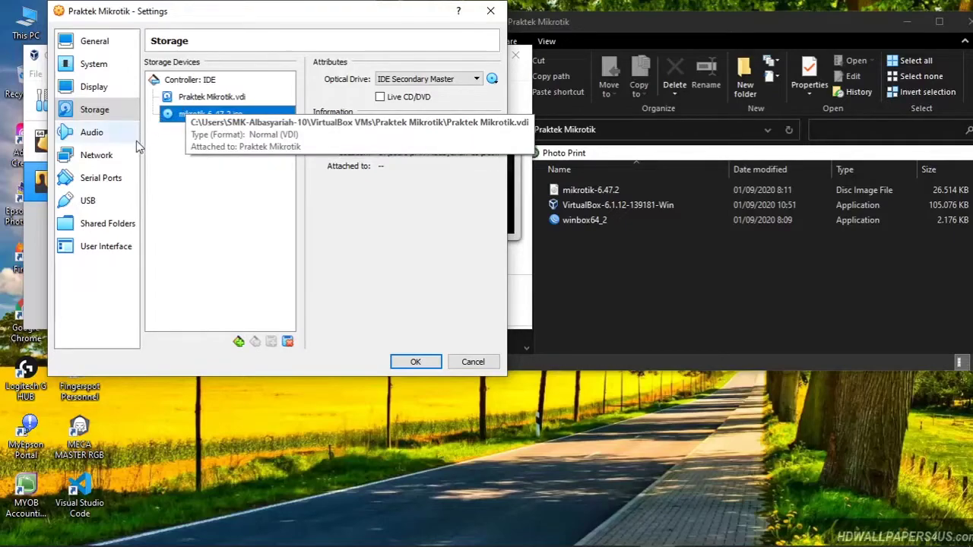
{"action": "left_click", "coordinate": [103, 161]}
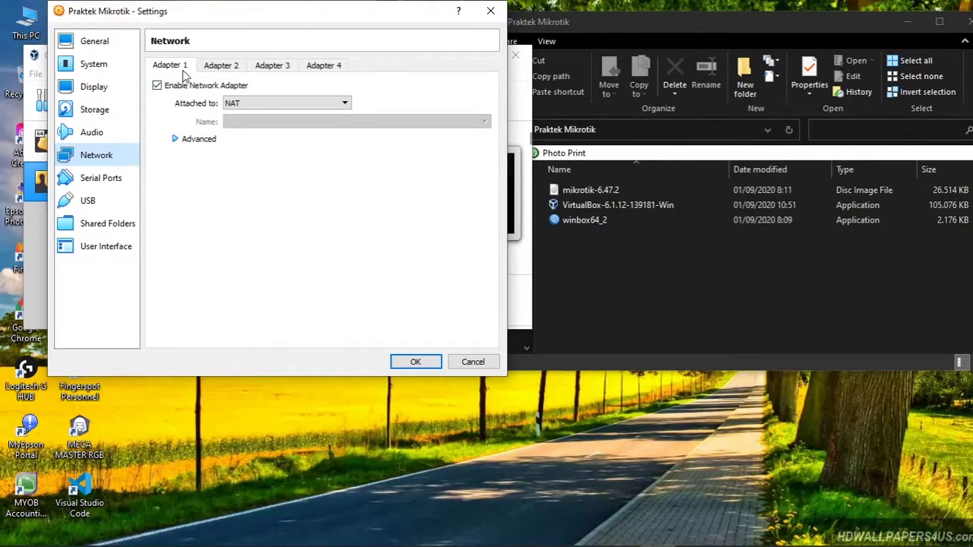
Step: Check Adapters 1–4 (Adapter 1 on NAT, others disabled), then show the Topologi Mikrotik diagram
{"action": "left_click", "coordinate": [220, 67]}
{"action": "left_click", "coordinate": [277, 66]}
{"action": "left_click", "coordinate": [315, 67]}
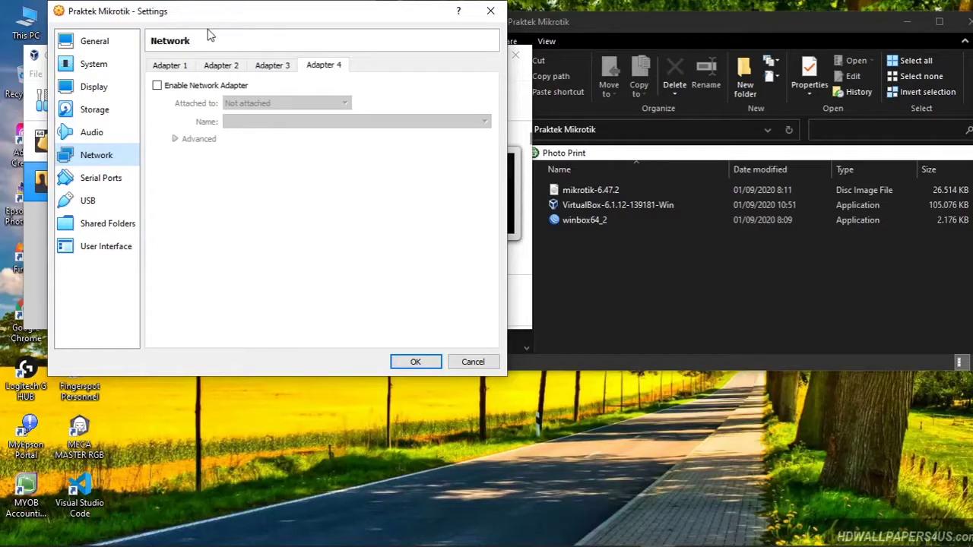
{"action": "left_click", "coordinate": [185, 69]}
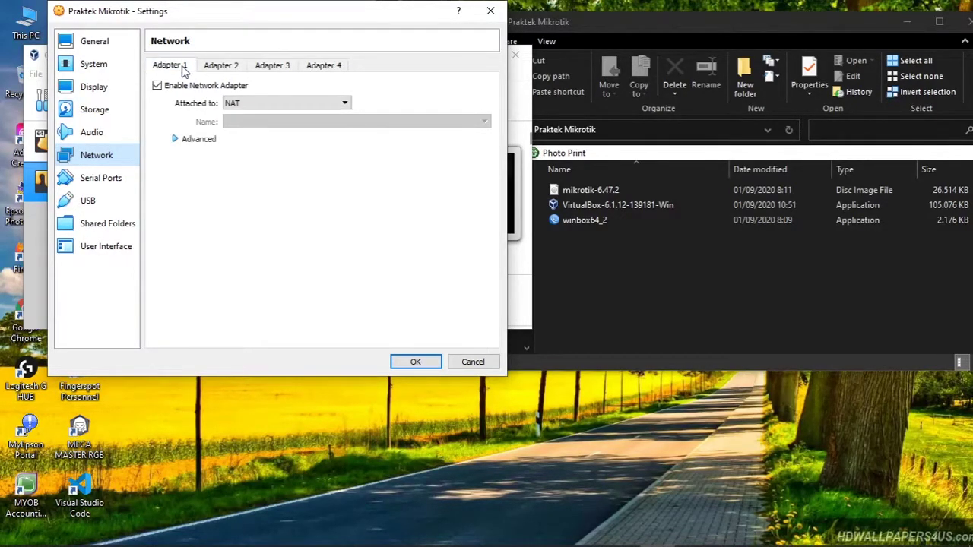
{"action": "left_click", "coordinate": [231, 69]}
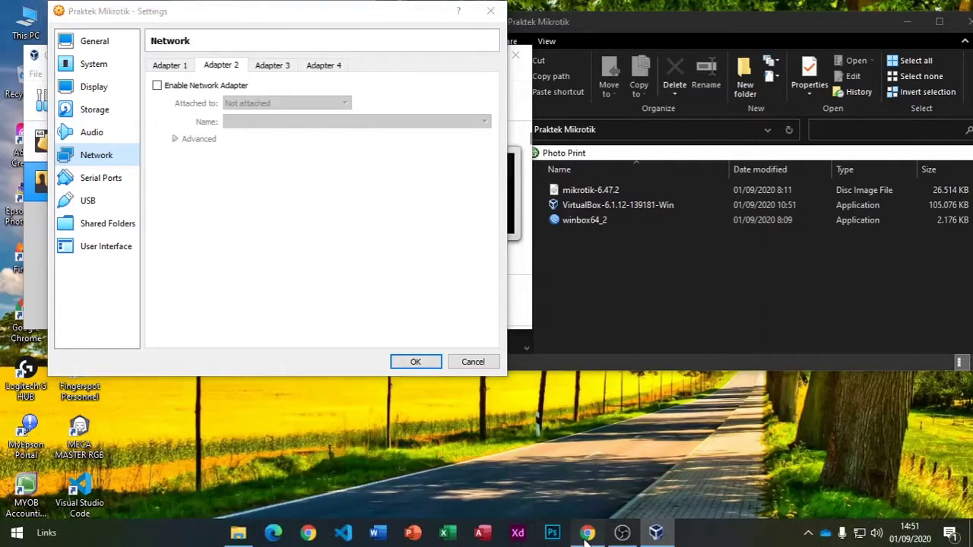
{"action": "left_click", "coordinate": [585, 532]}
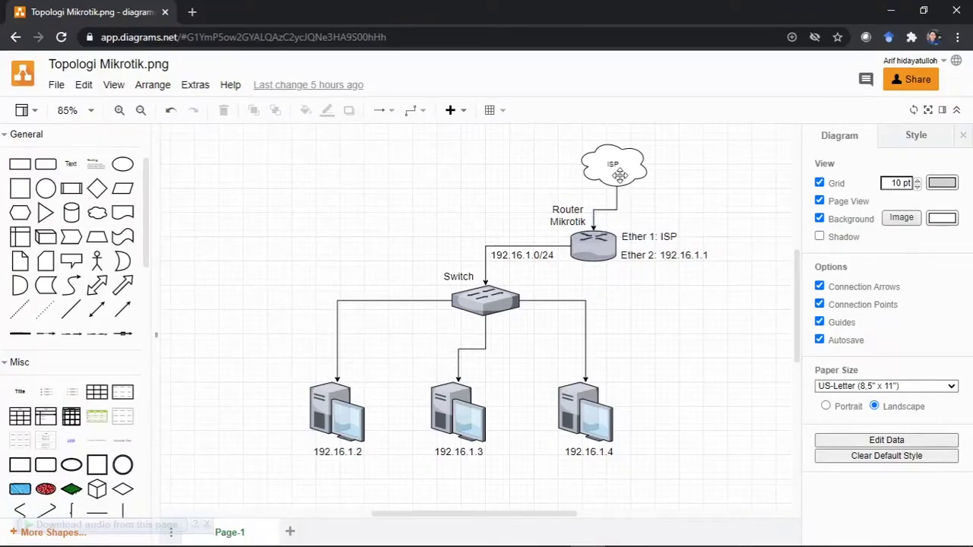
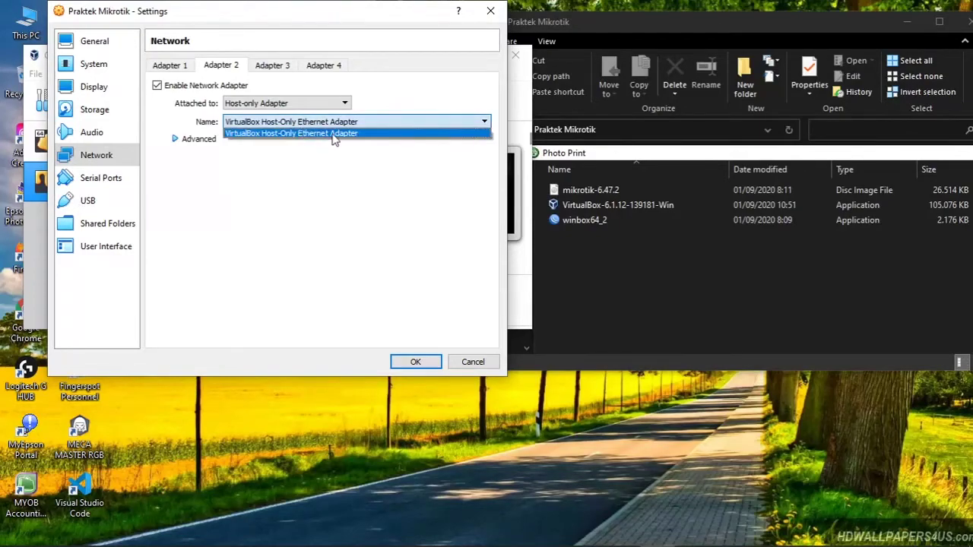
Step: Keep VirtualBox Host-Only Ethernet Adapter on Adapter 2, comparing it against Adapter 1's NAT settings
{"action": "left_click", "coordinate": [371, 125]}
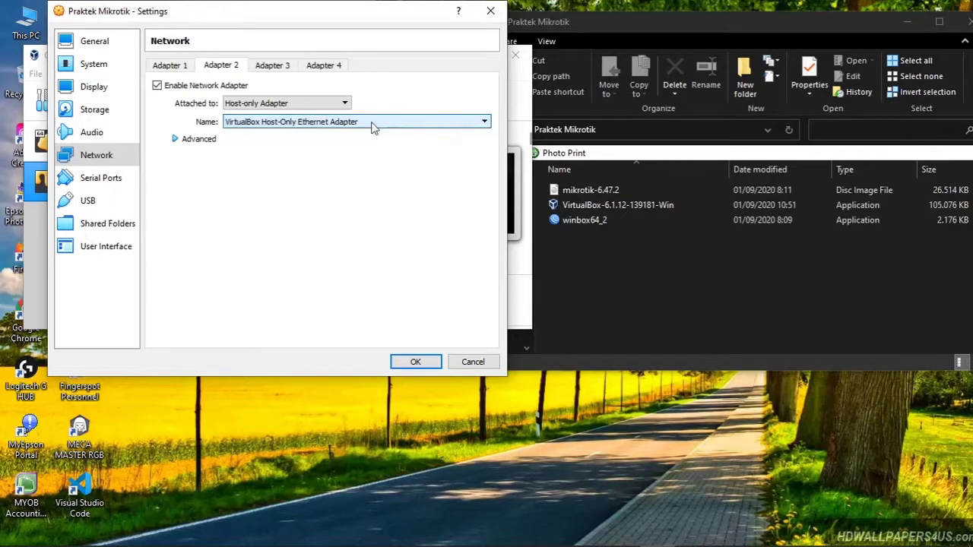
{"action": "left_click", "coordinate": [187, 67]}
{"action": "left_click", "coordinate": [199, 67]}
{"action": "left_click", "coordinate": [183, 66]}
{"action": "left_click", "coordinate": [213, 67]}
{"action": "left_click", "coordinate": [187, 66]}
{"action": "left_click", "coordinate": [220, 67]}
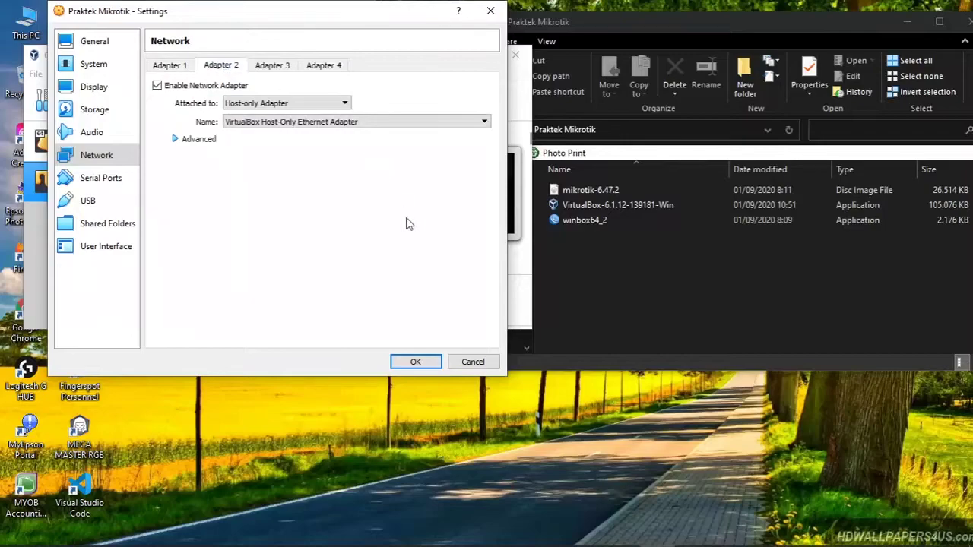
Step: Save the Adapter 2 network settings and start the Praktek Mikrotik VM
{"action": "left_click", "coordinate": [416, 363]}
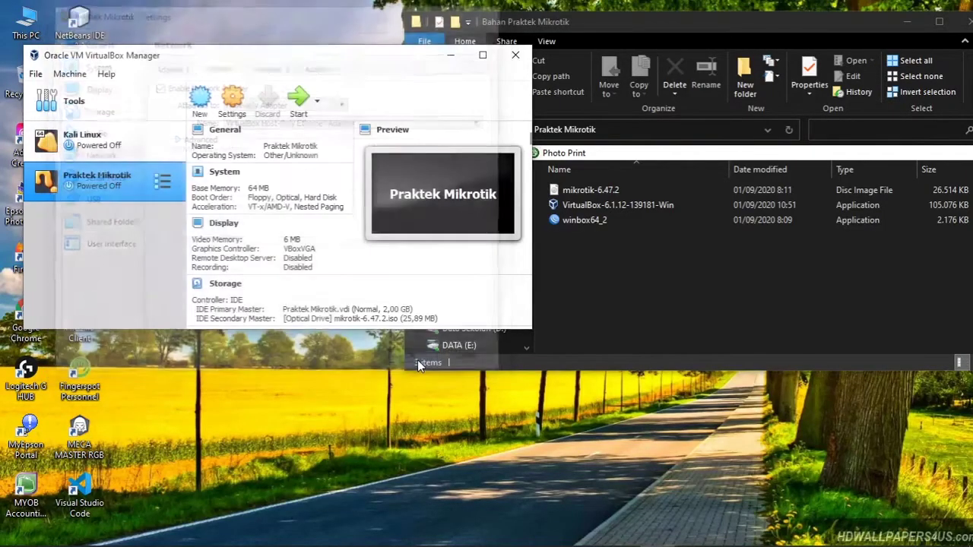
{"action": "left_click", "coordinate": [903, 25]}
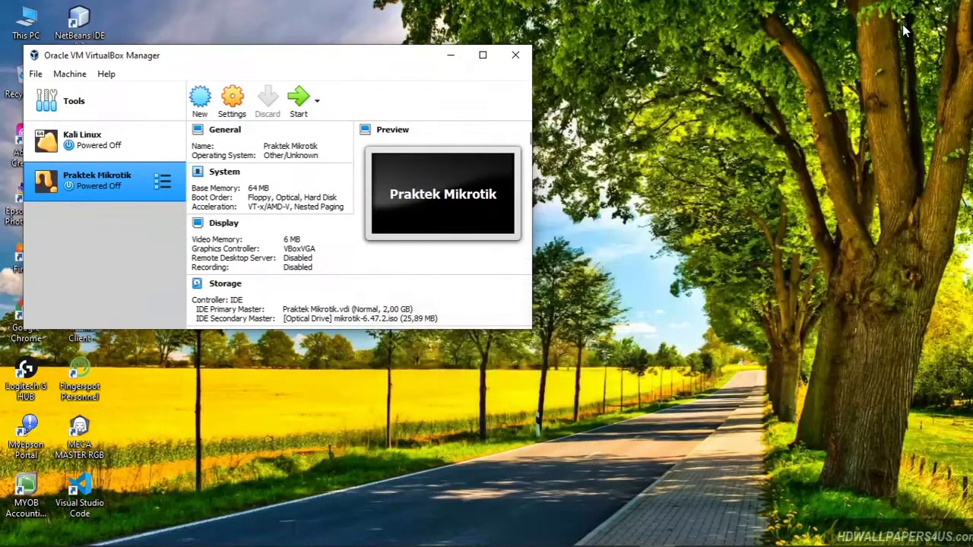
{"action": "left_click", "coordinate": [297, 102]}
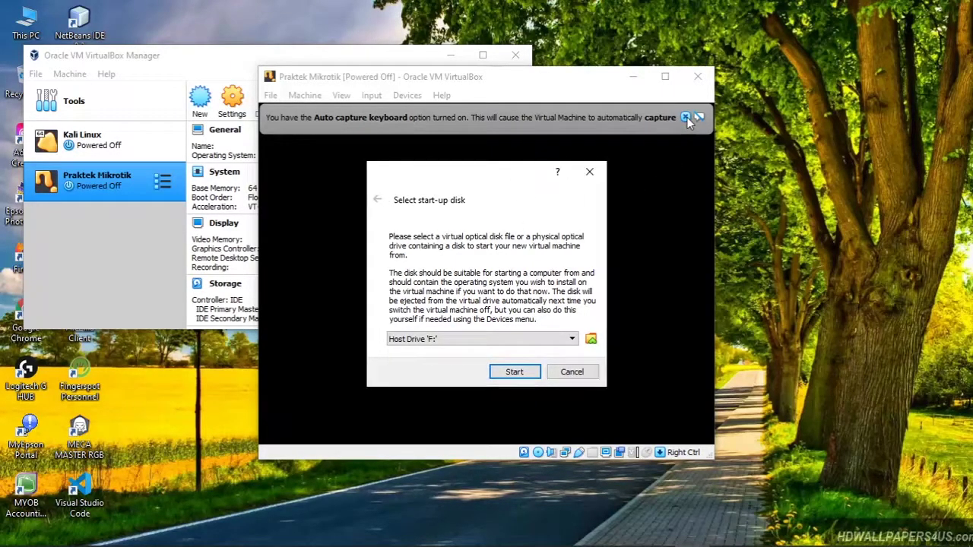
Step: Choose mikrotik-6.47.2.iso as the VM's start-up disk
{"action": "left_click", "coordinate": [591, 340]}
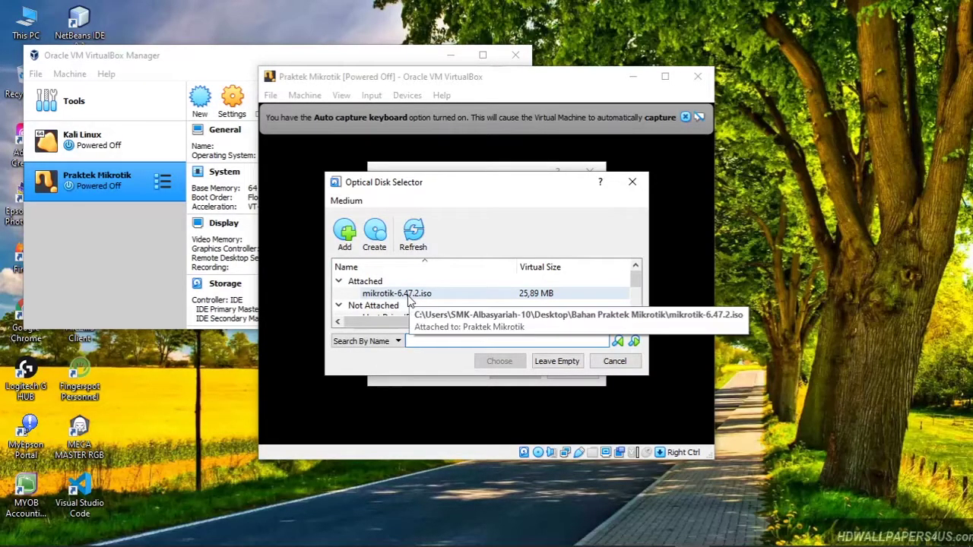
{"action": "left_click", "coordinate": [433, 299]}
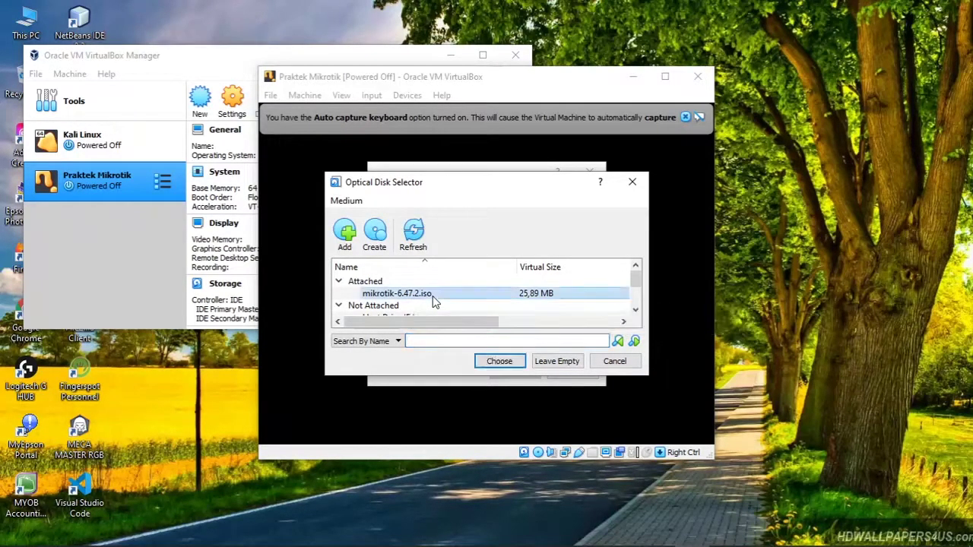
{"action": "left_click", "coordinate": [511, 362]}
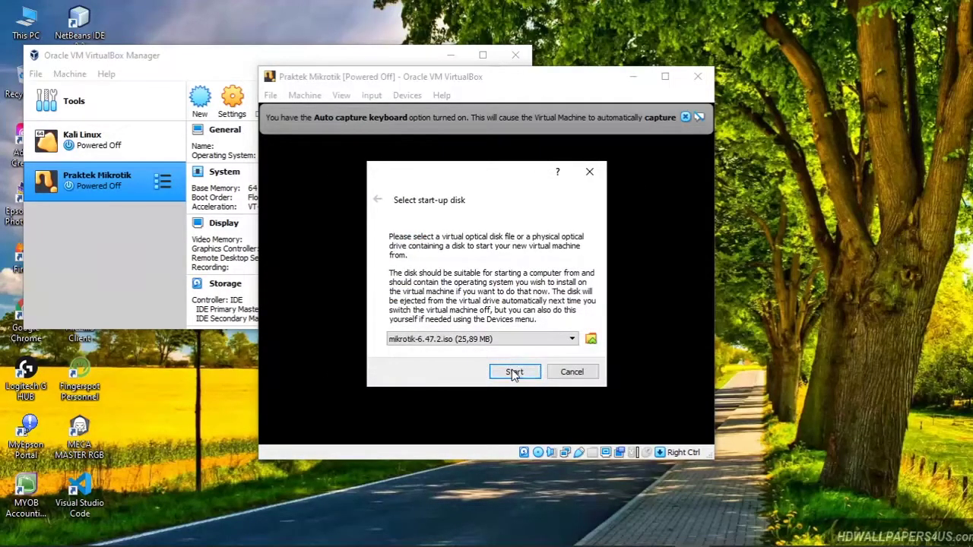
Step: Boot from the ISO, maximize the VM window, and mark all installer packages with 'a'
{"action": "left_click", "coordinate": [511, 369]}
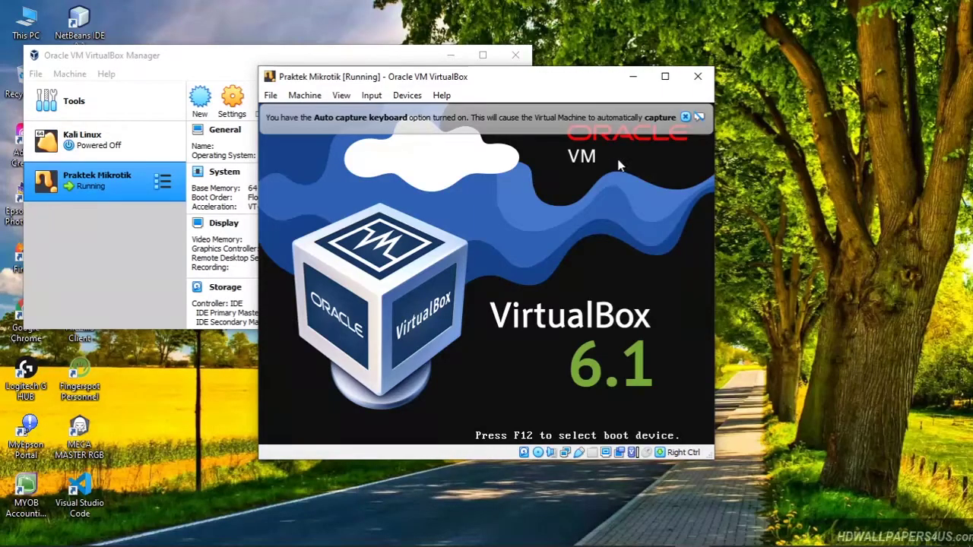
{"action": "left_click", "coordinate": [742, 118]}
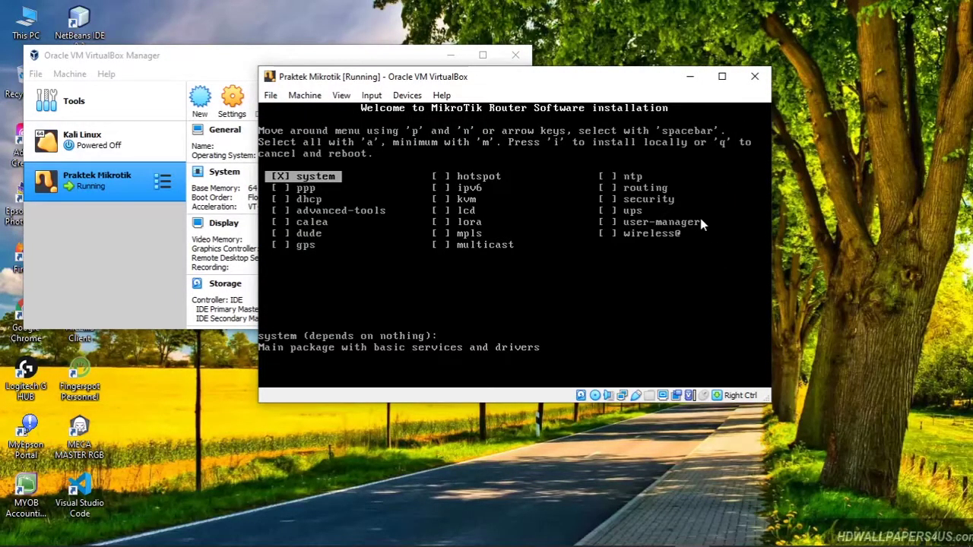
{"action": "left_click", "coordinate": [722, 76]}
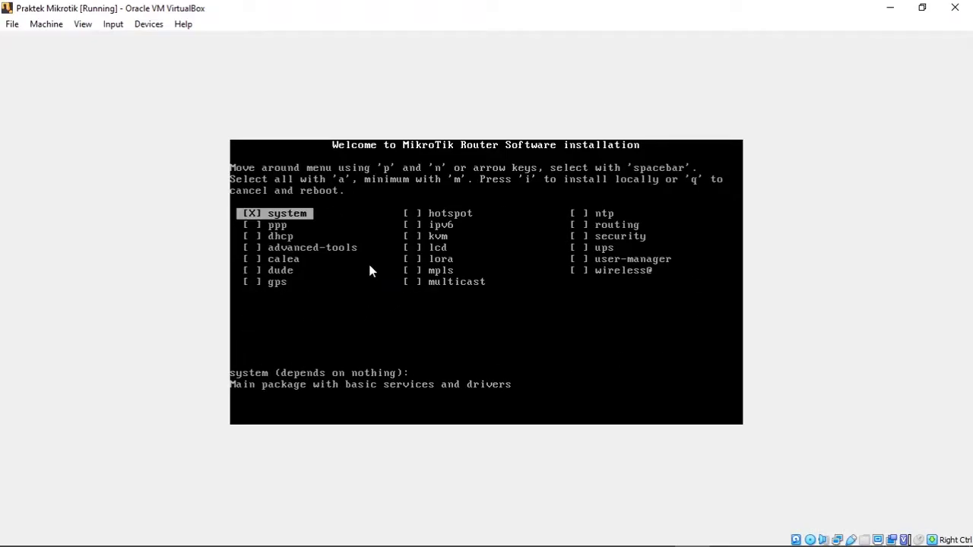
{"action": "key", "text": "a"}
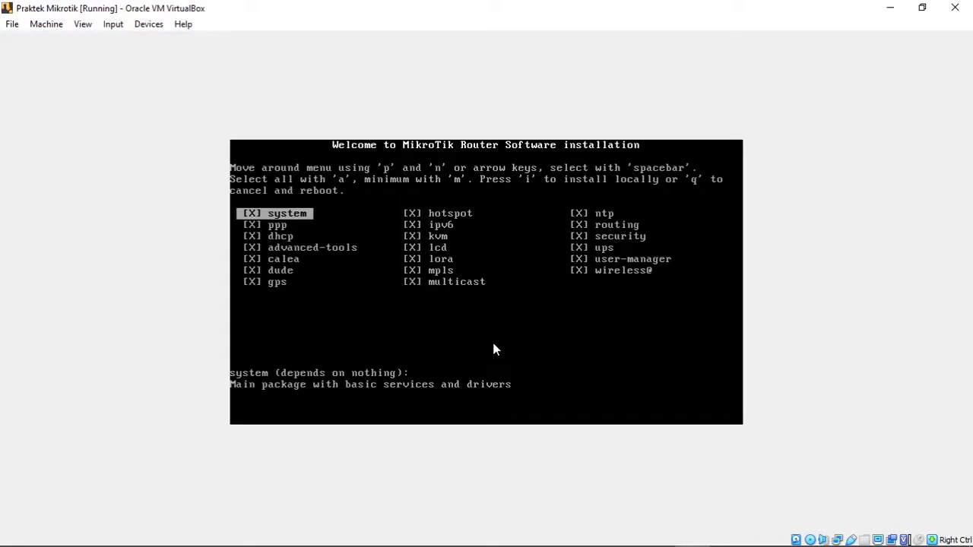
Step: Start installing with 'i', answer y to both prompts, and restore the VM window size
{"action": "key", "text": "i"}
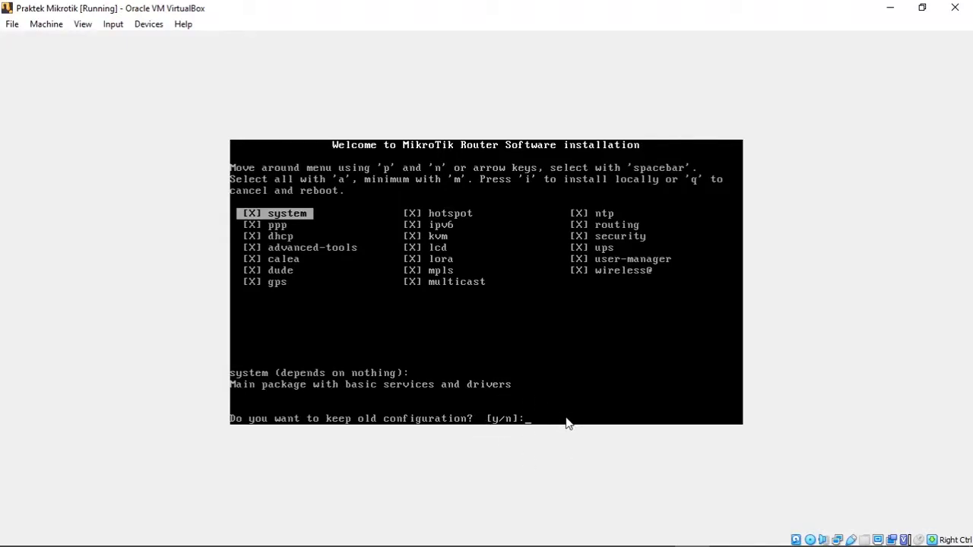
{"action": "type", "text": "y"}
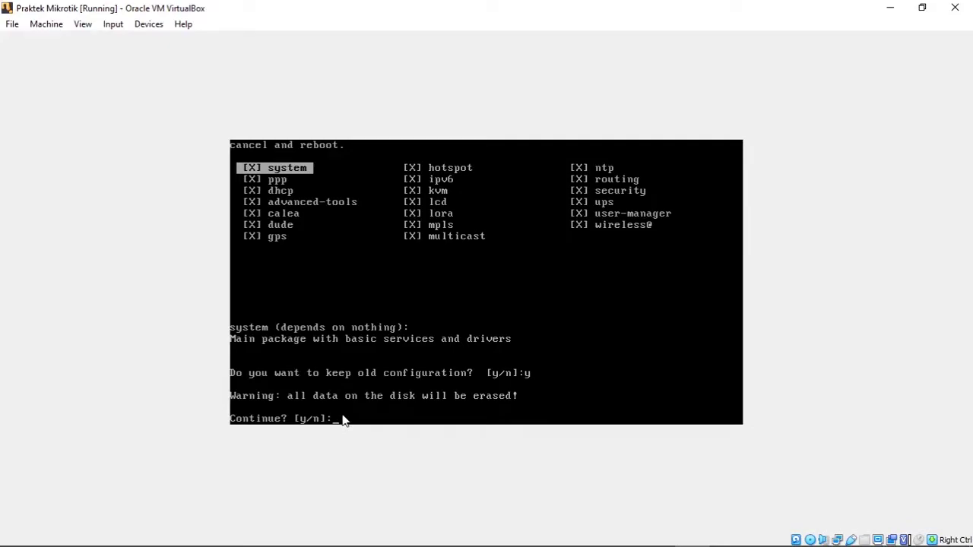
{"action": "type", "text": "y"}
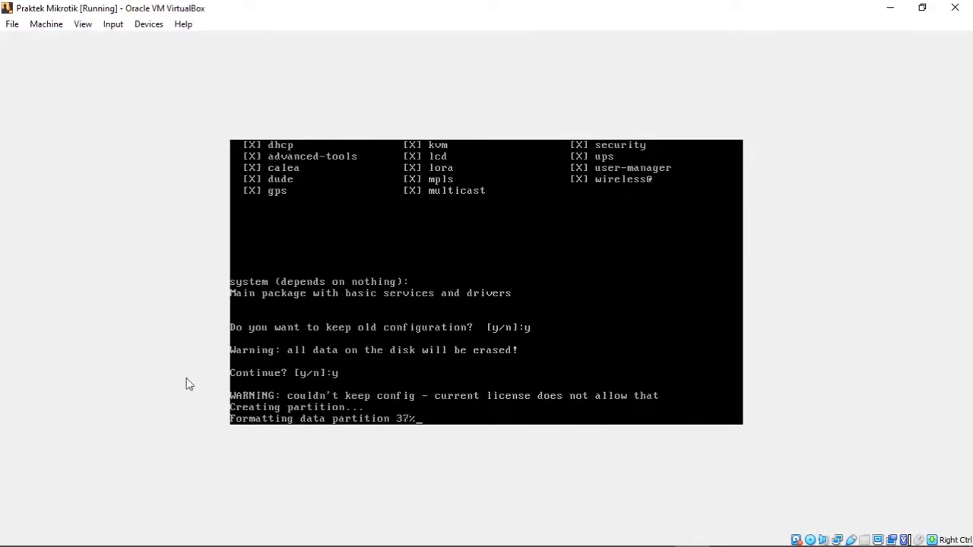
{"action": "left_click", "coordinate": [924, 8]}
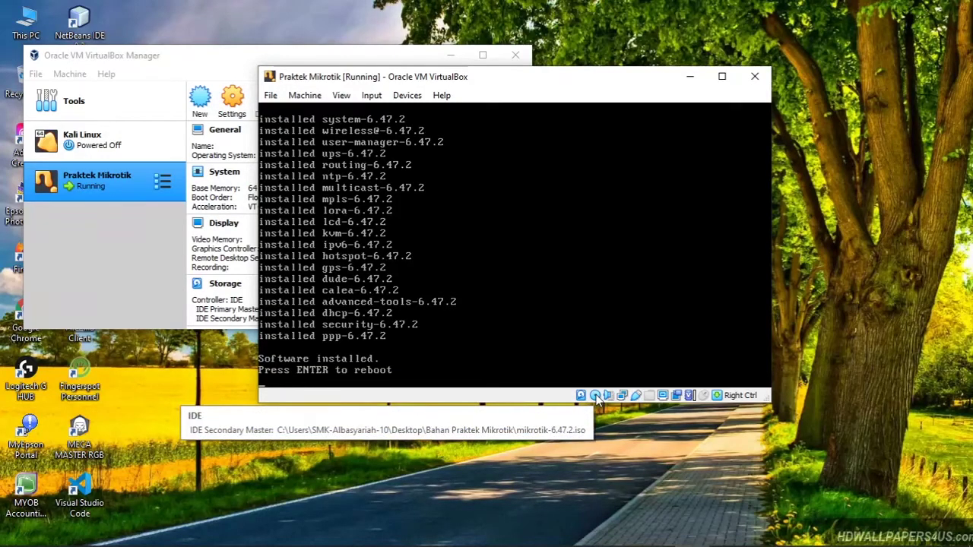
Step: Force-unmount mikrotik-6.47.2.iso from the VM's virtual optical drive
{"action": "left_click", "coordinate": [595, 396]}
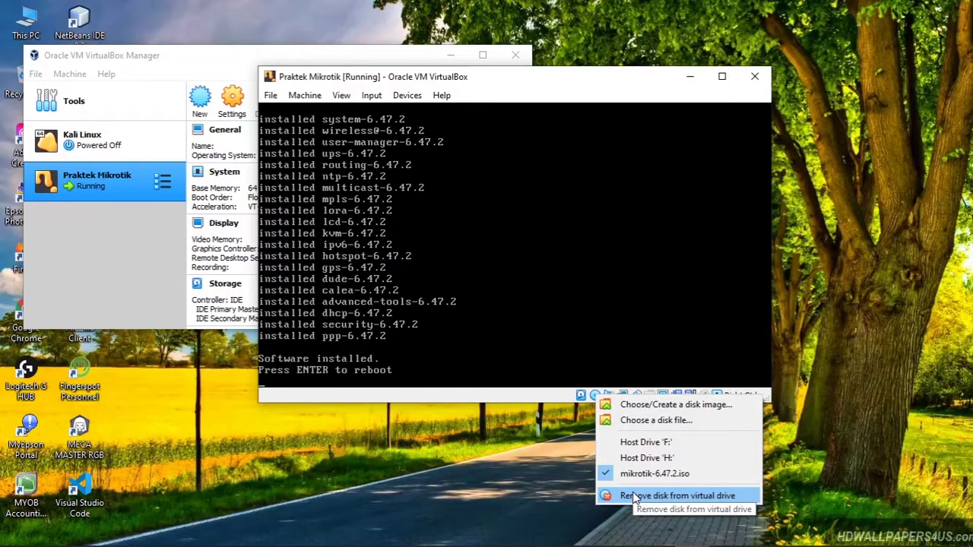
{"action": "left_click", "coordinate": [635, 496]}
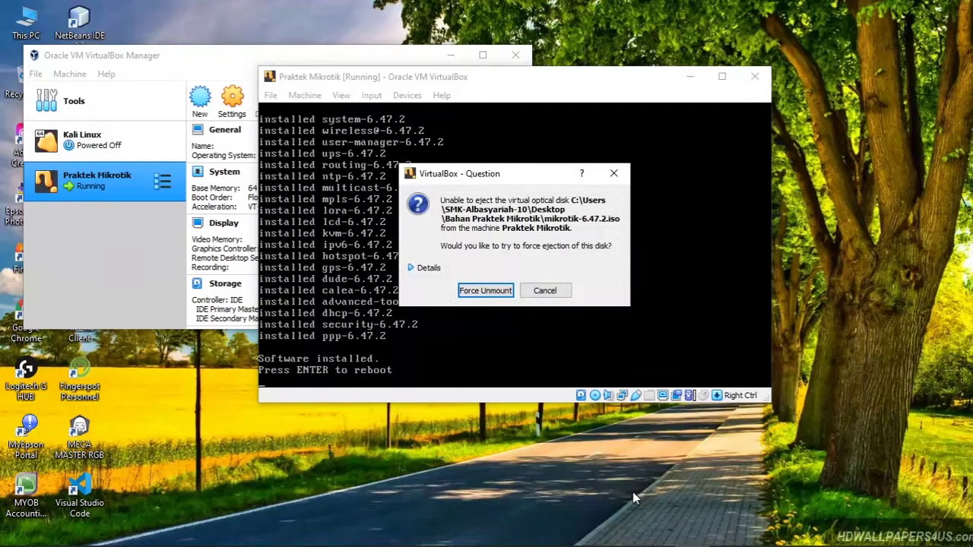
{"action": "left_click", "coordinate": [496, 293]}
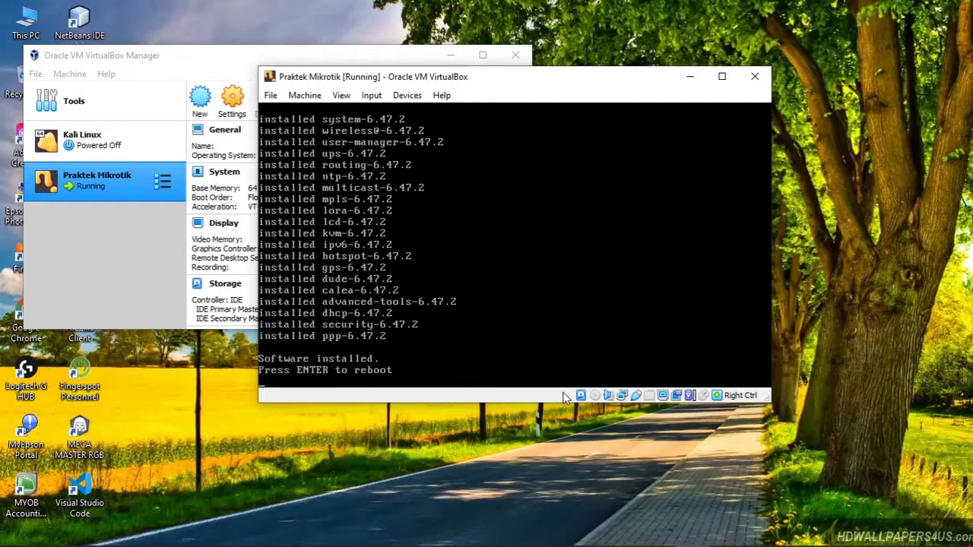
Step: Reboot the installed router to reach the MikroTik 6.47.2 login prompt
{"action": "mouse_move", "coordinate": [510, 81]}
{"action": "left_mouse_down"}
{"action": "mouse_move", "coordinate": [524, 71]}
{"action": "mouse_move", "coordinate": [506, 64]}
{"action": "left_mouse_up"}
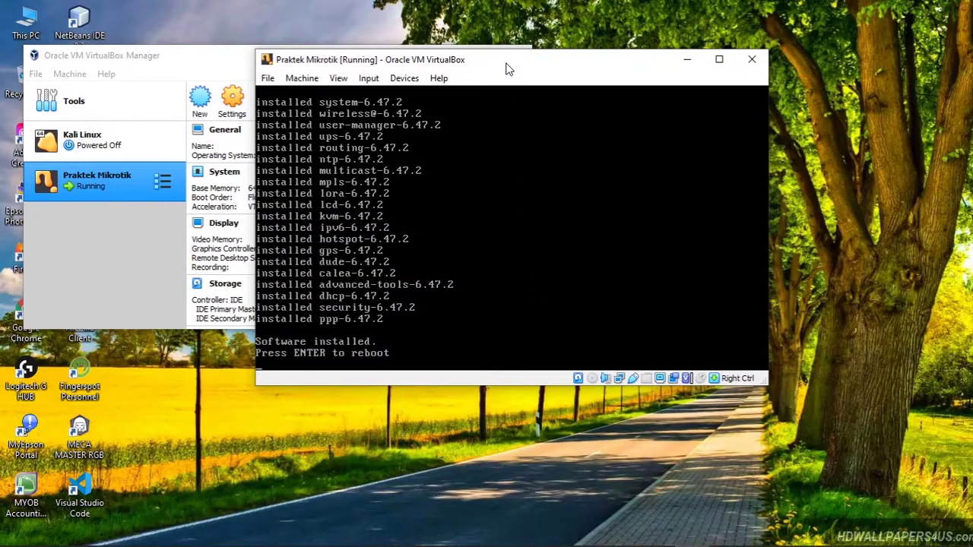
{"action": "key", "text": "Return"}
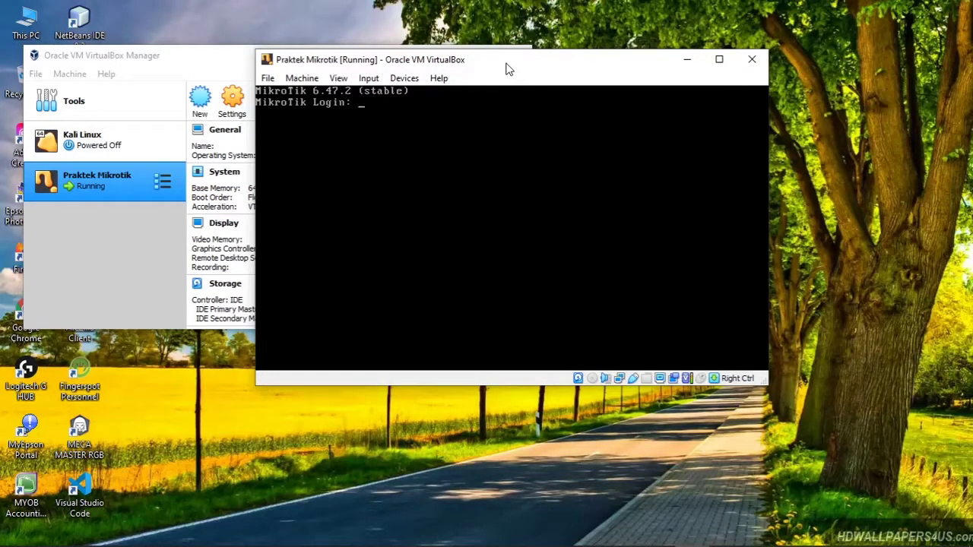
Step: Enter admin as the MikroTik login name
{"action": "left_click_drag", "start_coordinate": [508, 68], "coordinate": [557, 93]}
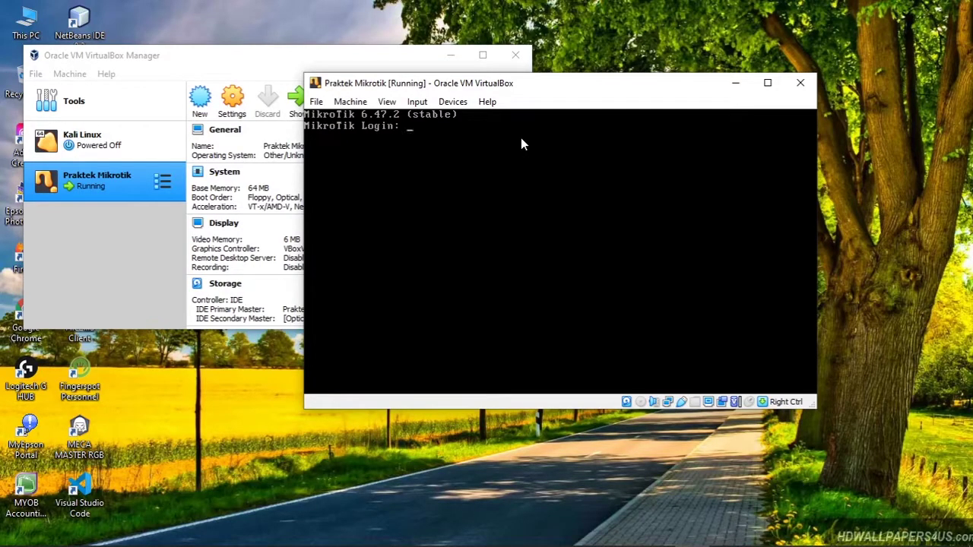
{"action": "type", "text": "admin"}
{"action": "key", "text": "Return"}
{"action": "left_click_drag", "start_coordinate": [483, 86], "coordinate": [452, 75]}
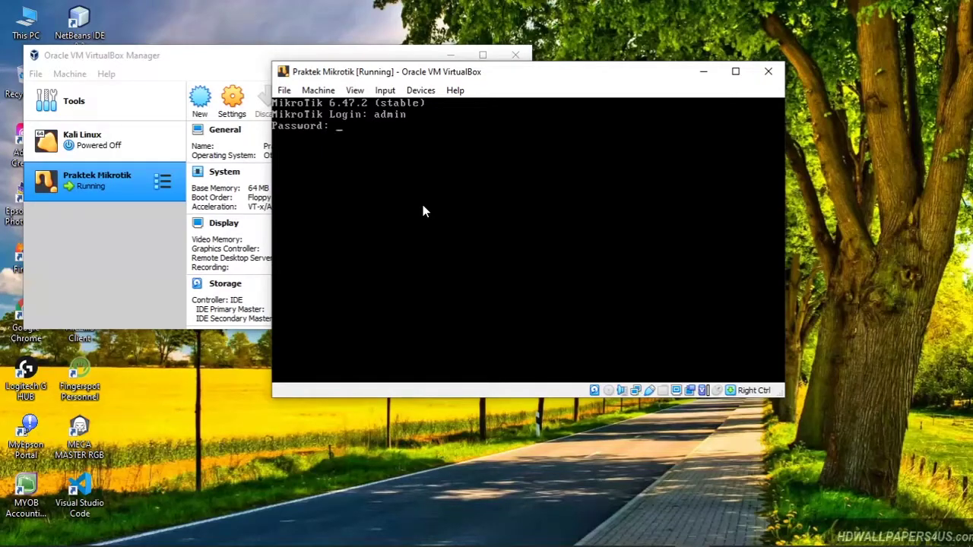
Step: Submit an empty password, answer n to the licence prompt, and reach [admin@MikroTik] >
{"action": "key", "text": "Return"}
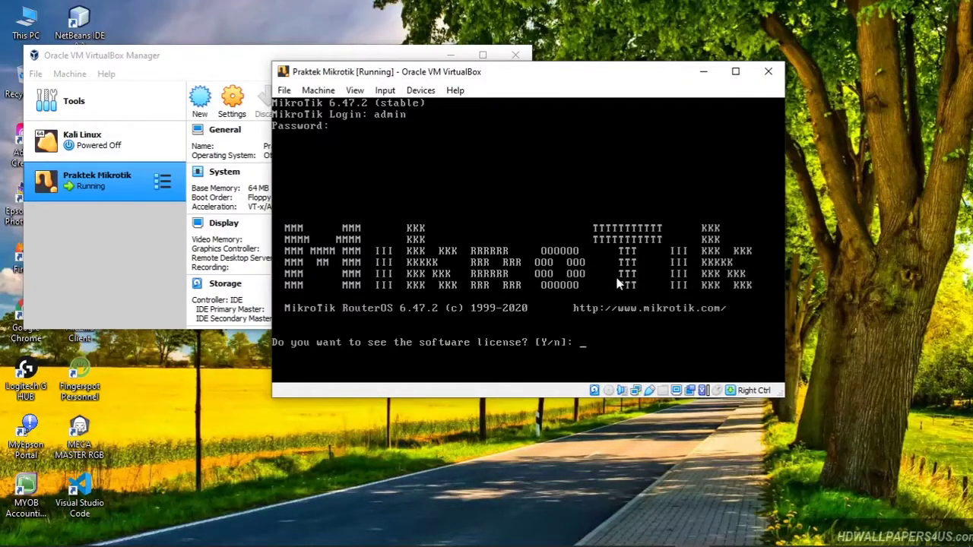
{"action": "type", "text": "n"}
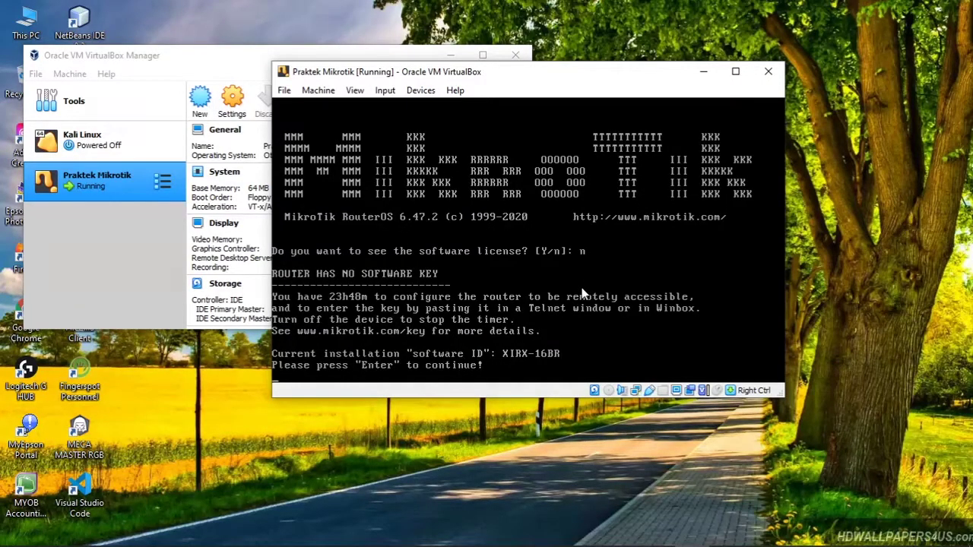
{"action": "key", "text": "Return"}
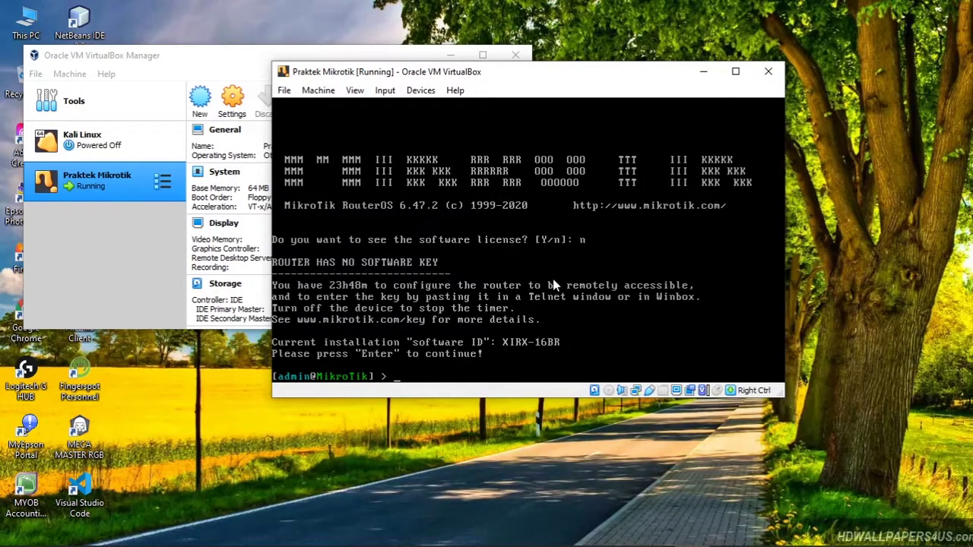
{"action": "mouse_move", "coordinate": [671, 542]}
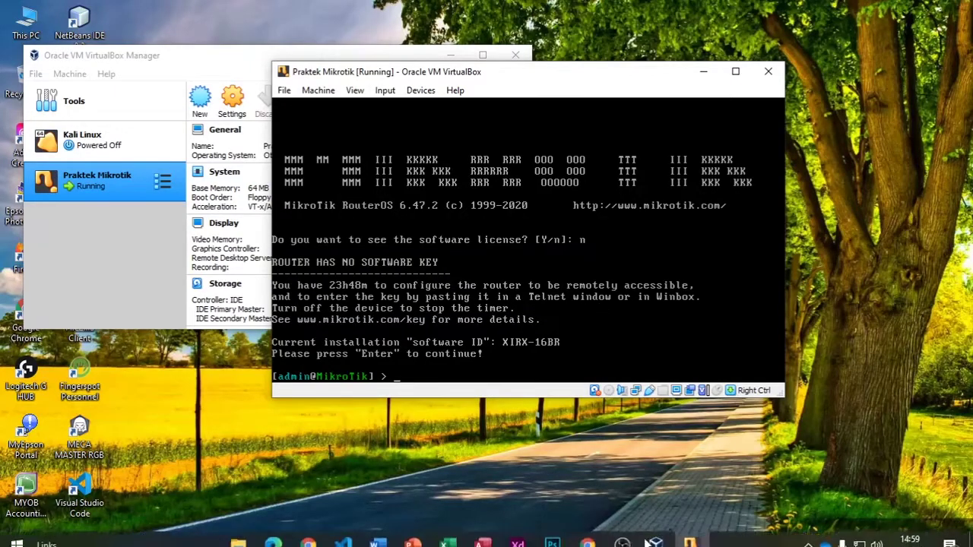
{"action": "left_click", "coordinate": [587, 533]}
{"action": "left_click", "coordinate": [307, 156]}
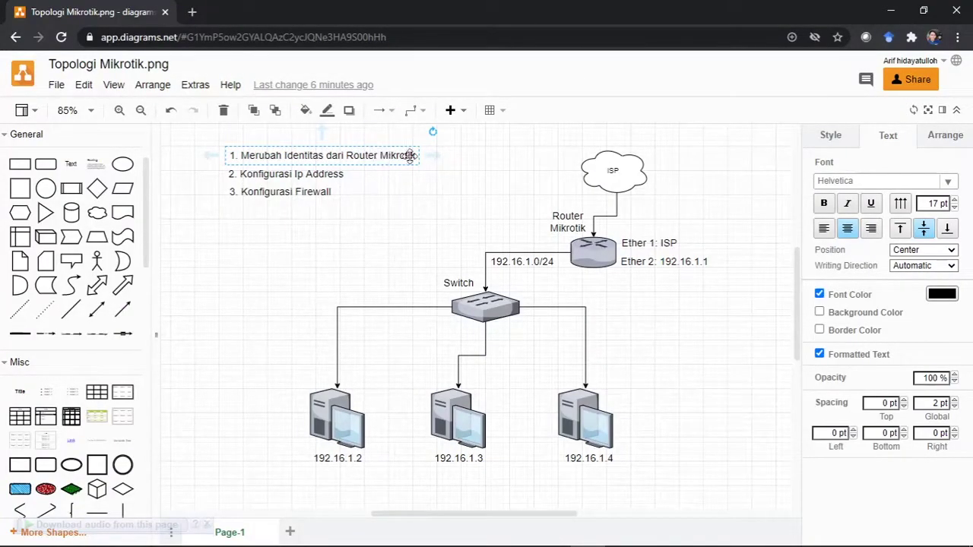
{"action": "left_click", "coordinate": [888, 11]}
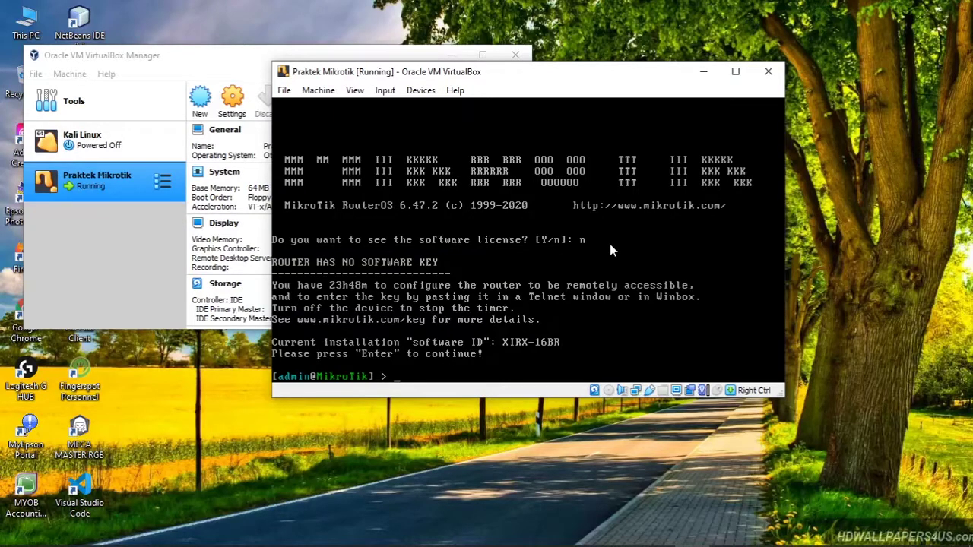
Step: Run 'system identity set name=Nama_Kalian' at the MikroTik prompt
{"action": "type", "text": "system identity set "}
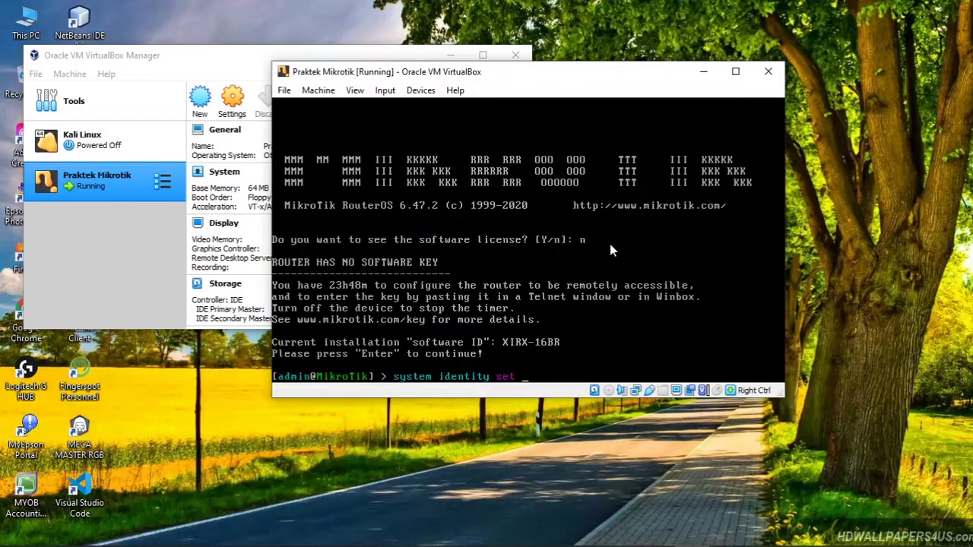
{"action": "type", "text": "name"}
{"action": "type", "text": "Nama_Kalian"}
{"action": "key", "text": "Return"}
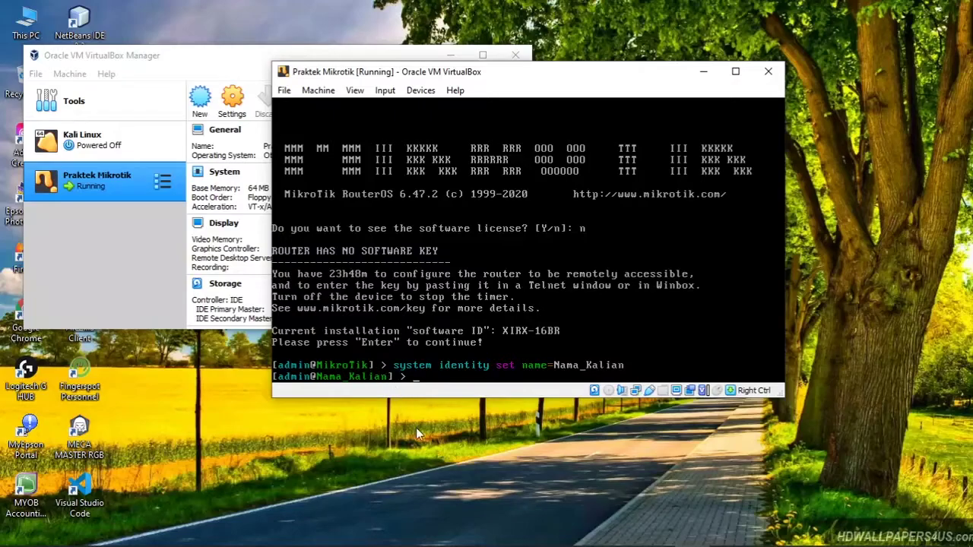
Step: Return to diagrams.net and select the whole step 1 label text
{"action": "mouse_move", "coordinate": [448, 546]}
{"action": "mouse_move", "coordinate": [587, 533]}
{"action": "left_click", "coordinate": [589, 465]}
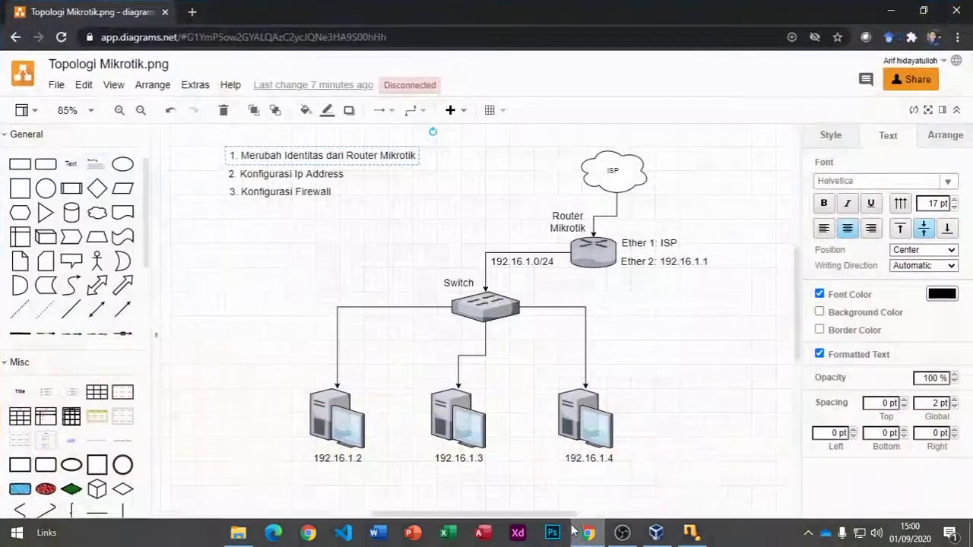
{"action": "double_click", "coordinate": [417, 156]}
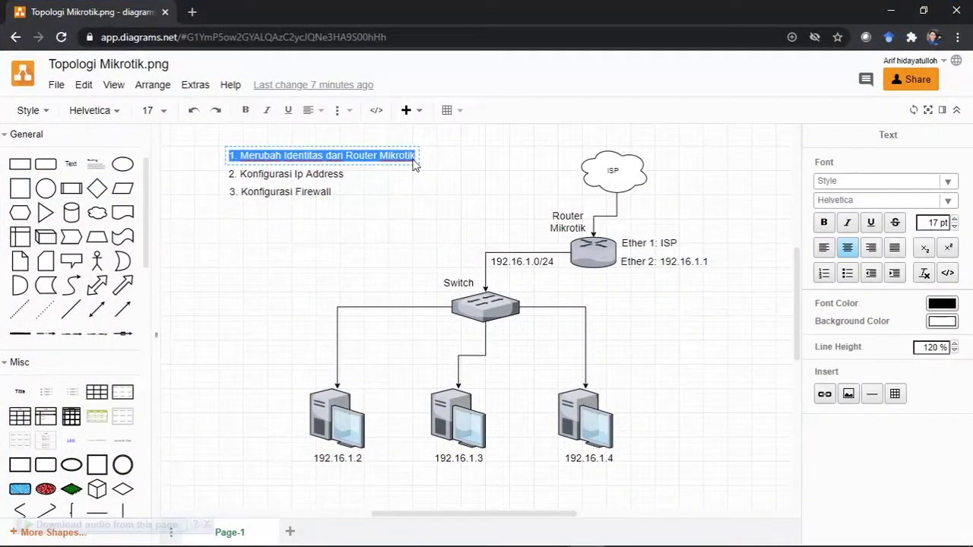
{"action": "left_click", "coordinate": [418, 157]}
{"action": "double_click", "coordinate": [397, 157]}
Step: Make 'Merubah Identitas dari Router Mikrotik' bold with green font color
{"action": "left_click", "coordinate": [824, 224]}
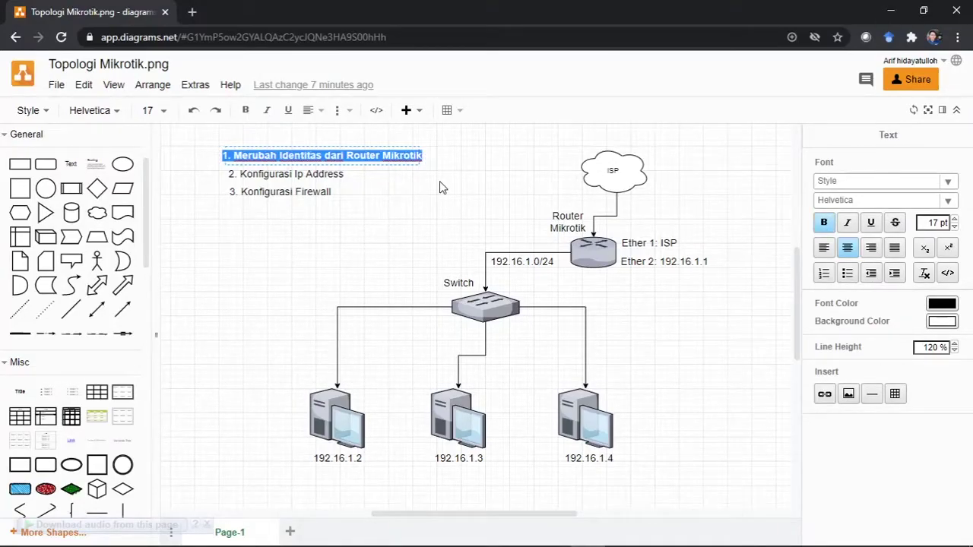
{"action": "left_click", "coordinate": [942, 304]}
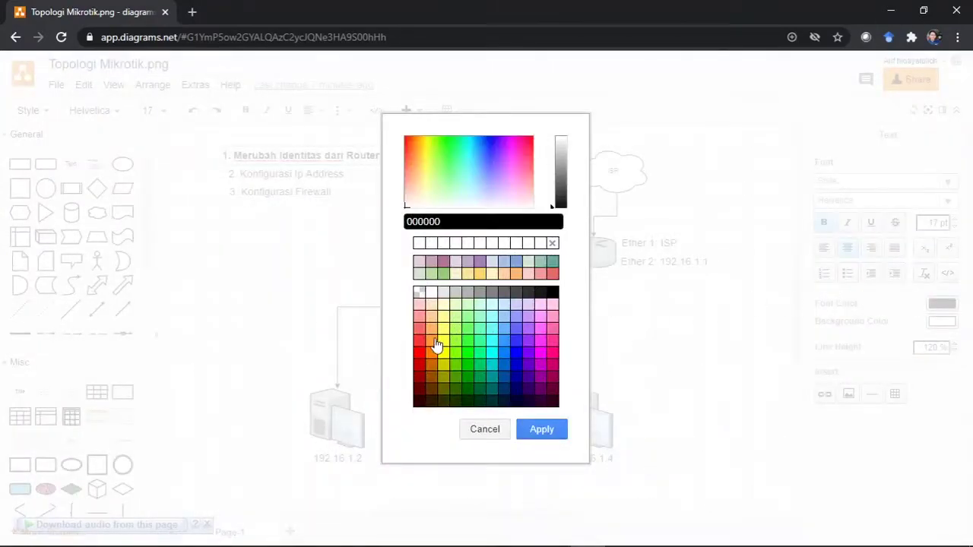
{"action": "left_click", "coordinate": [466, 358]}
{"action": "left_click", "coordinate": [542, 428]}
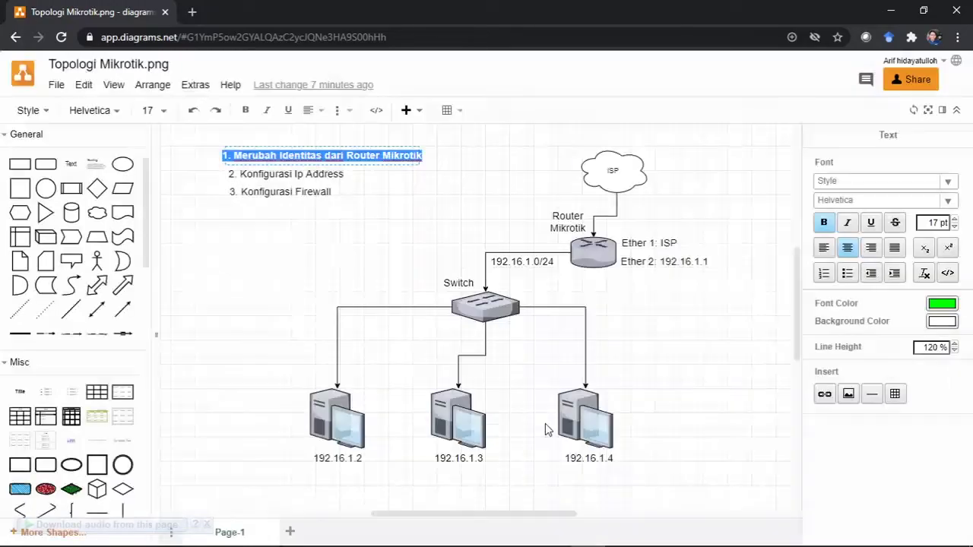
{"action": "left_click", "coordinate": [312, 217]}
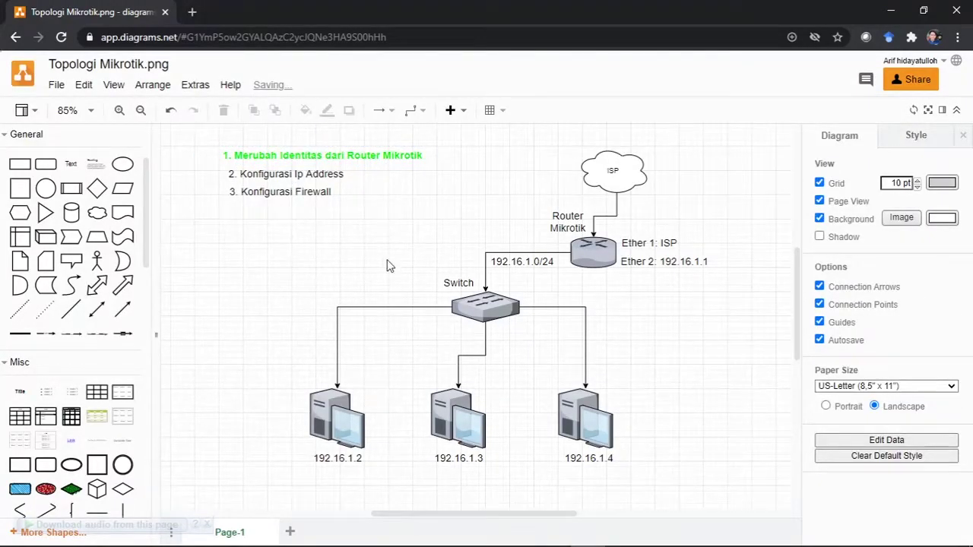
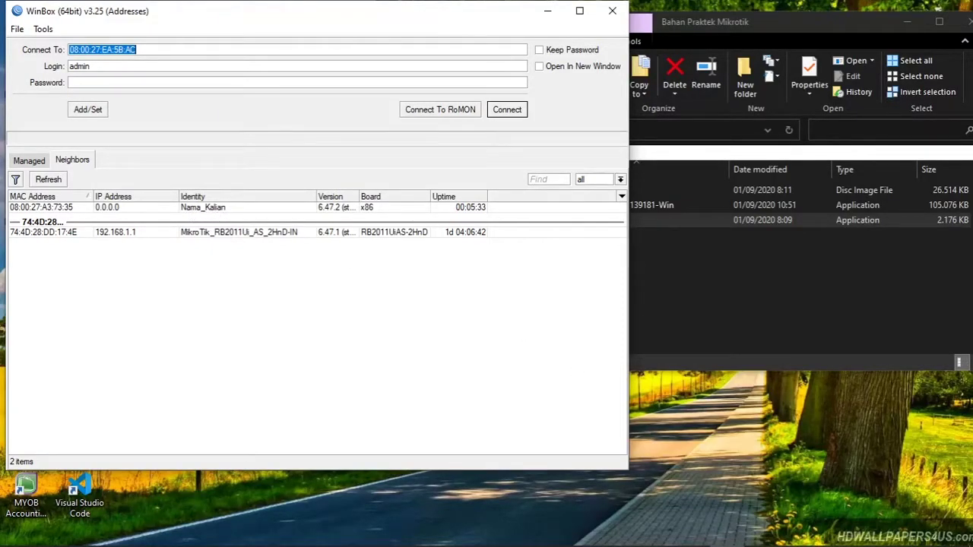
Step: Fill Connect To with 192.168.1.1 from the MikroTik RB2011 neighbour row
{"action": "left_click", "coordinate": [691, 532]}
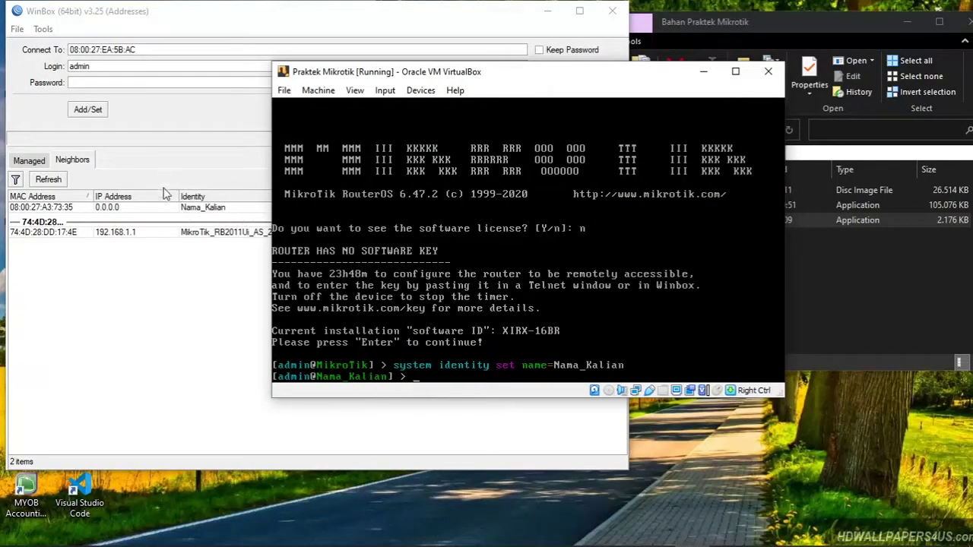
{"action": "left_click", "coordinate": [704, 76]}
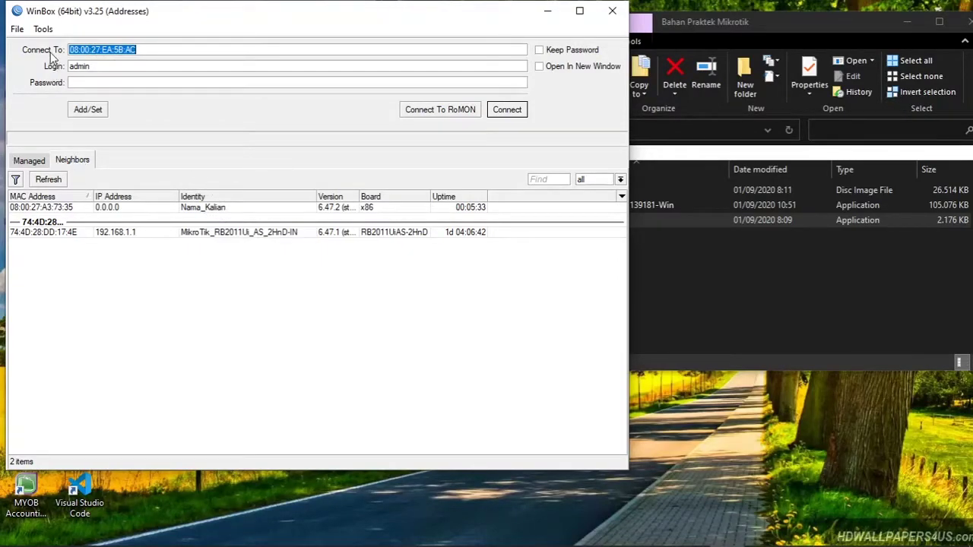
{"action": "left_click_drag", "start_coordinate": [157, 49], "coordinate": [3, 55]}
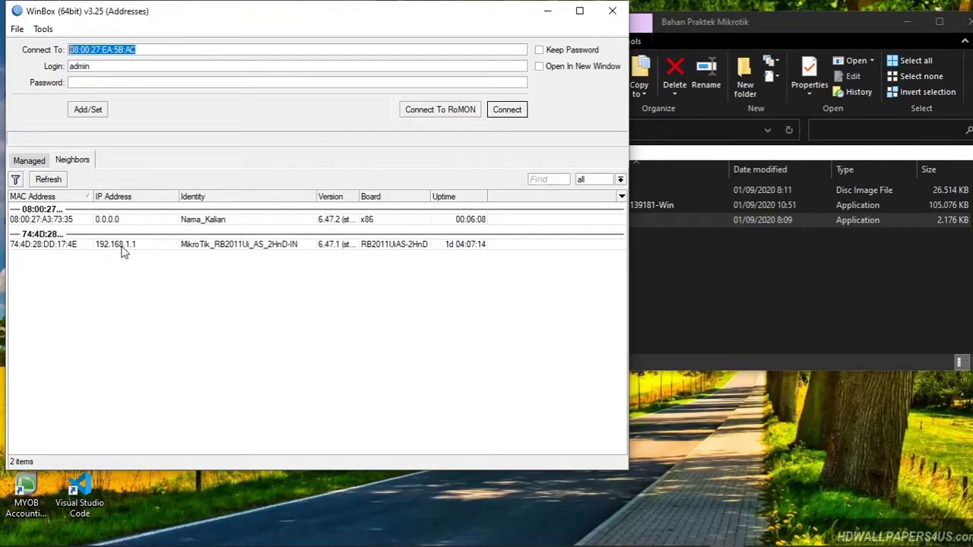
{"action": "left_click", "coordinate": [121, 248]}
{"action": "left_click", "coordinate": [132, 49]}
{"action": "left_click_drag", "start_coordinate": [133, 49], "coordinate": [43, 43]}
{"action": "left_click_drag", "start_coordinate": [196, 53], "coordinate": [38, 58]}
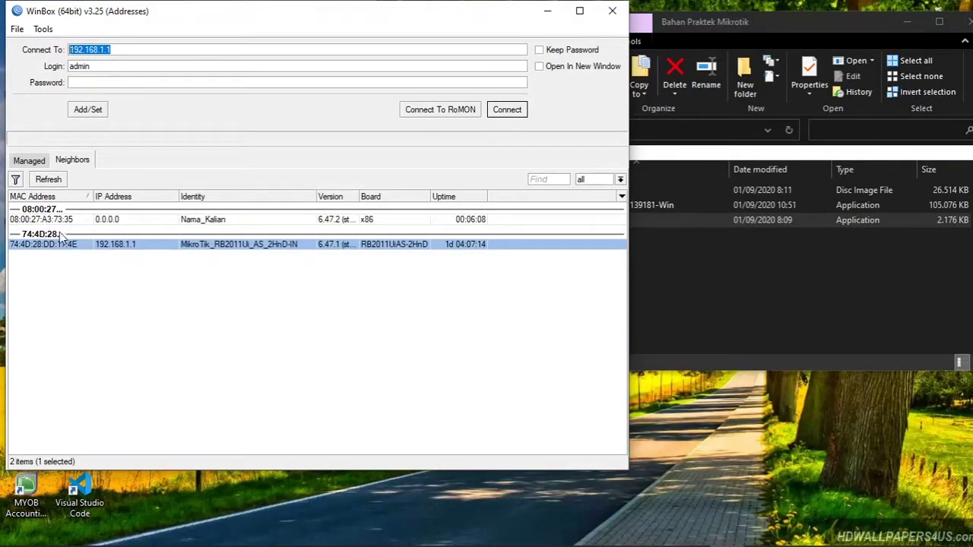
Step: Choose the Nama_Kalian neighbour so Connect To holds MAC 08:00:27:A3:73:35
{"action": "left_click", "coordinate": [57, 220]}
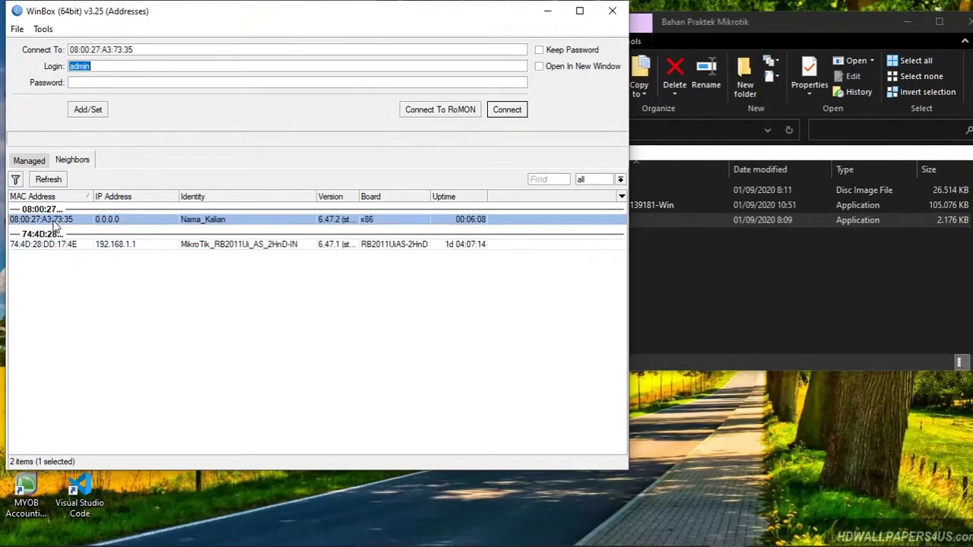
{"action": "left_click", "coordinate": [184, 49]}
{"action": "left_click", "coordinate": [171, 46]}
{"action": "double_click", "coordinate": [80, 49]}
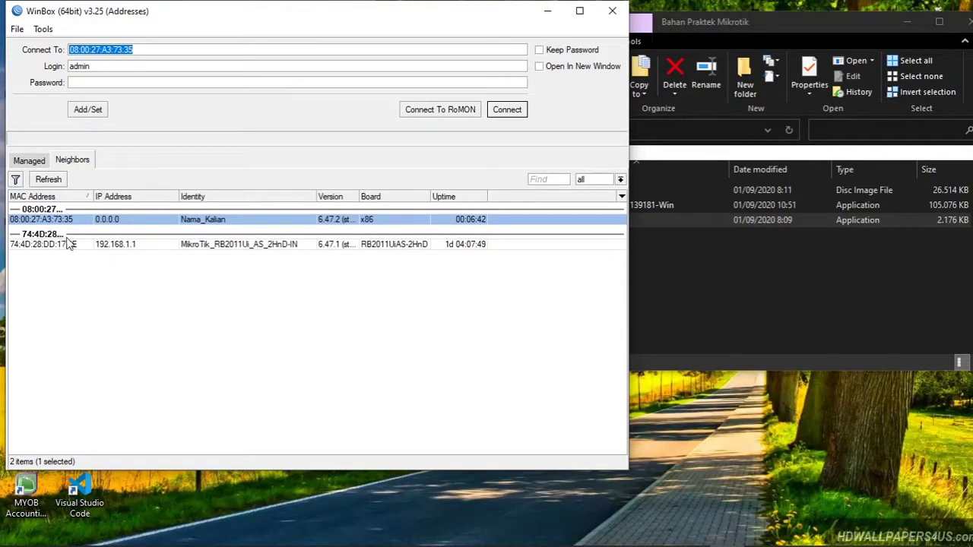
{"action": "left_click", "coordinate": [68, 278]}
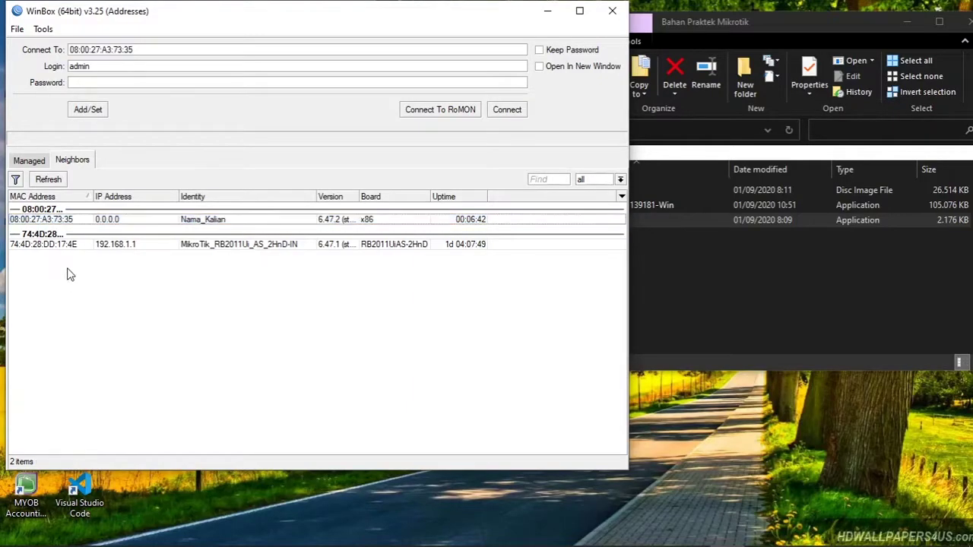
{"action": "left_click", "coordinate": [28, 221]}
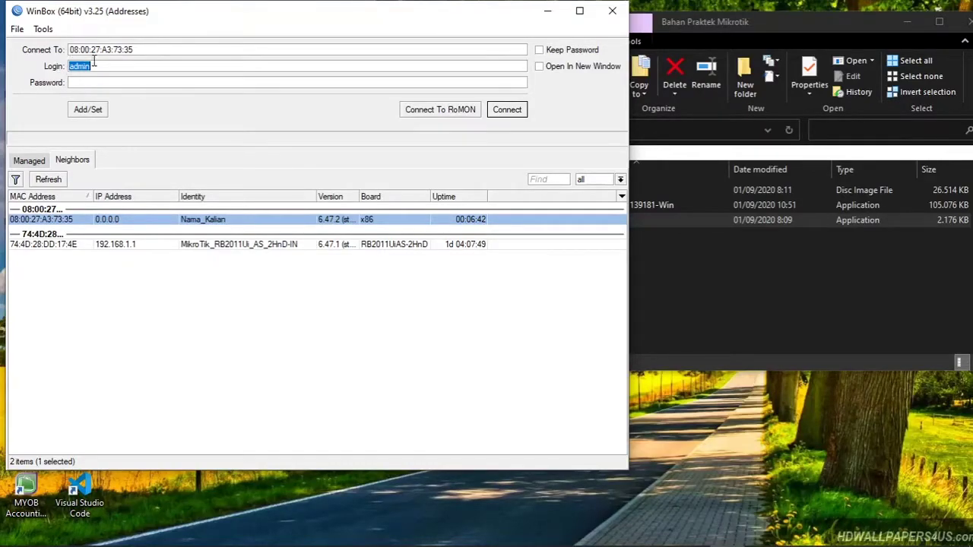
Step: Set the login to admin and connect to the Nama_Kalian router
{"action": "left_click_drag", "start_coordinate": [118, 66], "coordinate": [6, 65]}
{"action": "left_click", "coordinate": [132, 66]}
{"action": "left_click_drag", "start_coordinate": [132, 66], "coordinate": [3, 65]}
{"action": "type", "text": "ad"}
{"action": "left_click", "coordinate": [508, 112]}
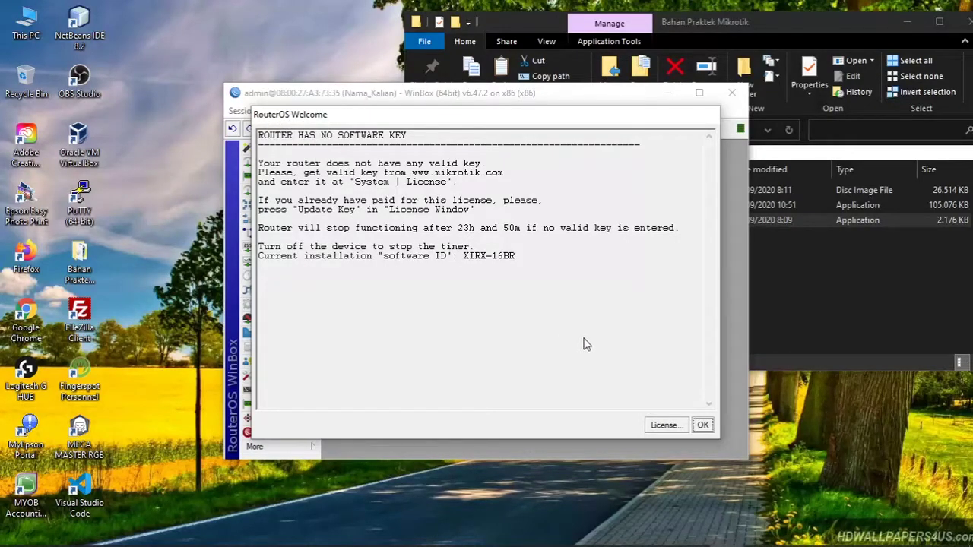
Step: Dismiss the RouterOS welcome notice and maximize the WinBox session window
{"action": "left_click", "coordinate": [702, 426]}
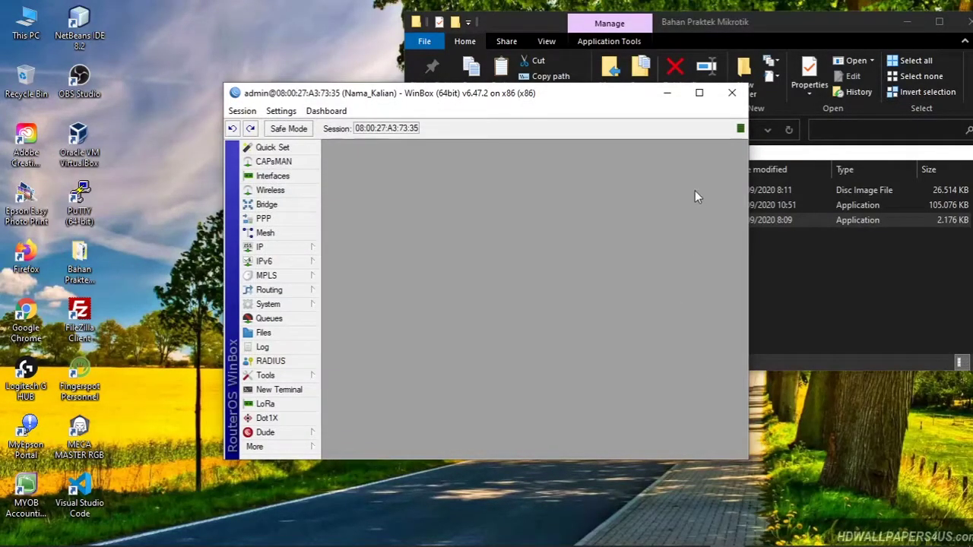
{"action": "left_click", "coordinate": [699, 92]}
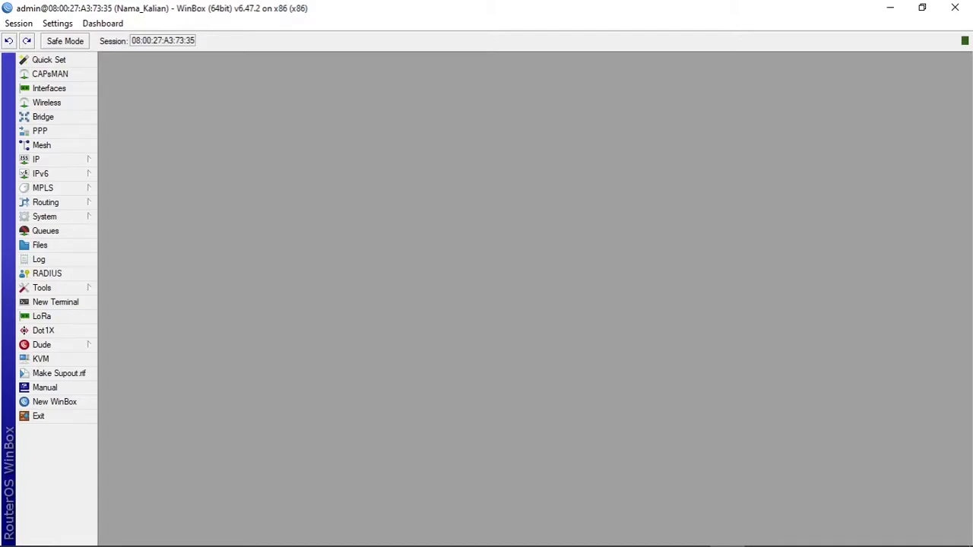
{"action": "left_click", "coordinate": [656, 533]}
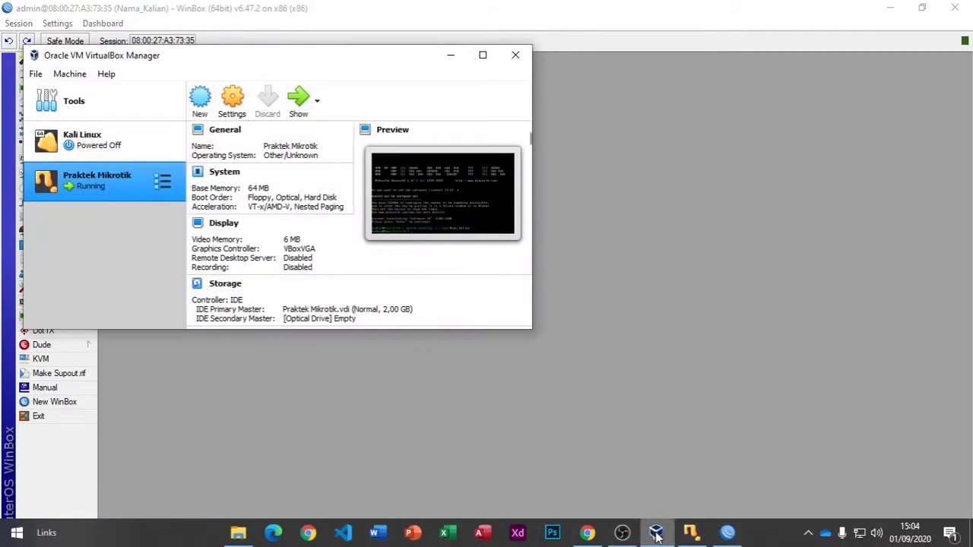
{"action": "left_click", "coordinate": [656, 534]}
Step: Check the Ether 1: ISP label in the topology diagram, then return to WinBox
{"action": "left_click", "coordinate": [587, 533]}
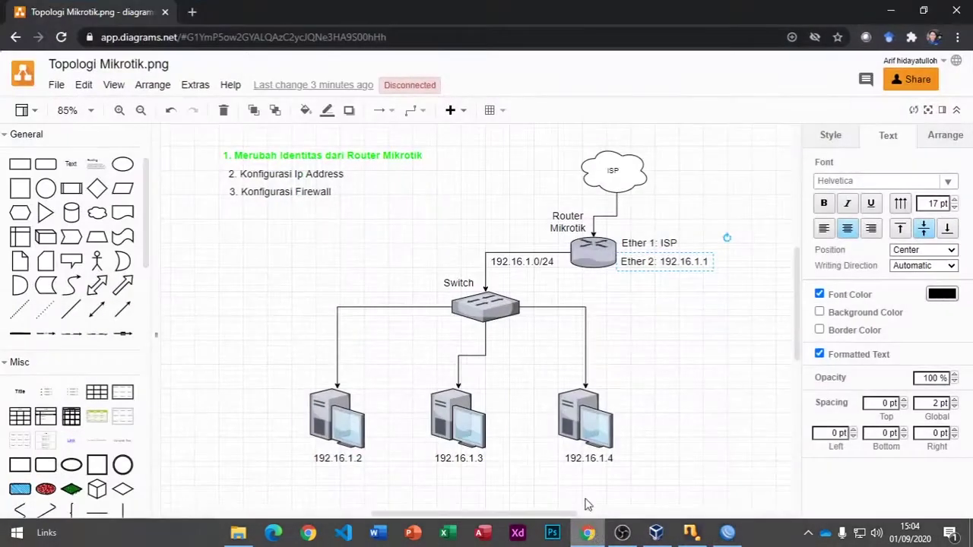
{"action": "left_click", "coordinate": [637, 245]}
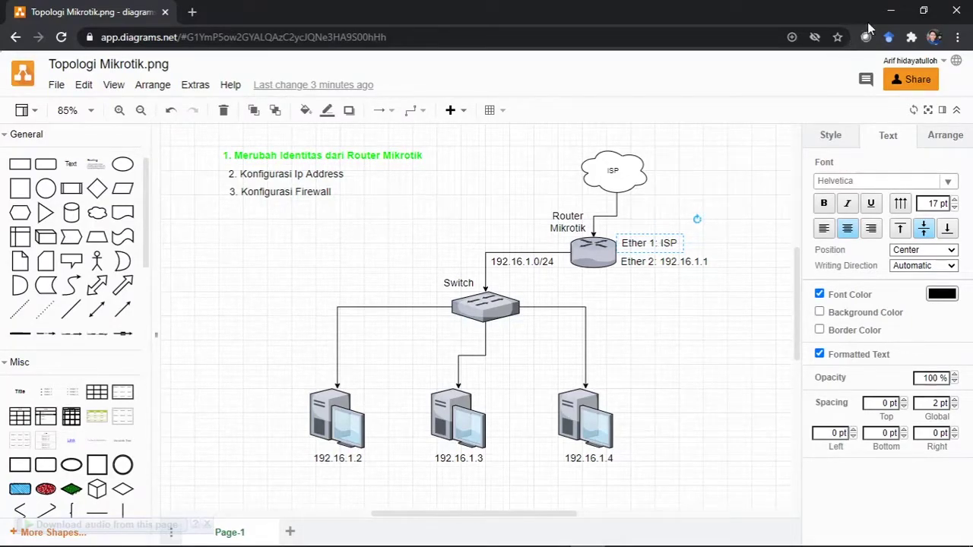
{"action": "left_click", "coordinate": [893, 10]}
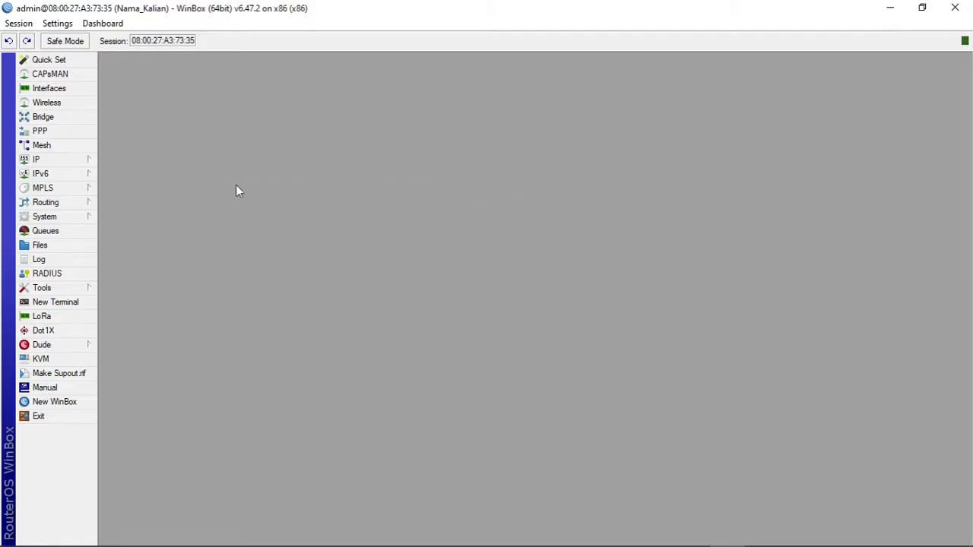
Step: Start a new DHCP client under IP > DHCP Client with interface ether1
{"action": "left_click", "coordinate": [65, 164]}
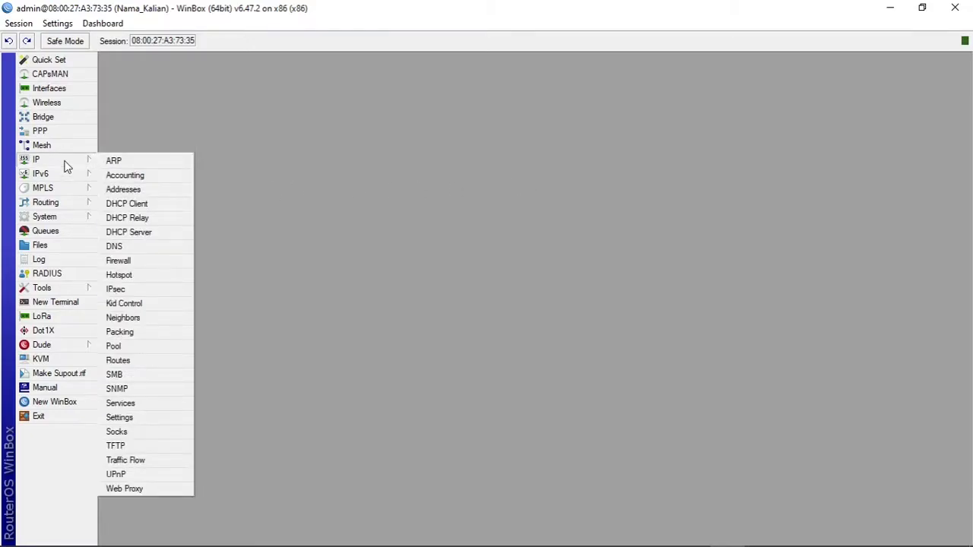
{"action": "left_click", "coordinate": [166, 207]}
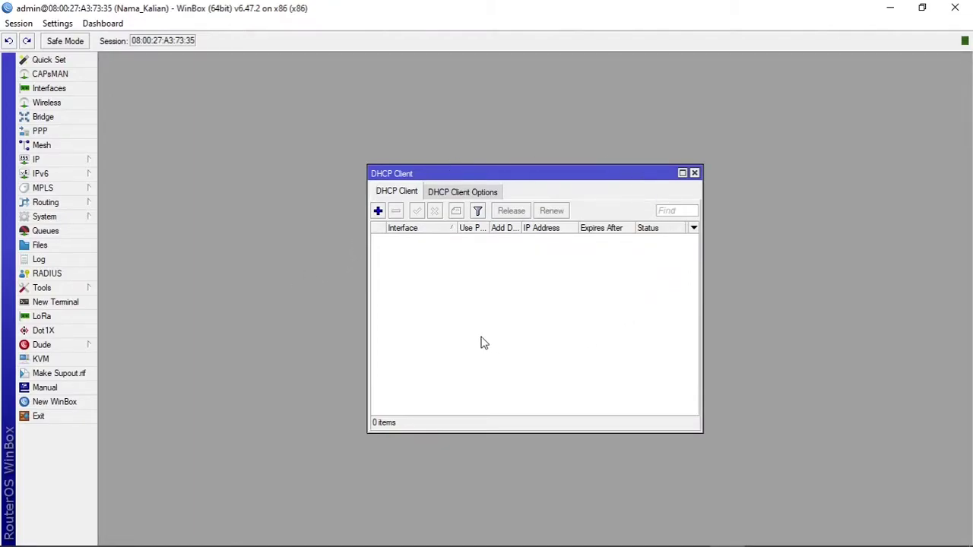
{"action": "left_click", "coordinate": [378, 212]}
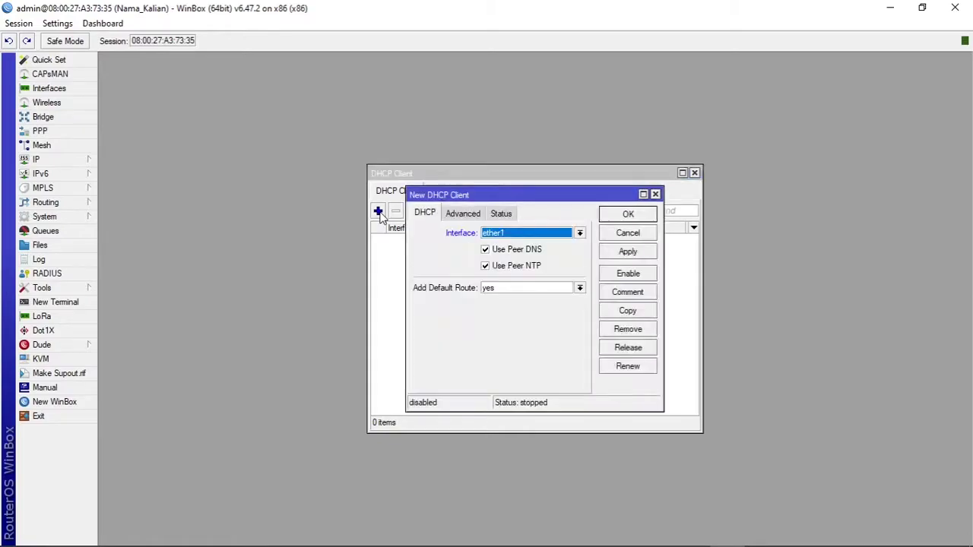
{"action": "left_click", "coordinate": [528, 234]}
{"action": "left_click", "coordinate": [527, 253]}
{"action": "left_click", "coordinate": [523, 237]}
{"action": "left_click", "coordinate": [525, 244]}
{"action": "left_click", "coordinate": [530, 237]}
{"action": "left_click", "coordinate": [524, 254]}
{"action": "left_click", "coordinate": [576, 239]}
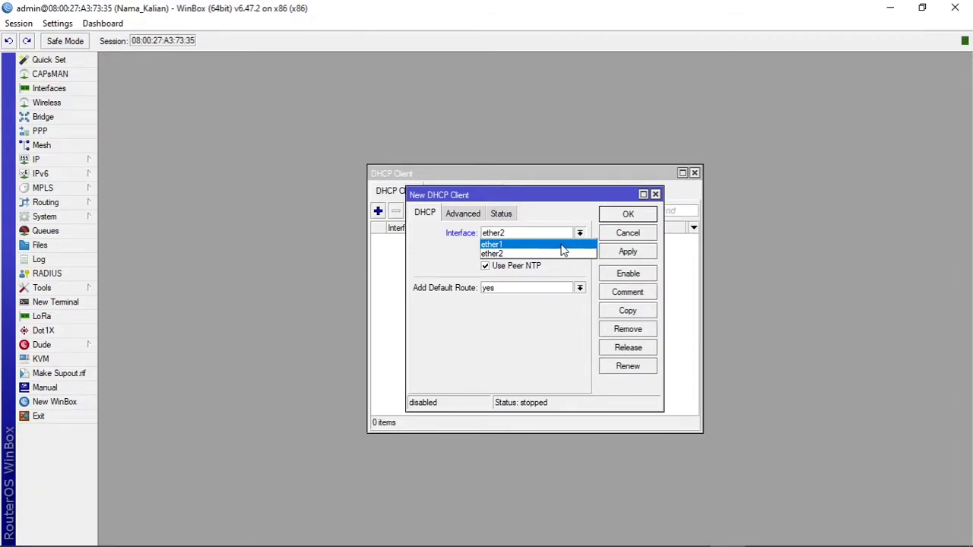
{"action": "left_click", "coordinate": [561, 245]}
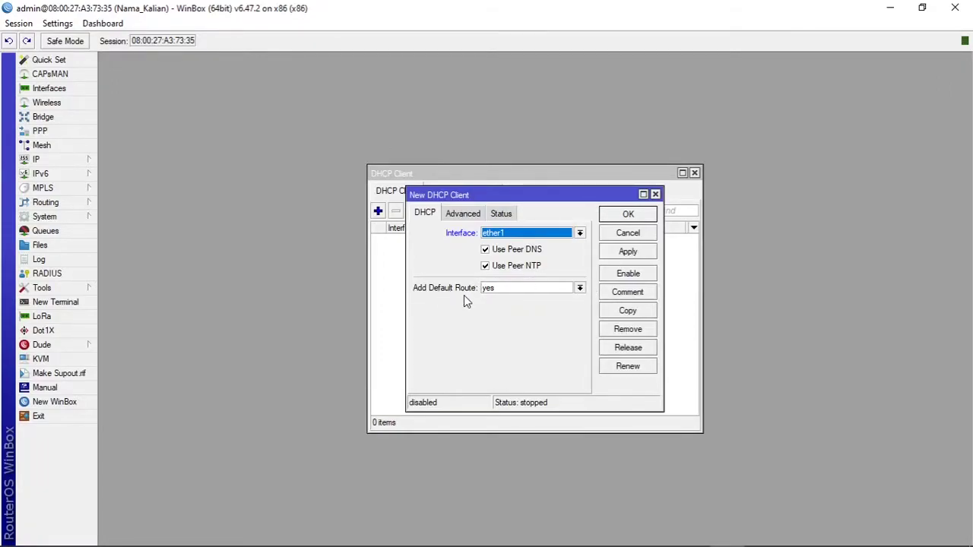
Step: Keep Add Default Route at yes and save the ether1 DHCP client
{"action": "left_click", "coordinate": [577, 289]}
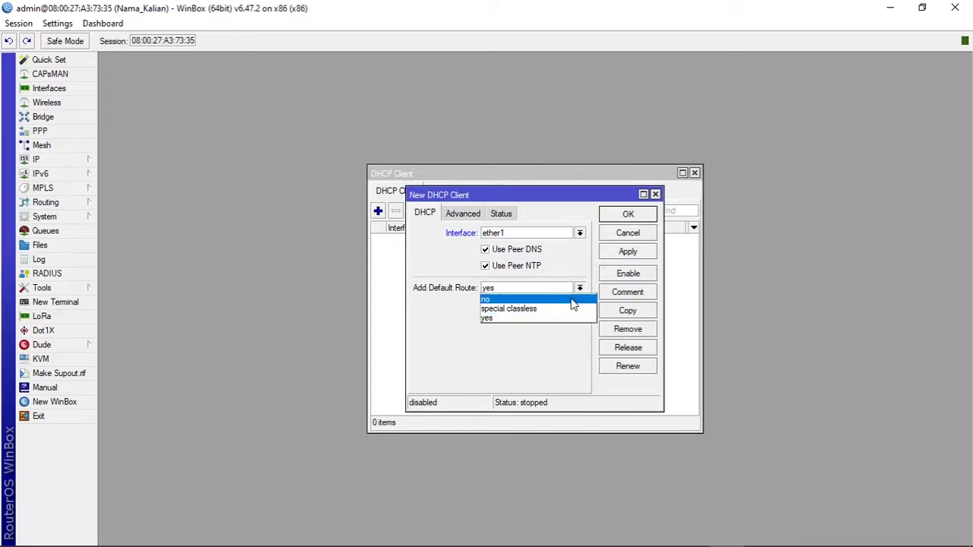
{"action": "left_click", "coordinate": [573, 300]}
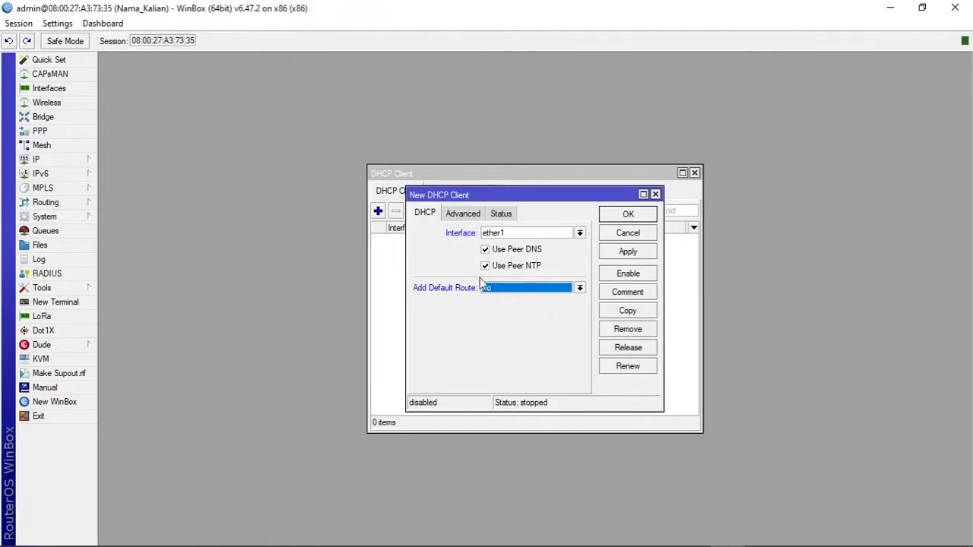
{"action": "left_click", "coordinate": [580, 290]}
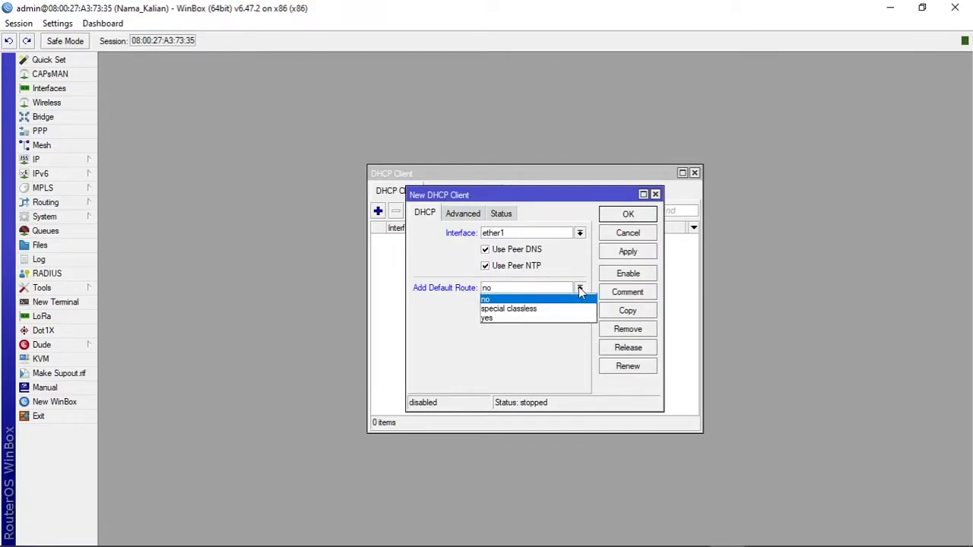
{"action": "left_click", "coordinate": [521, 318]}
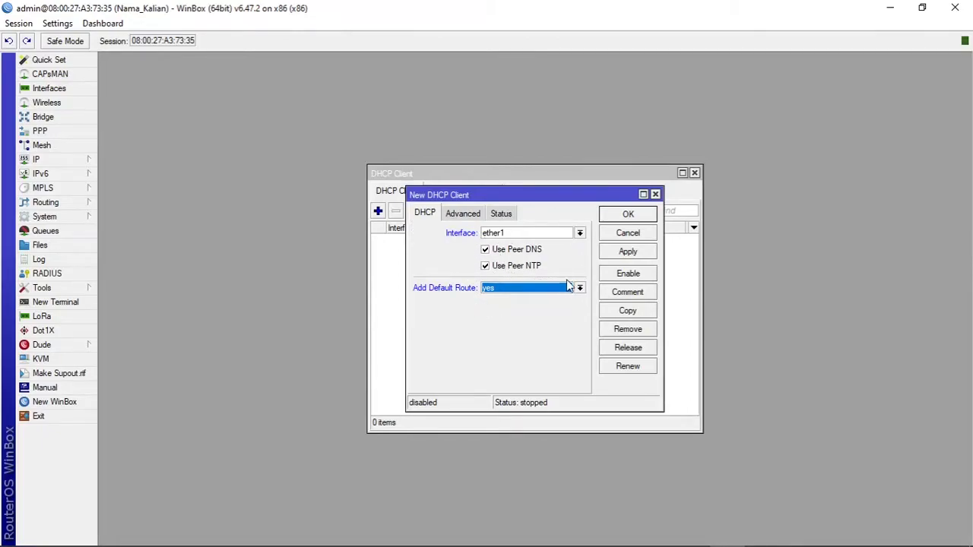
{"action": "left_click", "coordinate": [629, 215]}
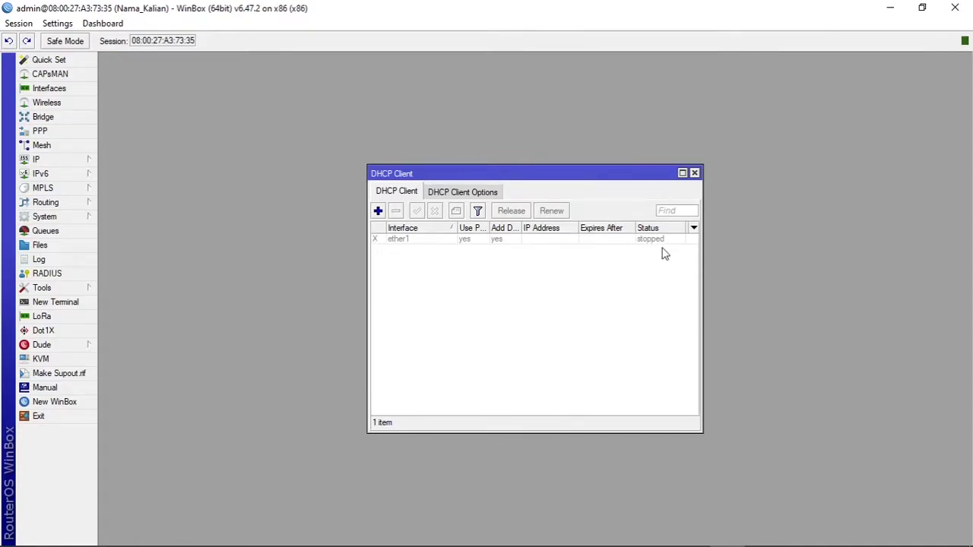
Step: Enable the ether1 DHCP client so it binds 10.0.2.15/24, then close the list
{"action": "left_click", "coordinate": [426, 240]}
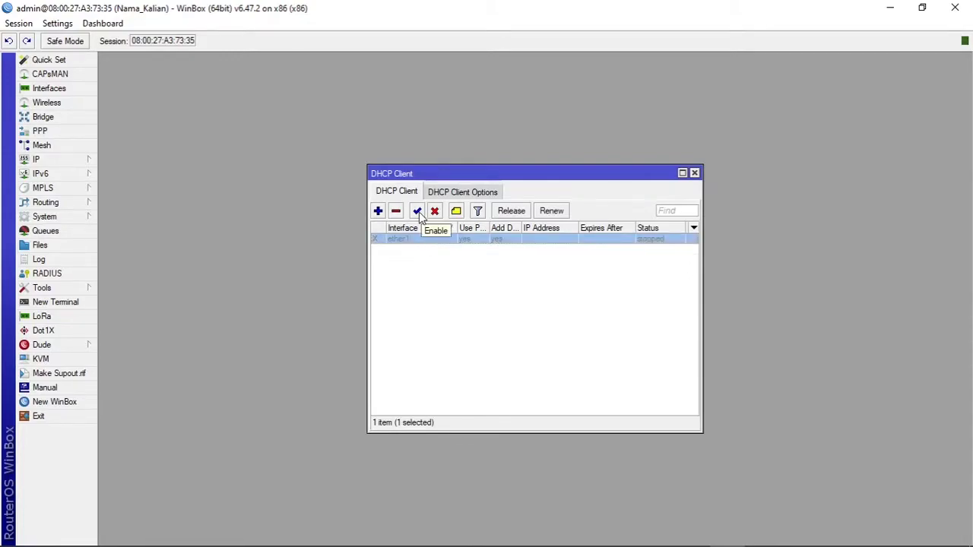
{"action": "left_click", "coordinate": [417, 212]}
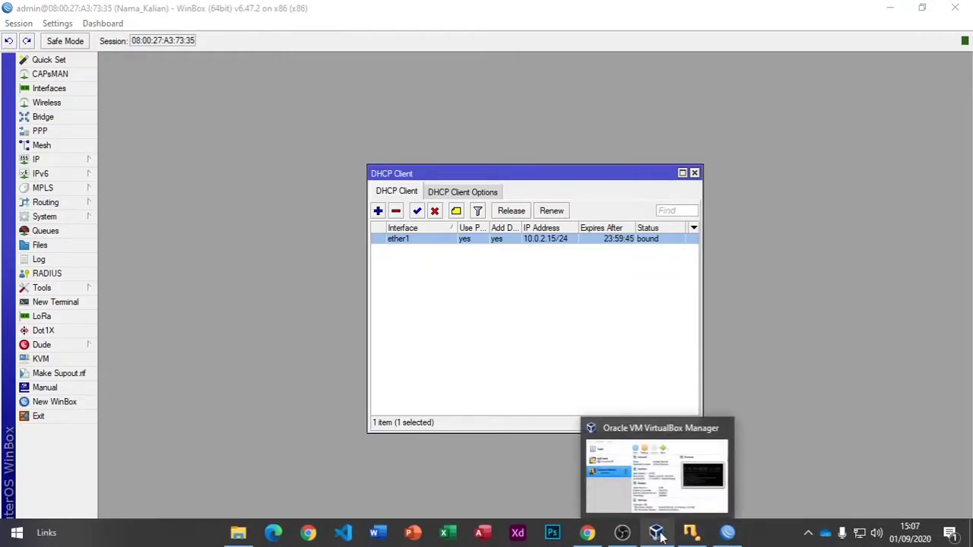
{"action": "left_click", "coordinate": [586, 535]}
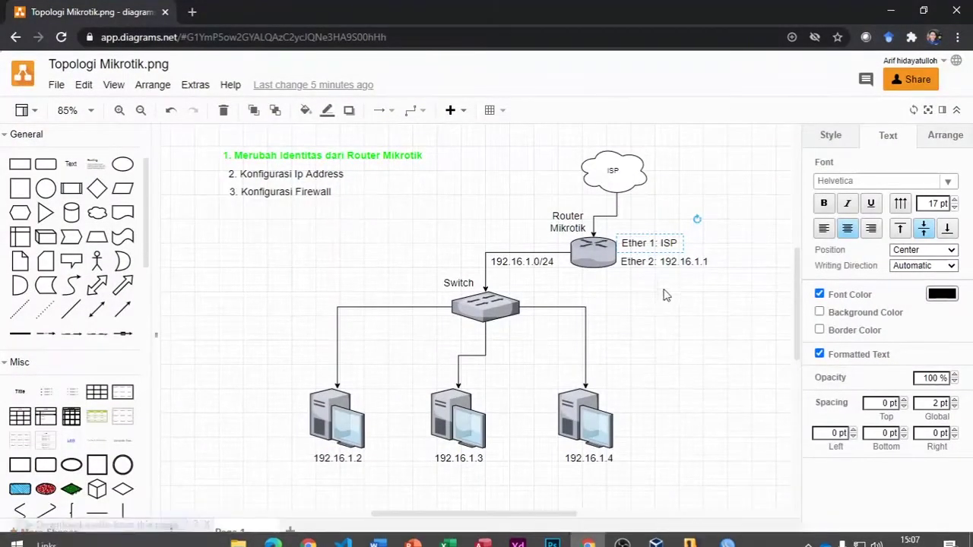
{"action": "left_click", "coordinate": [672, 261]}
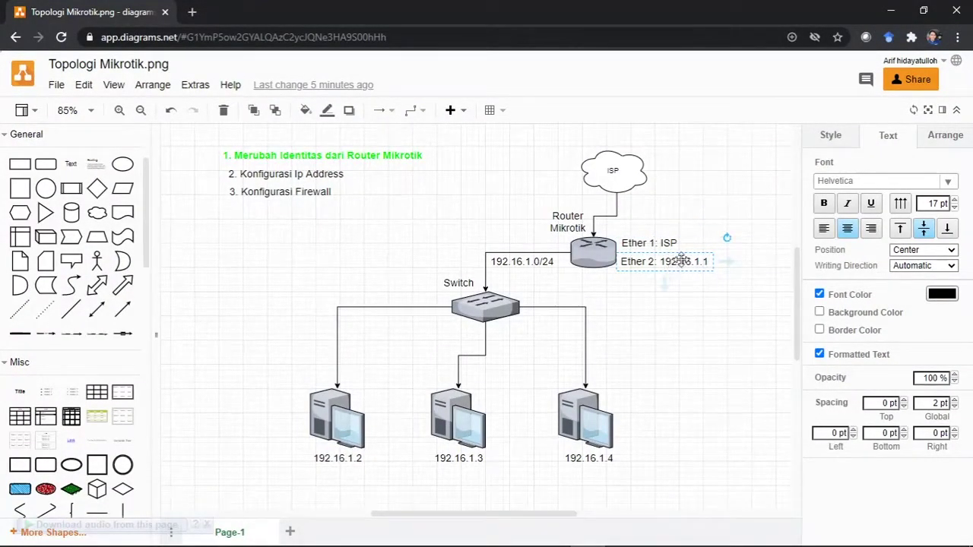
{"action": "left_click", "coordinate": [891, 10]}
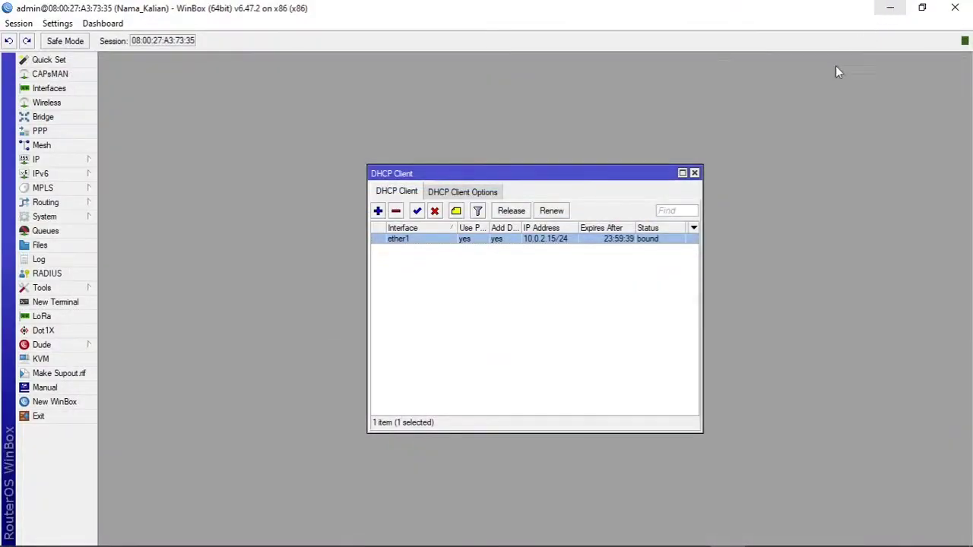
{"action": "left_click", "coordinate": [694, 174]}
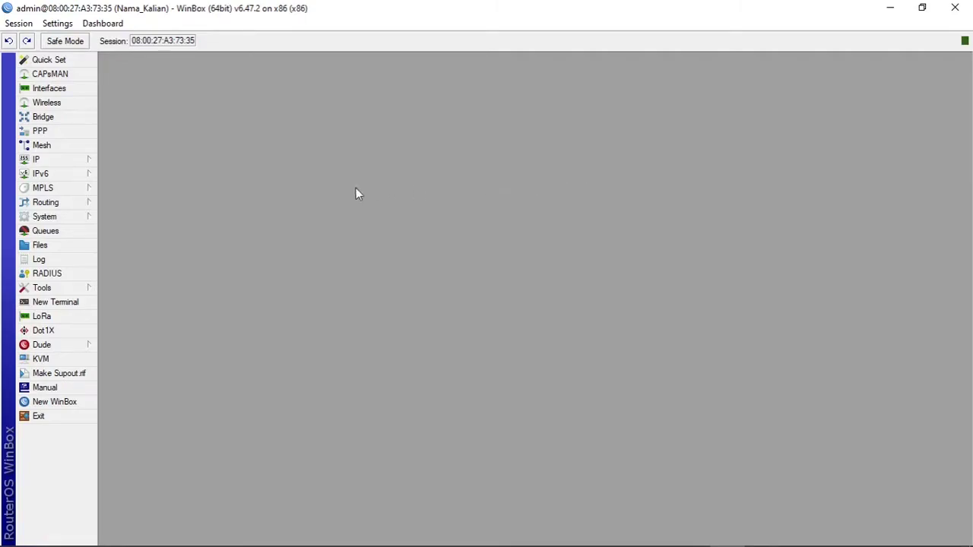
Step: Start a new entry in the IP > Addresses list
{"action": "left_click", "coordinate": [41, 163]}
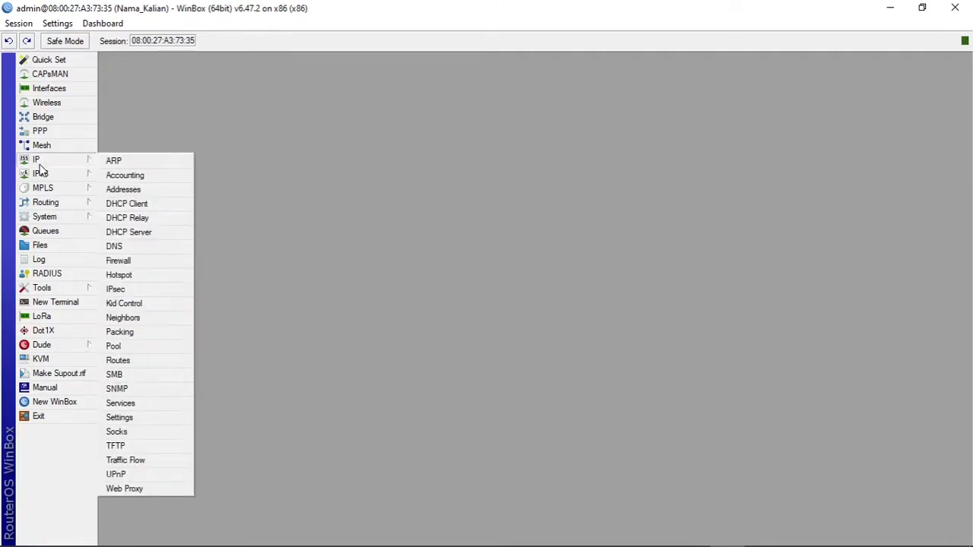
{"action": "left_click", "coordinate": [163, 190]}
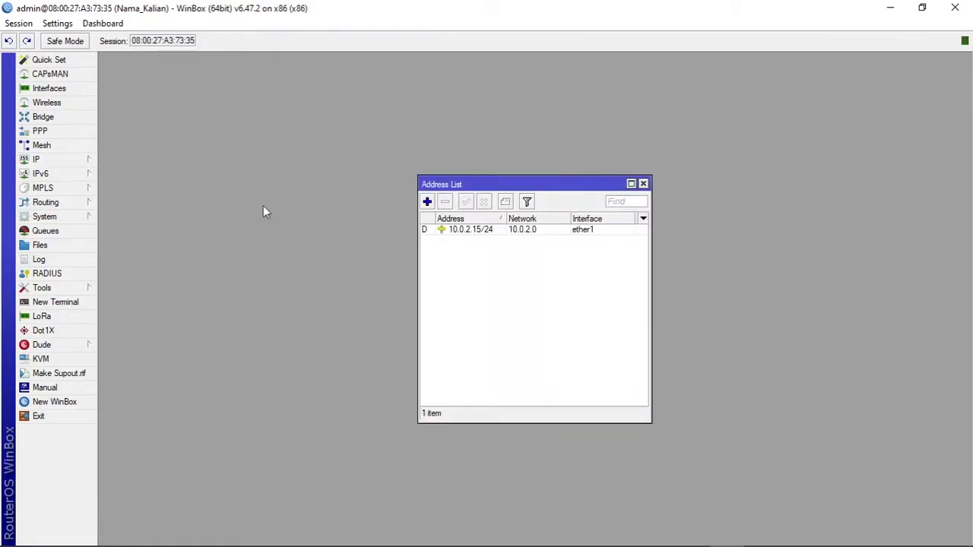
{"action": "left_click", "coordinate": [427, 203]}
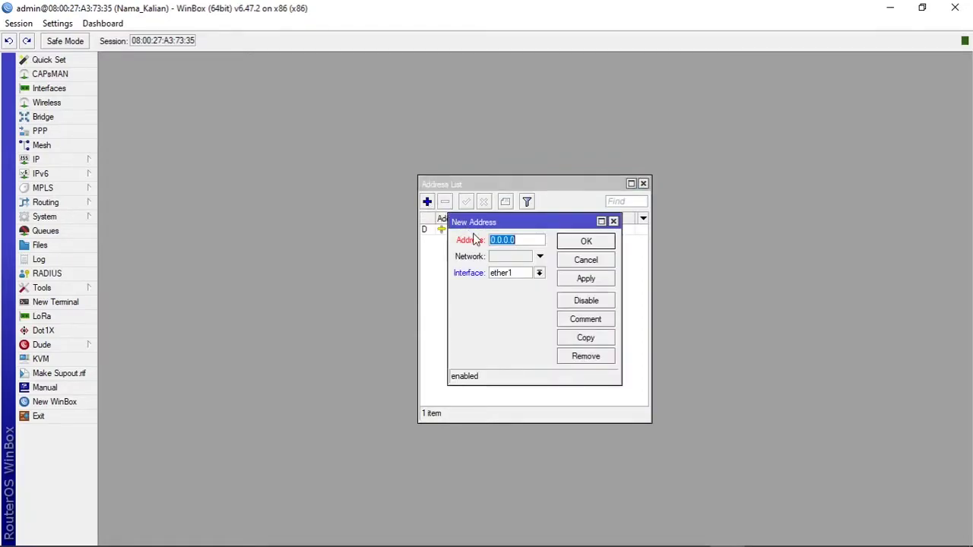
{"action": "mouse_move", "coordinate": [507, 546]}
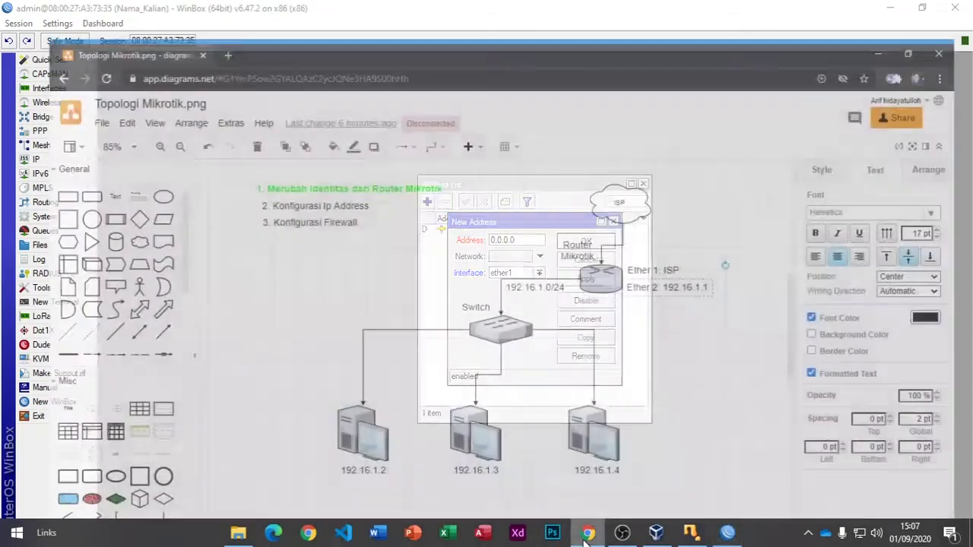
{"action": "left_click", "coordinate": [587, 535]}
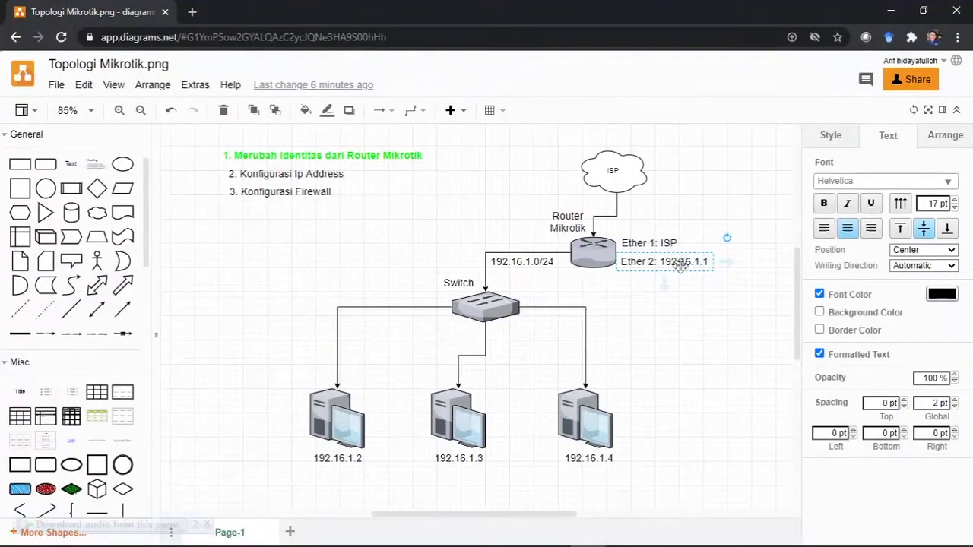
{"action": "left_click", "coordinate": [890, 11]}
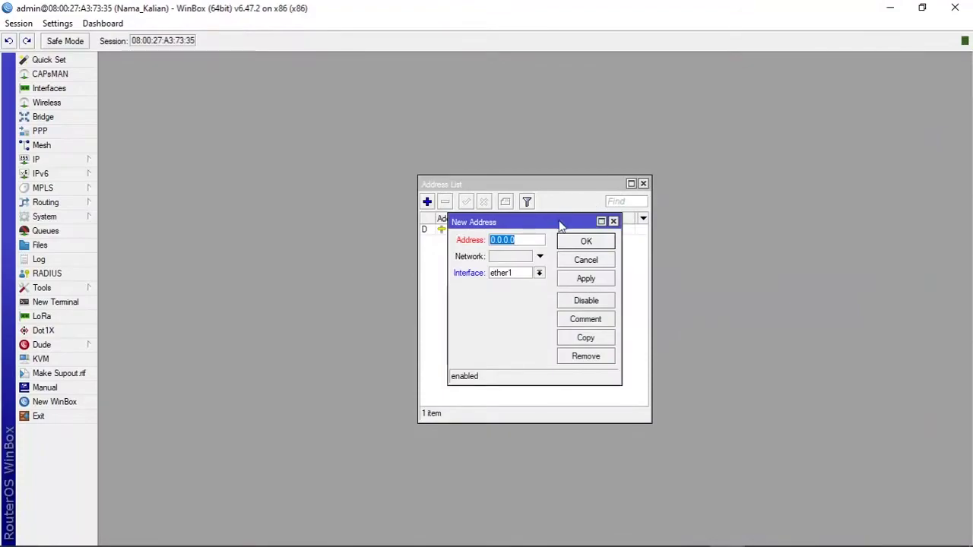
Step: Enter address 192.16.1.1/24 on interface ether2 and save it
{"action": "type", "text": "192"}
{"action": "key", "text": "Return"}
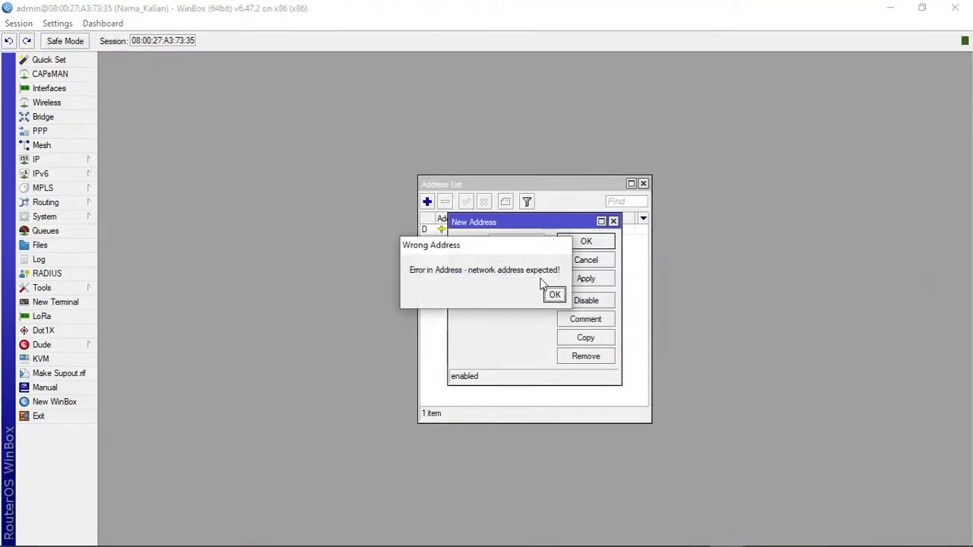
{"action": "left_click", "coordinate": [554, 294]}
{"action": "left_click", "coordinate": [517, 242]}
{"action": "type", "text": ".16"}
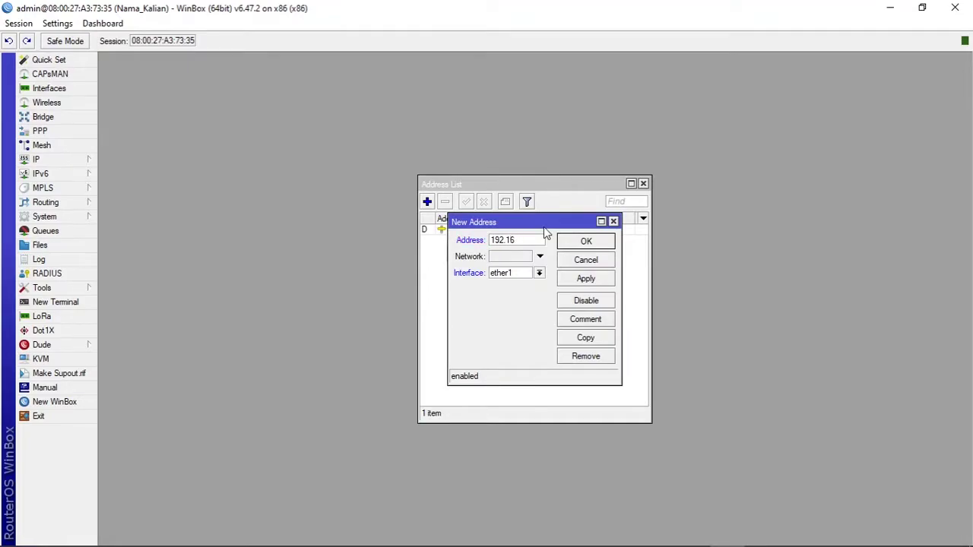
{"action": "type", "text": ".1.1/24"}
{"action": "left_click_drag", "start_coordinate": [531, 239], "coordinate": [559, 241]}
{"action": "left_click_drag", "start_coordinate": [531, 241], "coordinate": [547, 240]}
{"action": "left_click", "coordinate": [588, 533]}
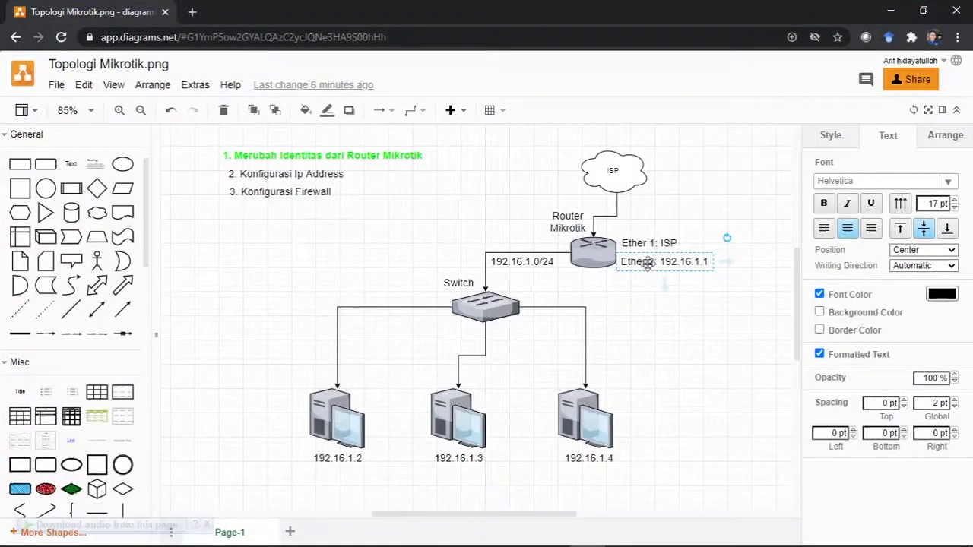
{"action": "left_click", "coordinate": [891, 11]}
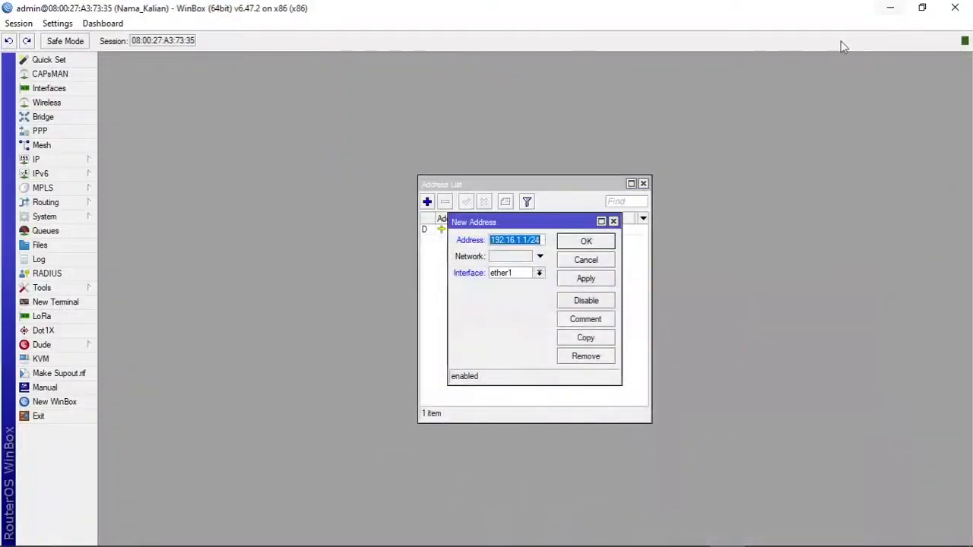
{"action": "left_click", "coordinate": [539, 273]}
{"action": "left_click", "coordinate": [539, 295]}
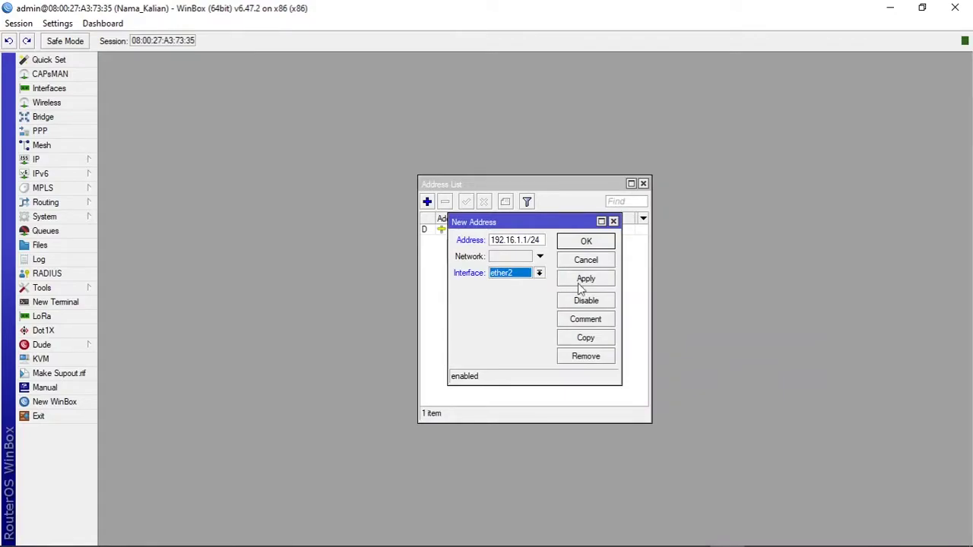
{"action": "left_click", "coordinate": [588, 242]}
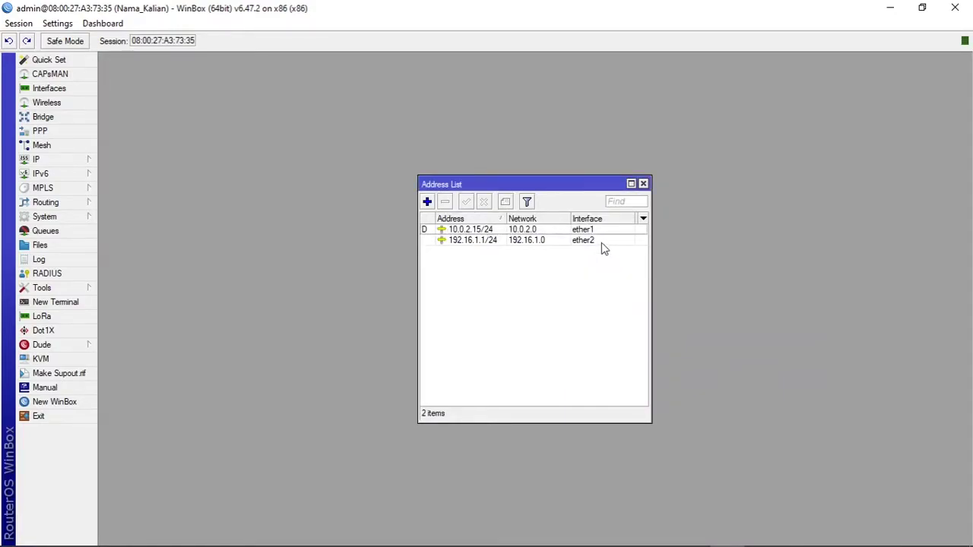
Step: Resize the Address and Network columns, then select diagram checklist item '2. Konfigurasi Ip Address'
{"action": "left_click_drag", "start_coordinate": [506, 219], "coordinate": [513, 220]}
{"action": "left_click_drag", "start_coordinate": [575, 219], "coordinate": [563, 219]}
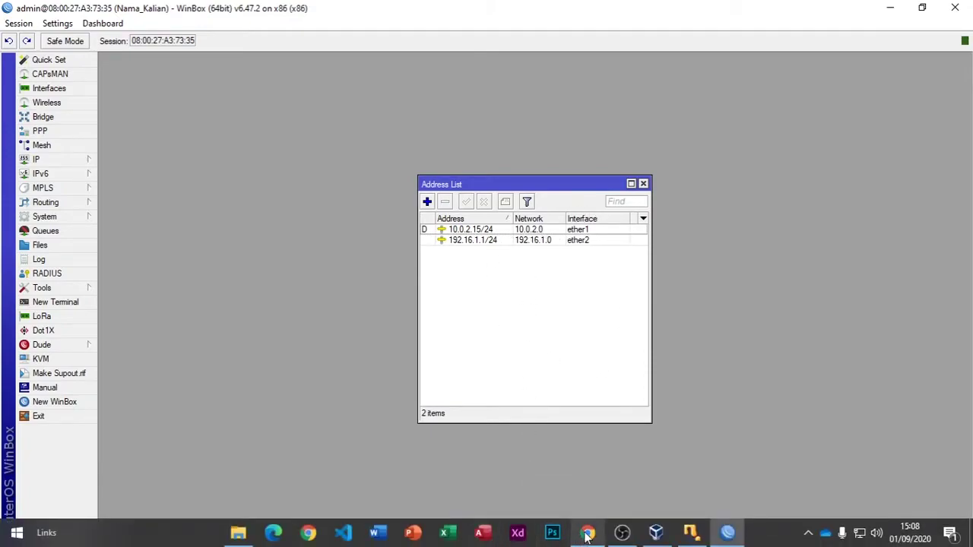
{"action": "left_click", "coordinate": [587, 532]}
{"action": "left_click", "coordinate": [312, 179]}
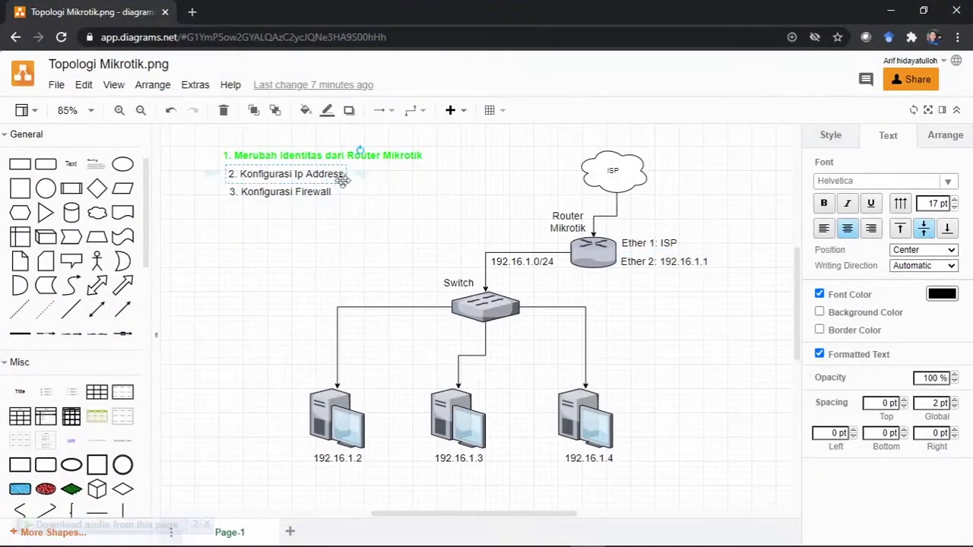
{"action": "left_click_drag", "start_coordinate": [319, 176], "coordinate": [316, 177]}
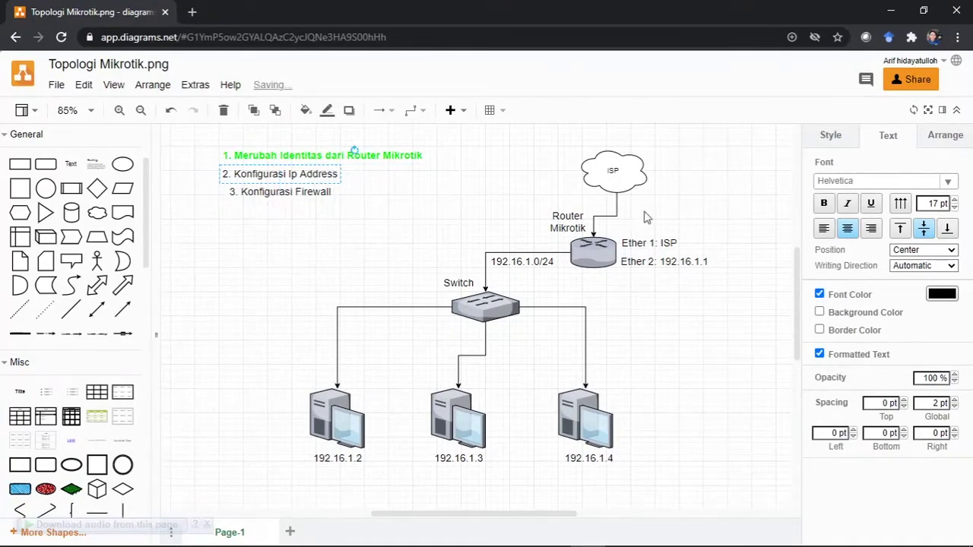
Step: Make '2. Konfigurasi Ip Address' bold with green font colour
{"action": "left_click", "coordinate": [824, 205]}
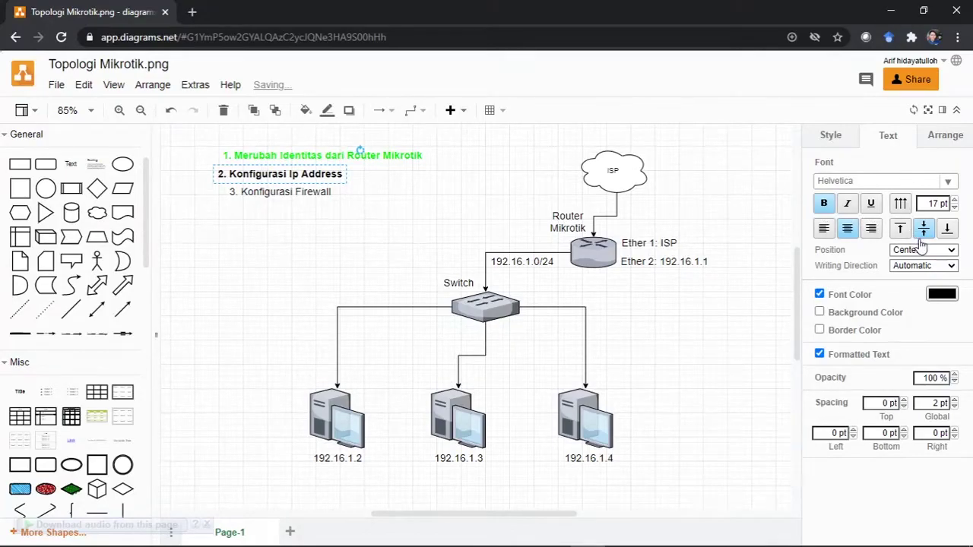
{"action": "left_click", "coordinate": [941, 294]}
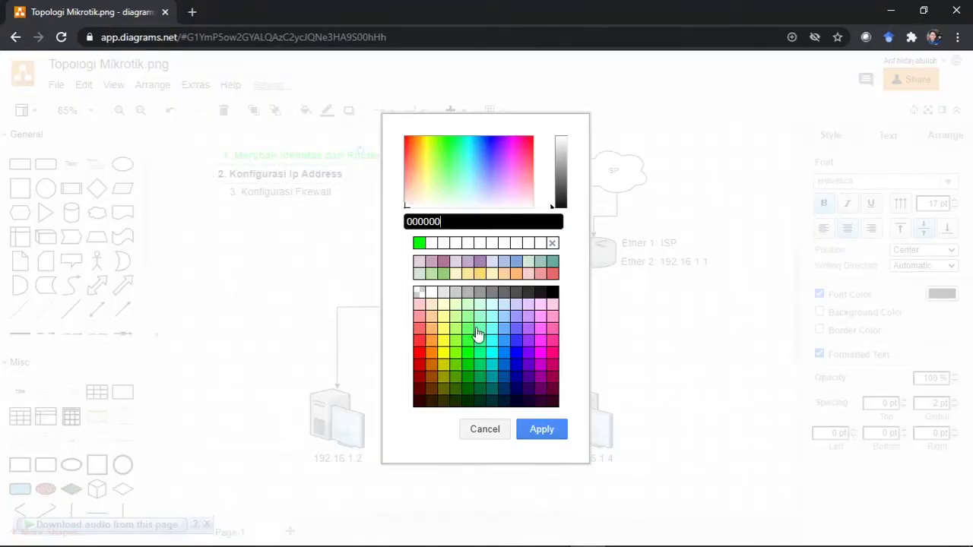
{"action": "left_click", "coordinate": [419, 242]}
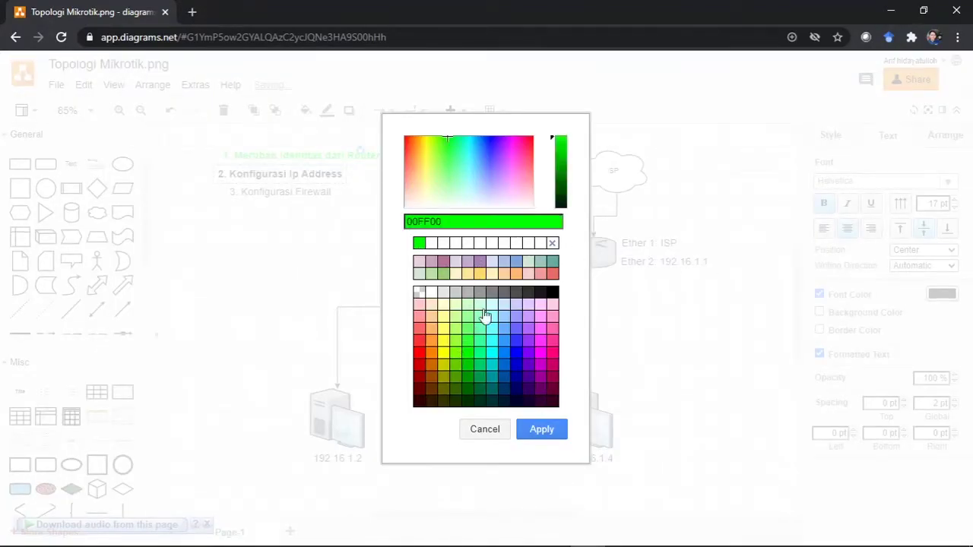
{"action": "left_click", "coordinate": [537, 433]}
{"action": "left_click_drag", "start_coordinate": [308, 176], "coordinate": [335, 184]}
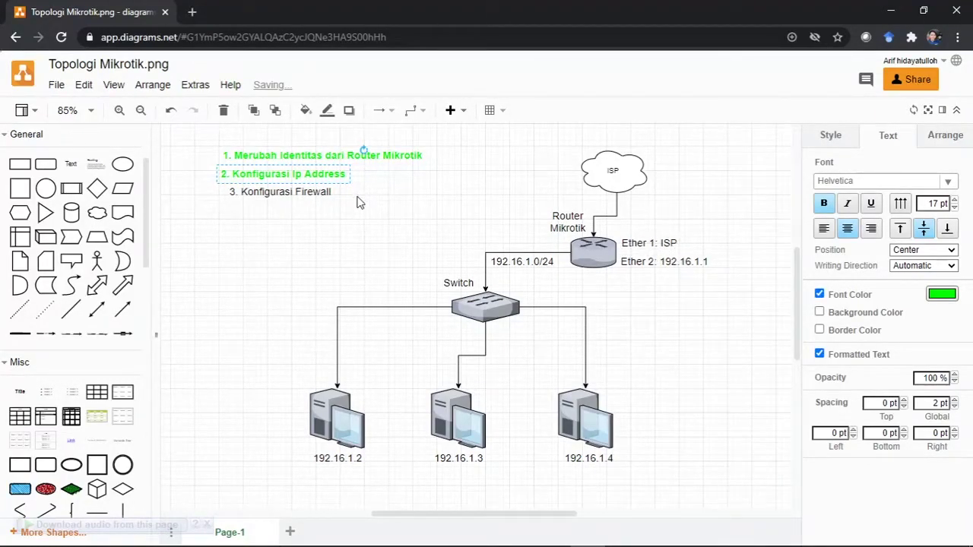
Step: Select and deselect item '3. Konfigurasi Firewall', then return to WinBox
{"action": "left_click", "coordinate": [302, 195]}
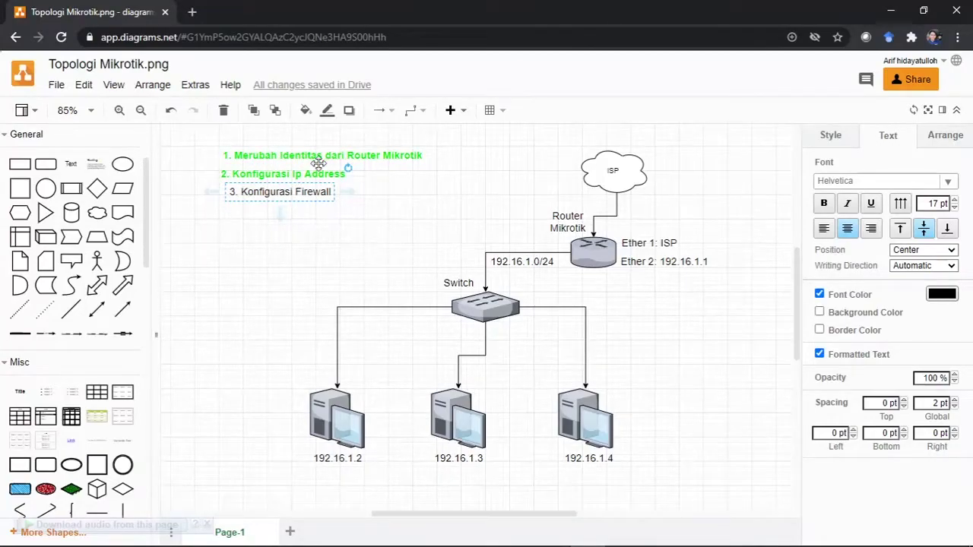
{"action": "left_click", "coordinate": [331, 238]}
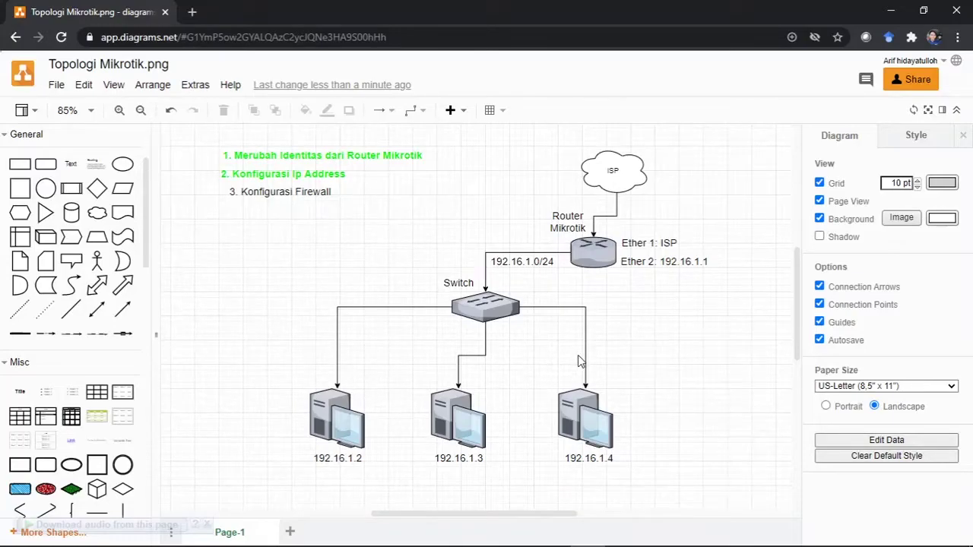
{"action": "left_click", "coordinate": [891, 10]}
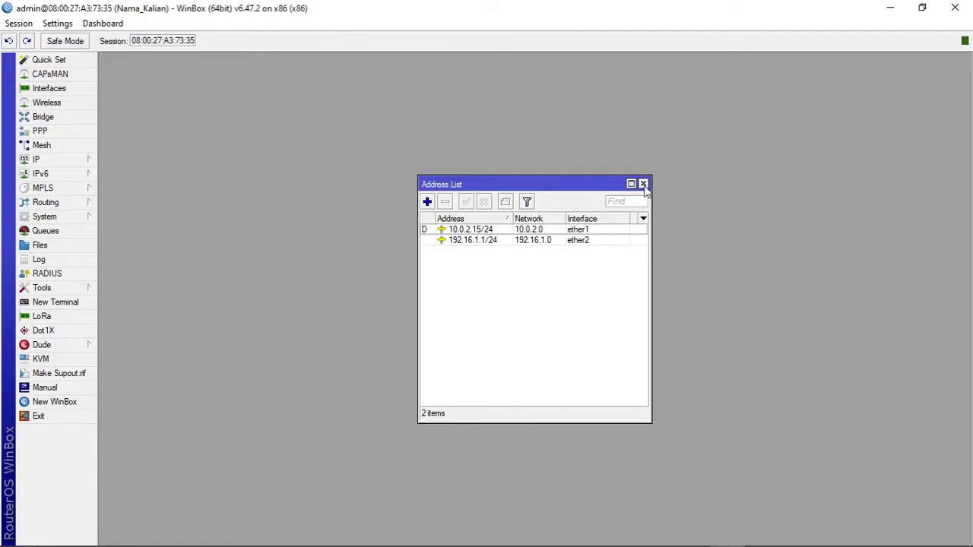
Step: Close the Address List, open IP > Firewall, and move its window higher
{"action": "left_click", "coordinate": [643, 184]}
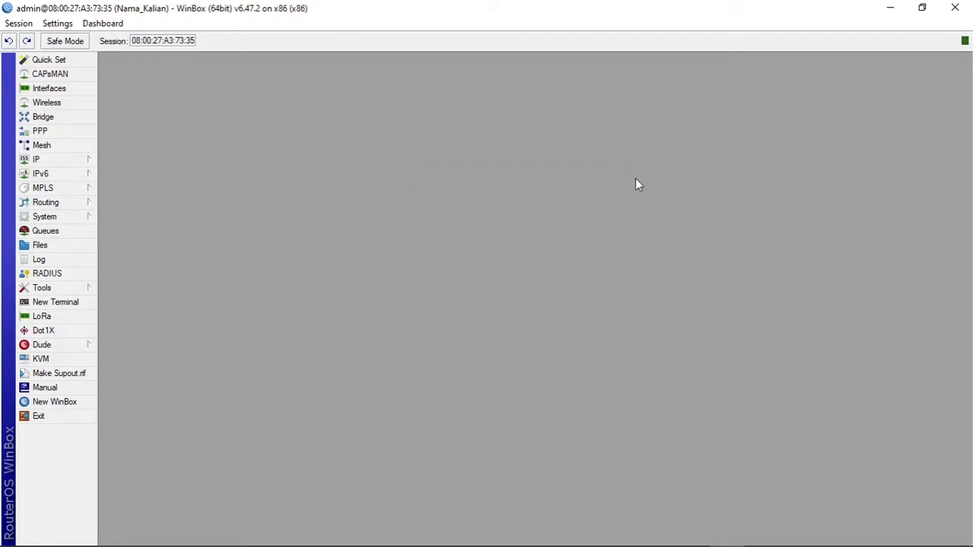
{"action": "left_click", "coordinate": [79, 158]}
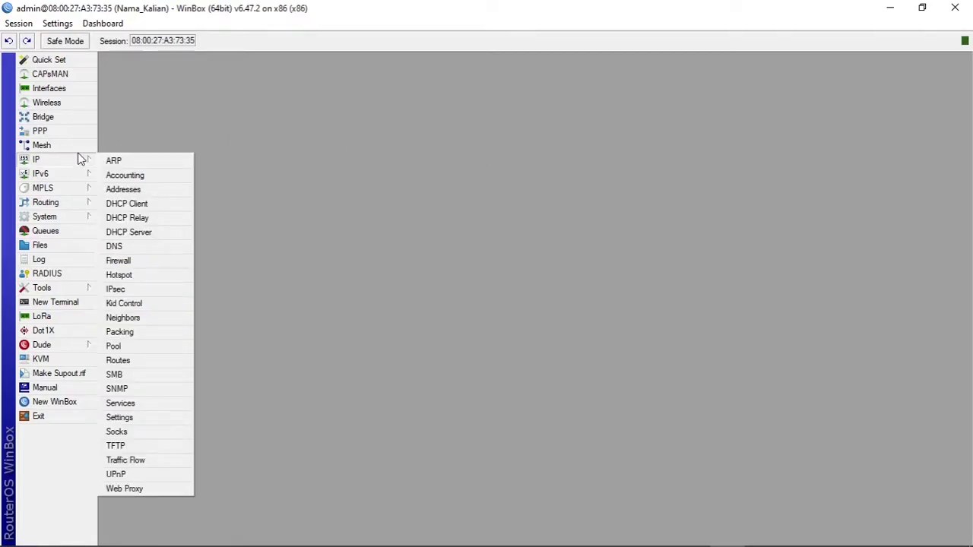
{"action": "left_click", "coordinate": [142, 263]}
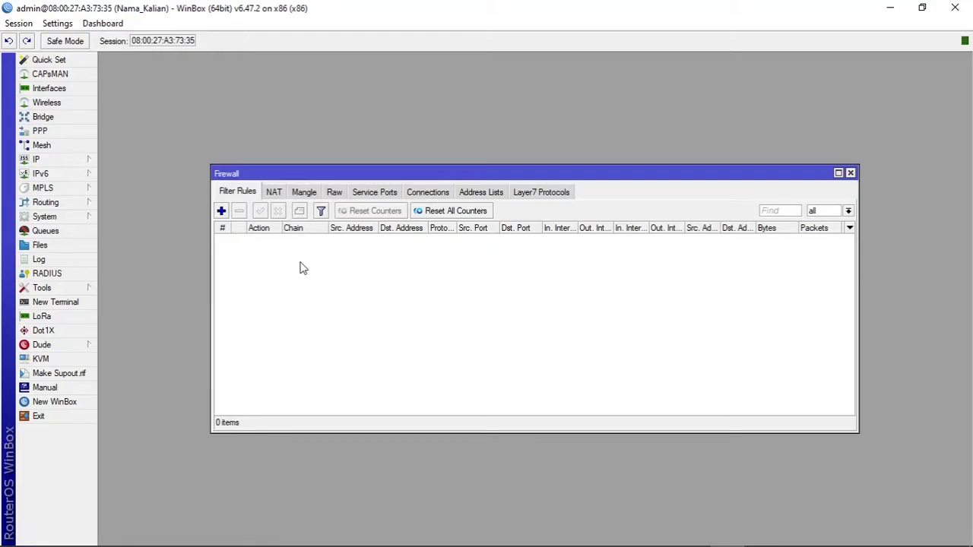
{"action": "left_click_drag", "start_coordinate": [356, 173], "coordinate": [343, 137]}
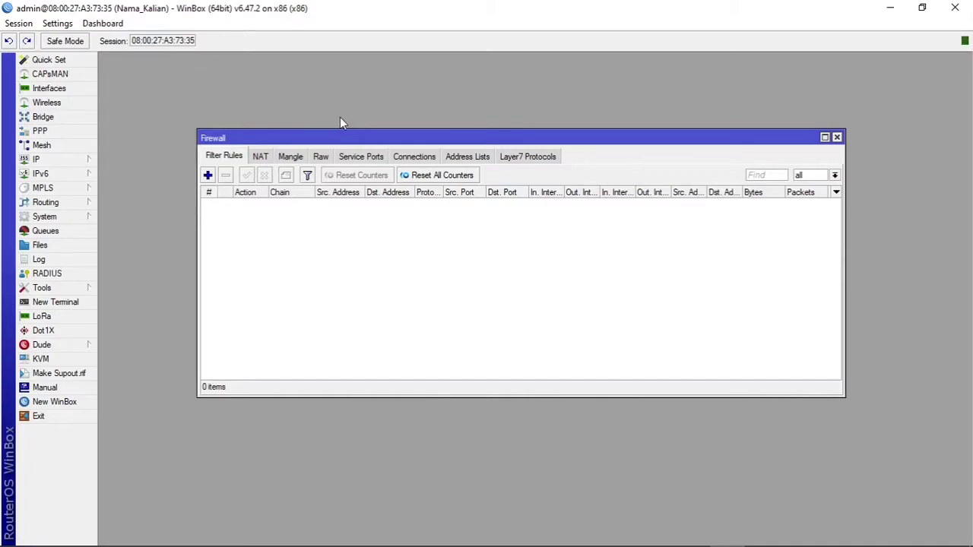
{"action": "left_click_drag", "start_coordinate": [296, 137], "coordinate": [322, 110]}
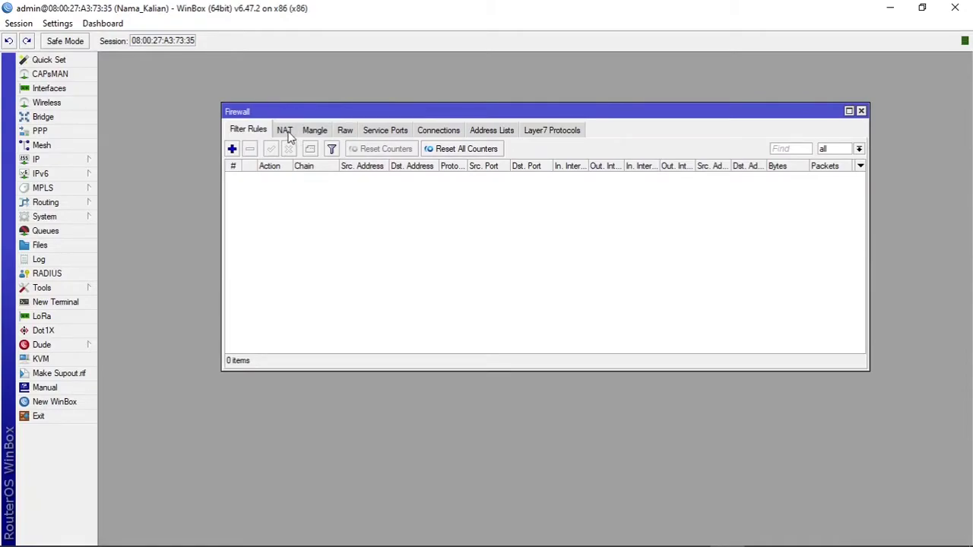
Step: Start a new rule on the NAT tab and position its dialog
{"action": "left_click", "coordinate": [286, 133]}
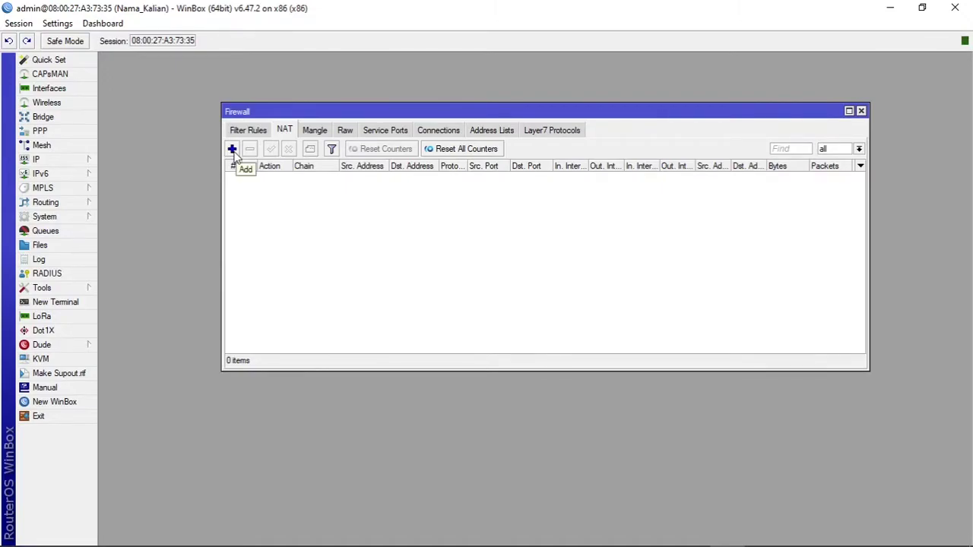
{"action": "left_click", "coordinate": [233, 150]}
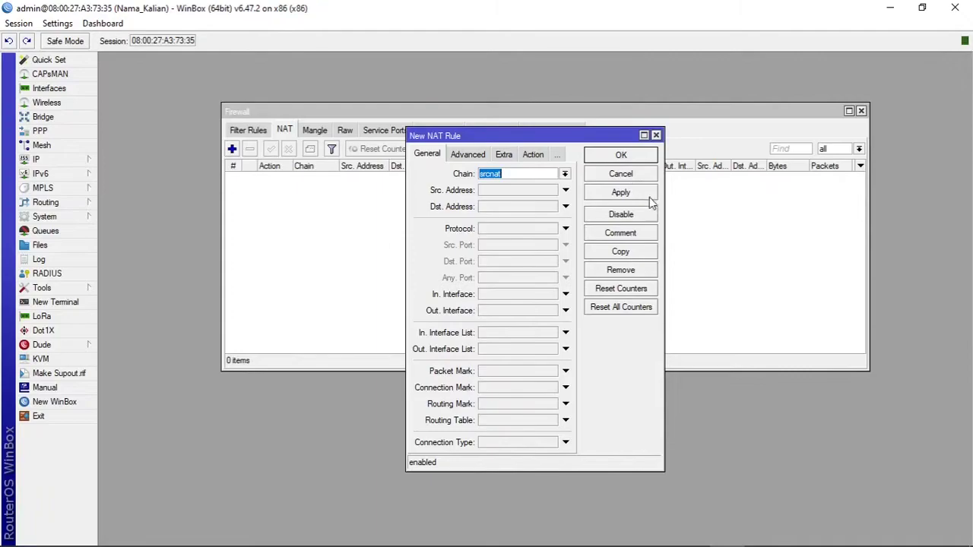
{"action": "left_click_drag", "start_coordinate": [592, 143], "coordinate": [575, 127]}
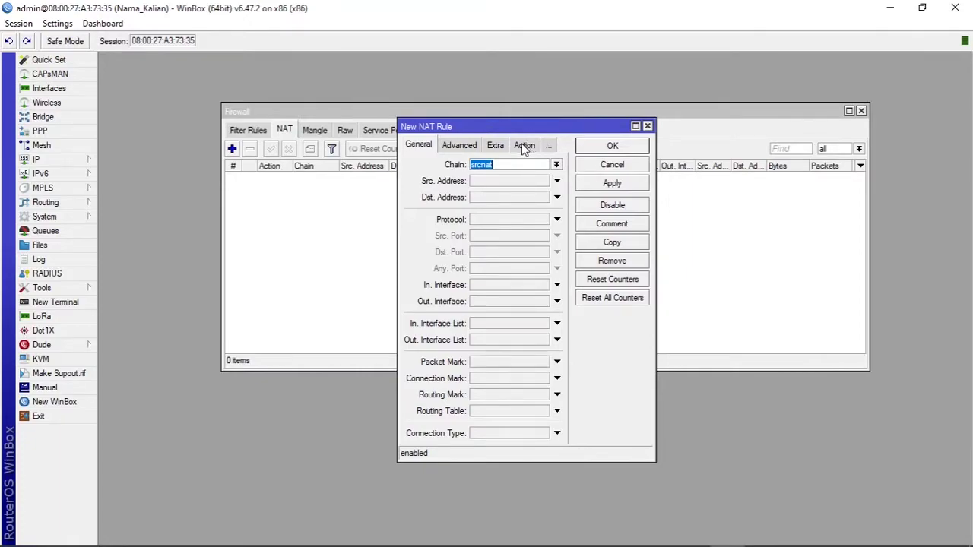
{"action": "left_click_drag", "start_coordinate": [457, 129], "coordinate": [440, 131]}
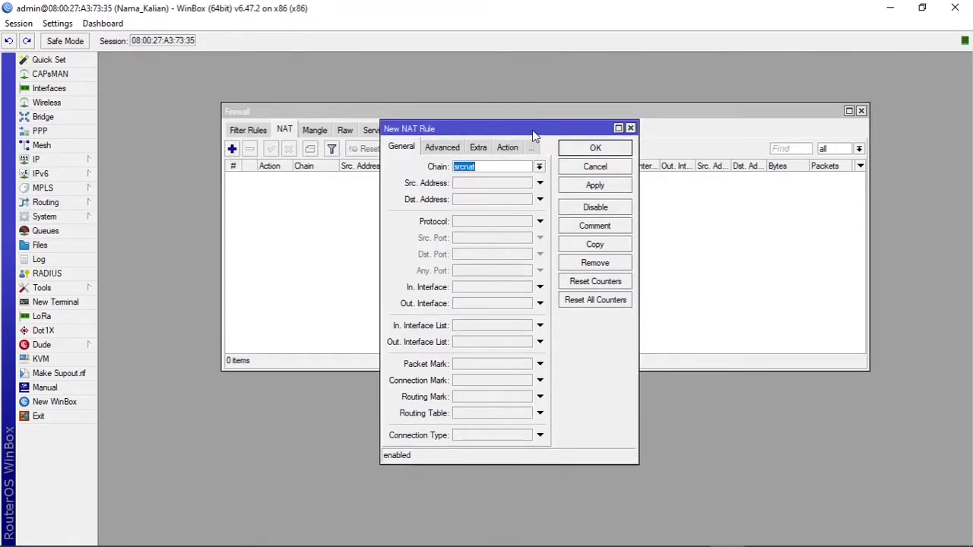
{"action": "left_click_drag", "start_coordinate": [533, 131], "coordinate": [522, 128]}
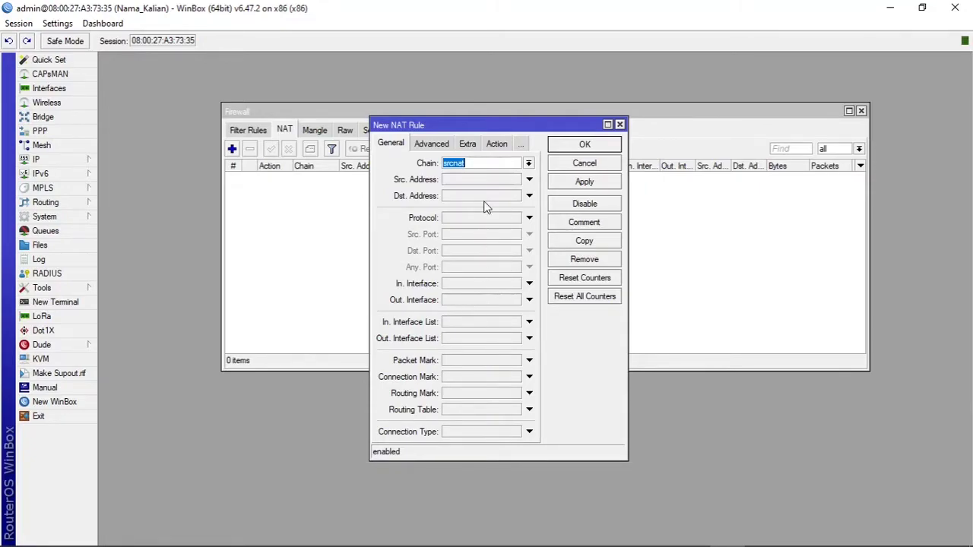
Step: Set the NAT rule's chain to srcnat and Out. Interface to ether1
{"action": "left_click", "coordinate": [517, 163]}
{"action": "key", "text": "BackSpace"}
{"action": "left_click", "coordinate": [530, 164]}
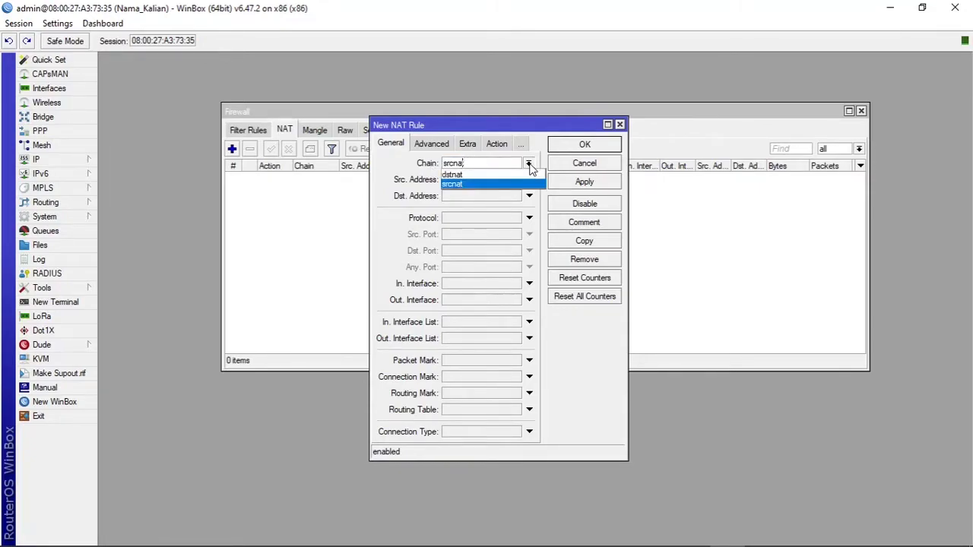
{"action": "left_click", "coordinate": [466, 184]}
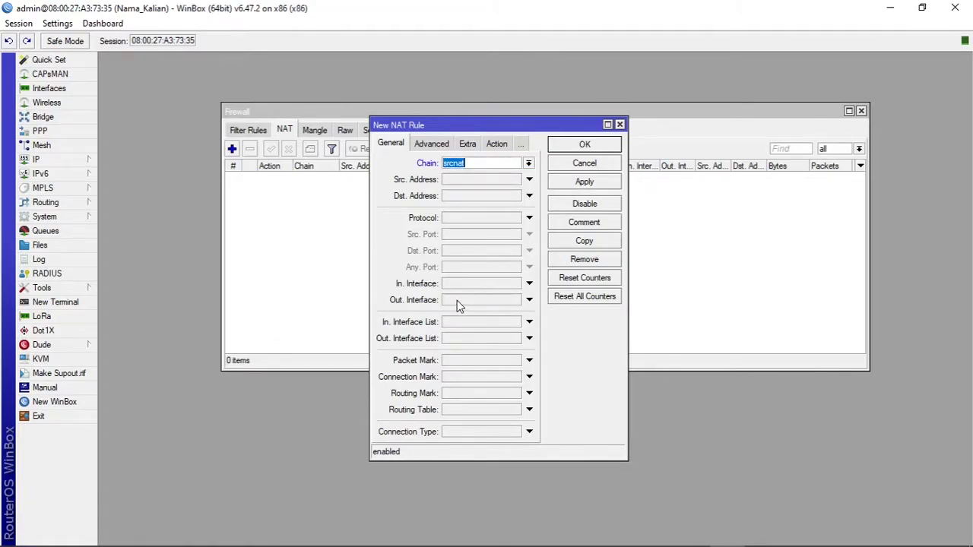
{"action": "left_click", "coordinate": [481, 304]}
{"action": "left_click", "coordinate": [518, 301]}
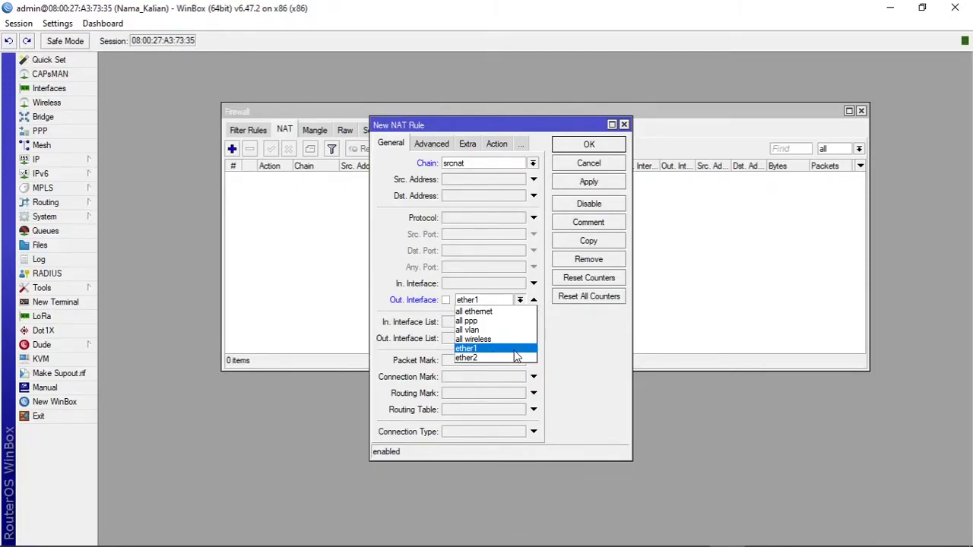
{"action": "left_click", "coordinate": [514, 349]}
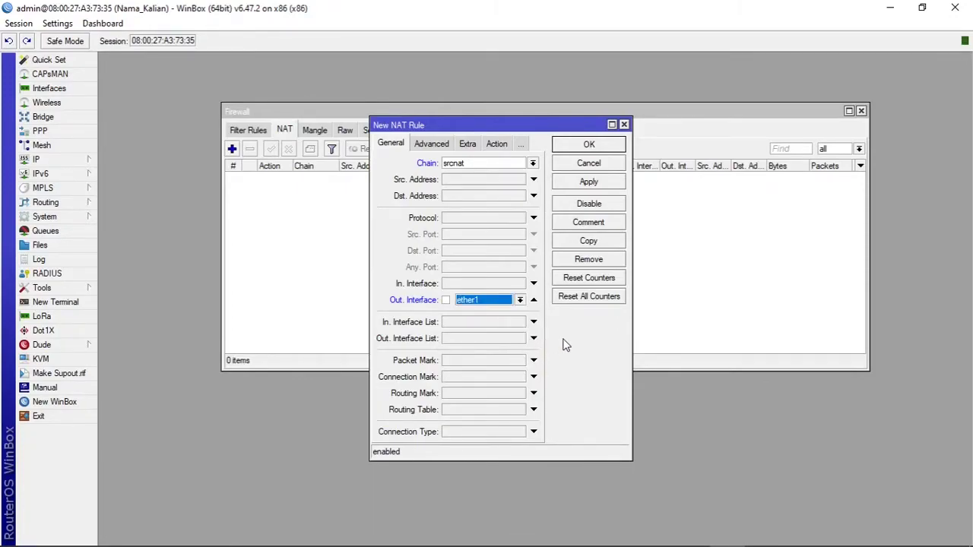
{"action": "left_click", "coordinate": [471, 161]}
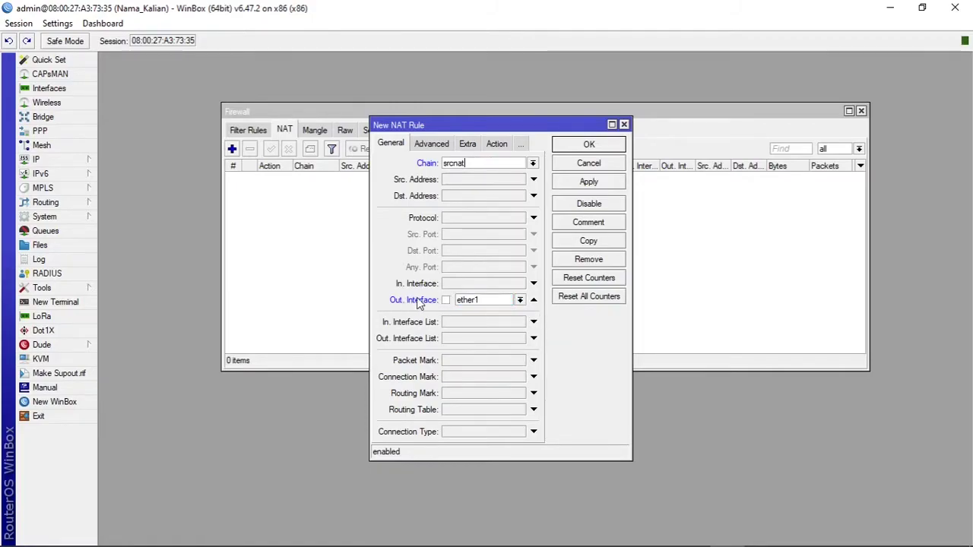
{"action": "left_click", "coordinate": [498, 146]}
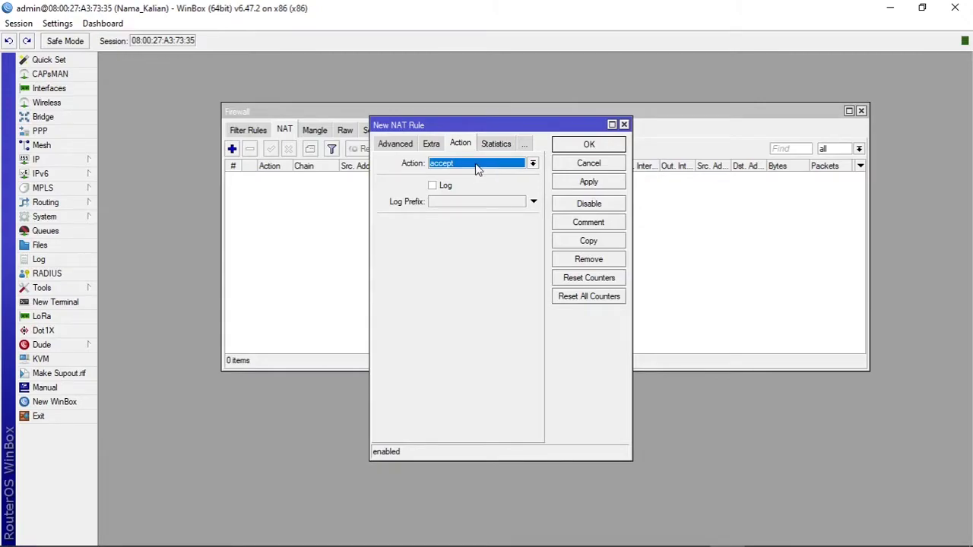
Step: Set the new srcnat rule's action to masquerade, then apply and save it
{"action": "left_click", "coordinate": [533, 164]}
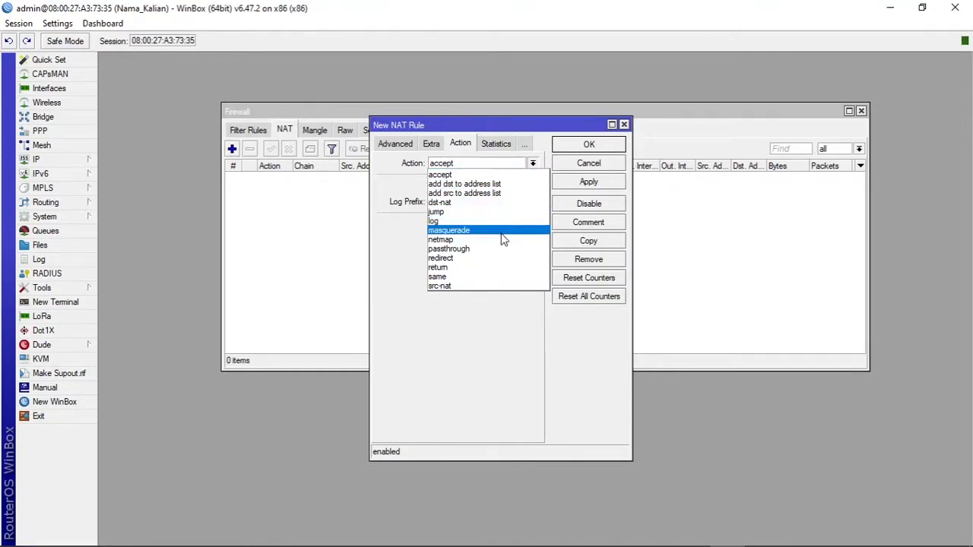
{"action": "left_click", "coordinate": [470, 231]}
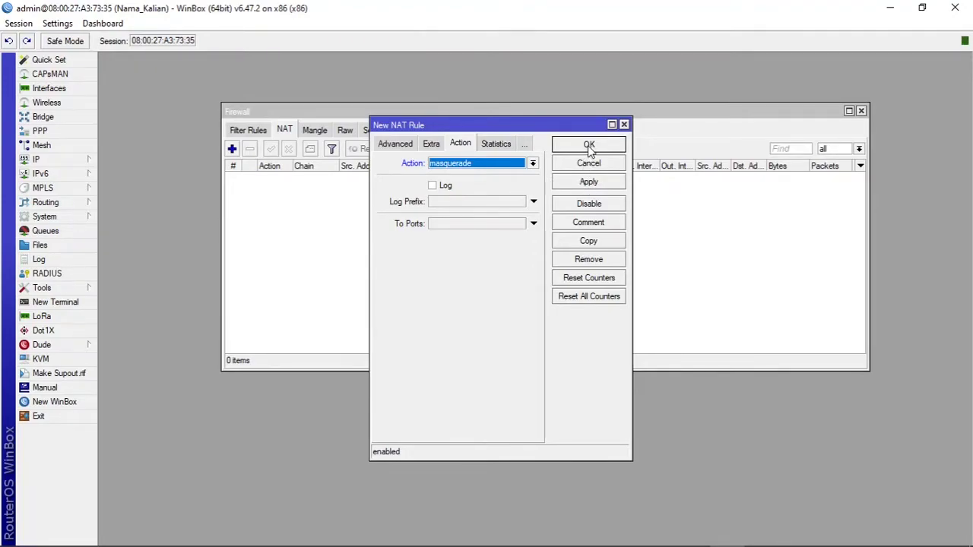
{"action": "left_click", "coordinate": [594, 183]}
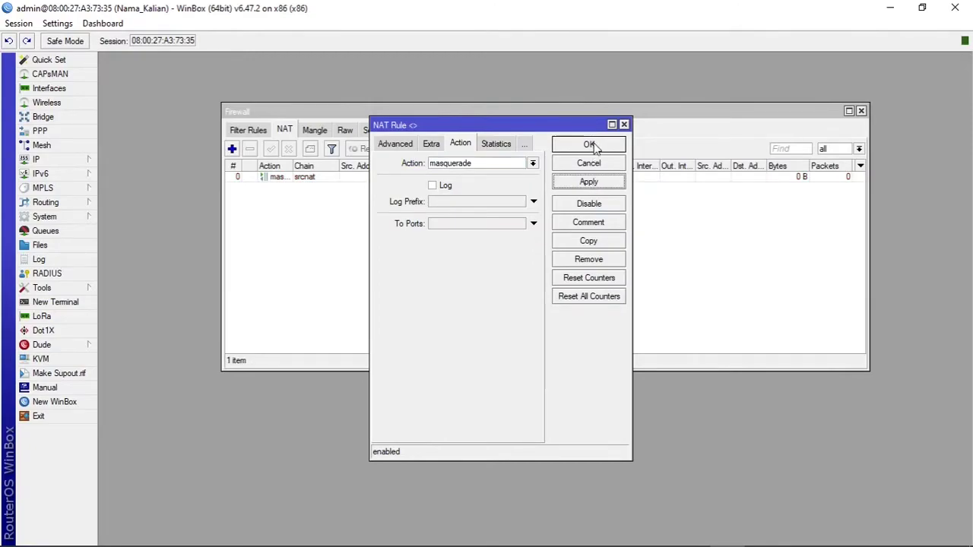
{"action": "left_click", "coordinate": [589, 145]}
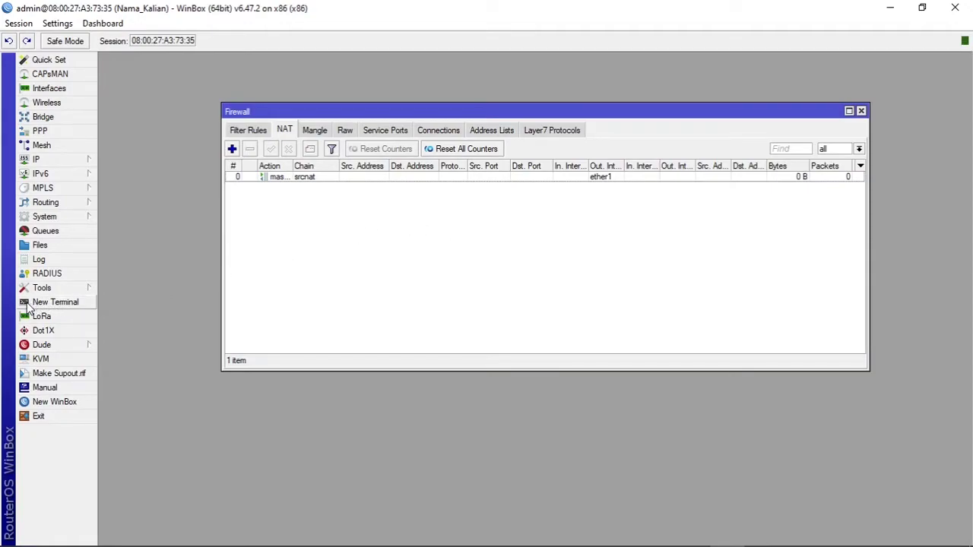
Step: In a router terminal, ping 8.8.8.8 until 40 of 40 replies arrive with 0% loss
{"action": "left_click", "coordinate": [29, 305]}
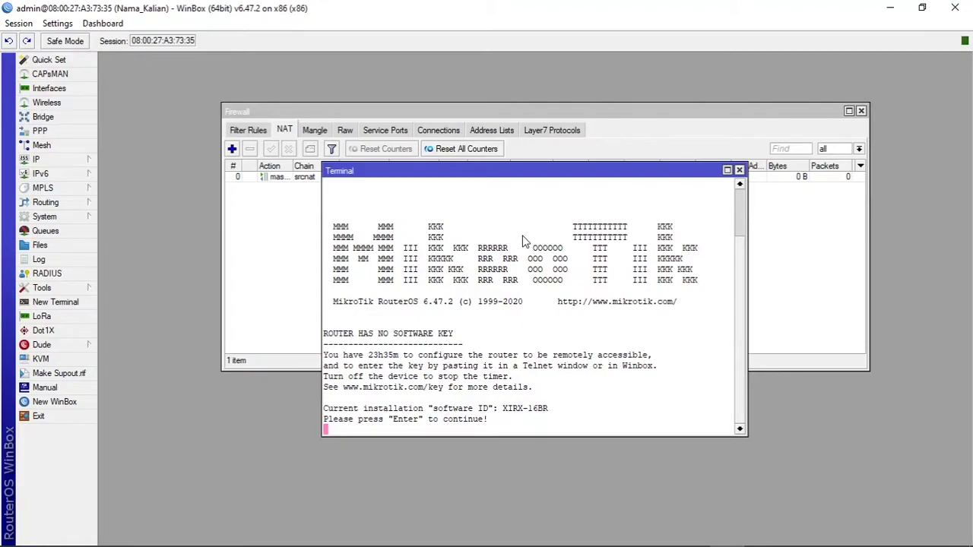
{"action": "key", "text": "Return"}
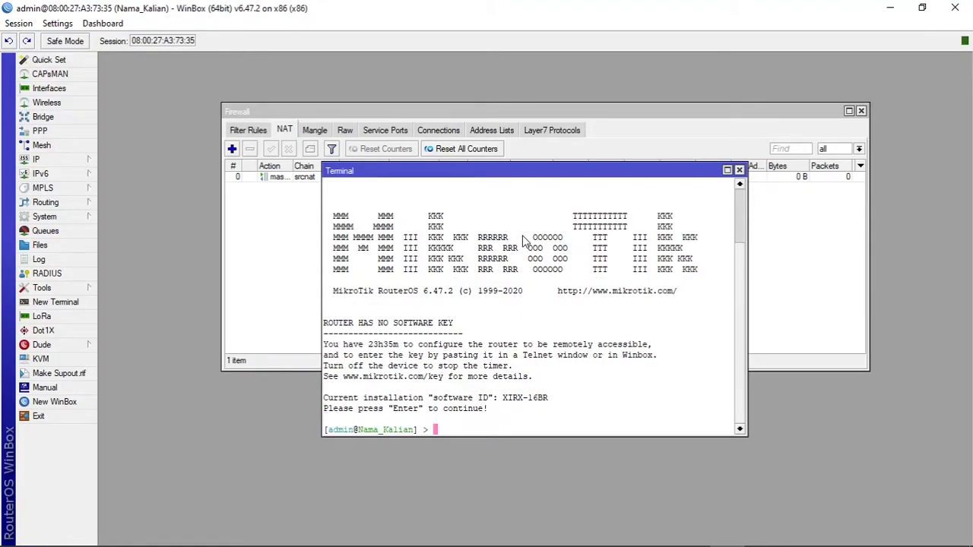
{"action": "type", "text": "ping 8.8.8.8"}
{"action": "key", "text": "Return"}
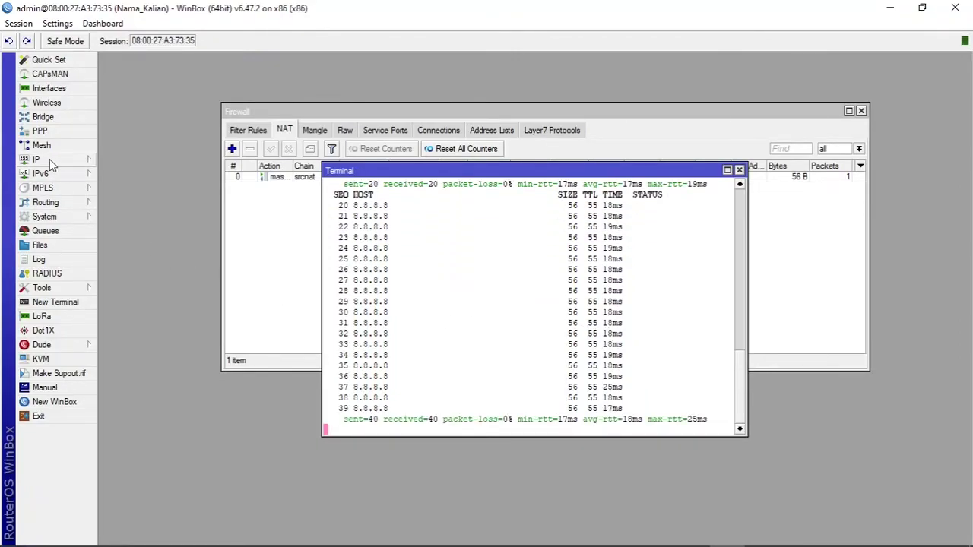
{"action": "left_click", "coordinate": [76, 161]}
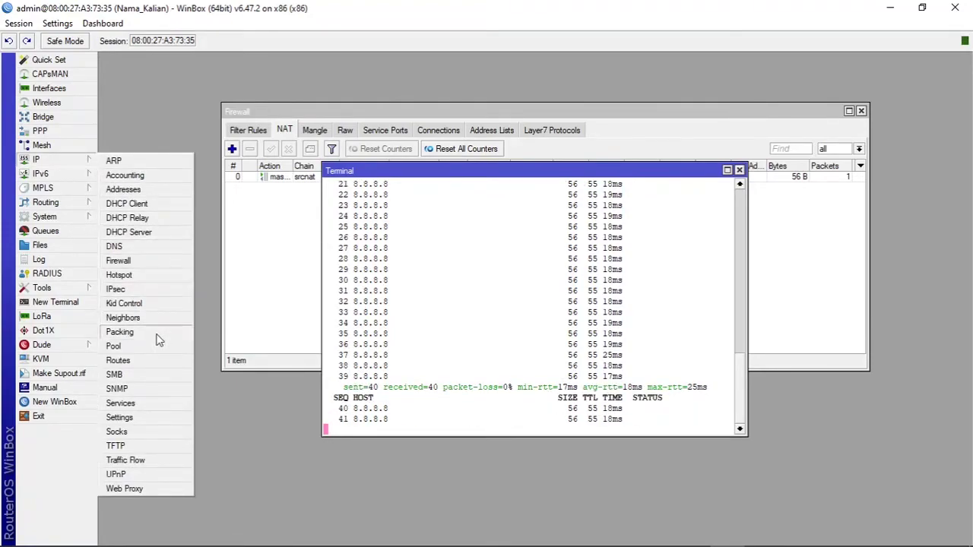
Step: Check the routing table's default route 0.0.0.0/0 via 10.0.2.2
{"action": "left_click", "coordinate": [152, 362]}
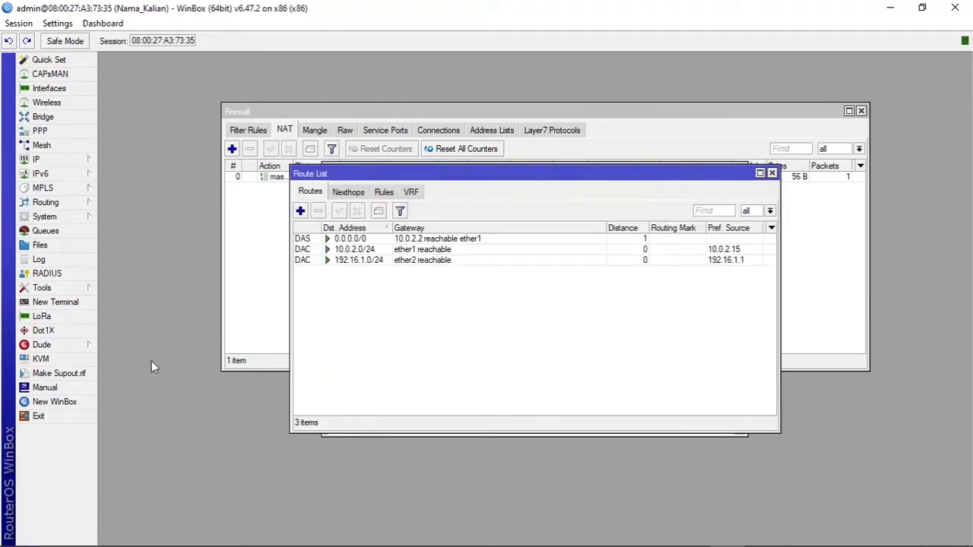
{"action": "left_click_drag", "start_coordinate": [514, 179], "coordinate": [335, 56]}
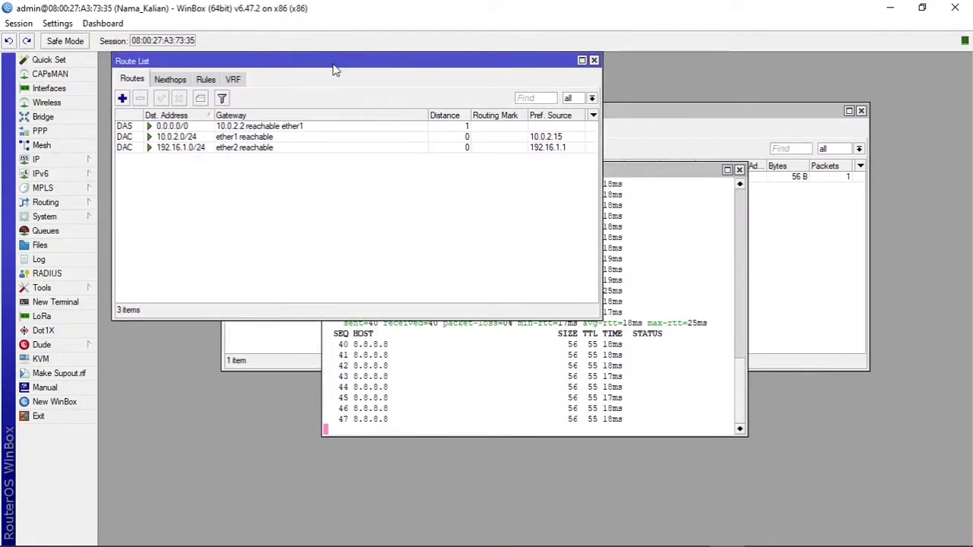
{"action": "left_click", "coordinate": [308, 127]}
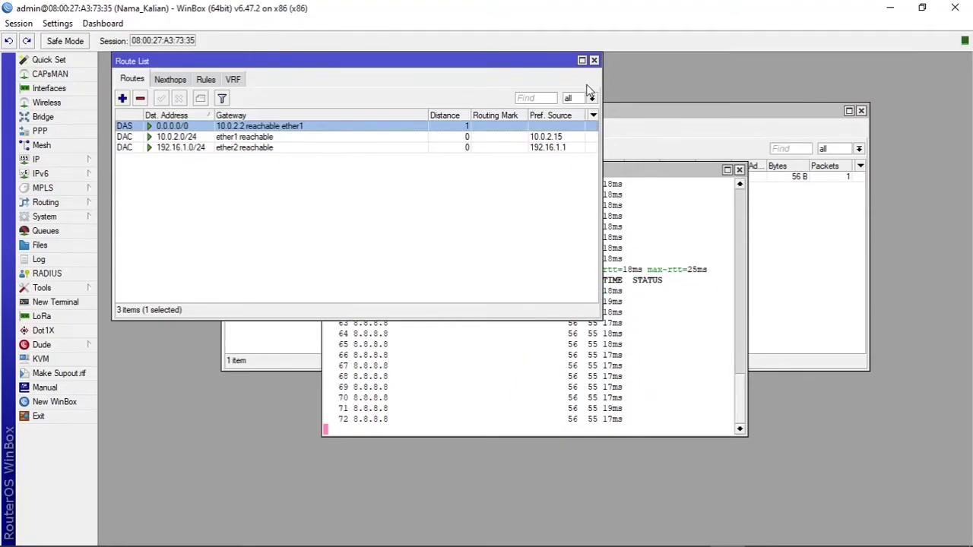
Step: Close the Route List, Terminal and Firewall windows and restore WinBox from maximized
{"action": "left_click", "coordinate": [594, 60]}
{"action": "left_click", "coordinate": [739, 169]}
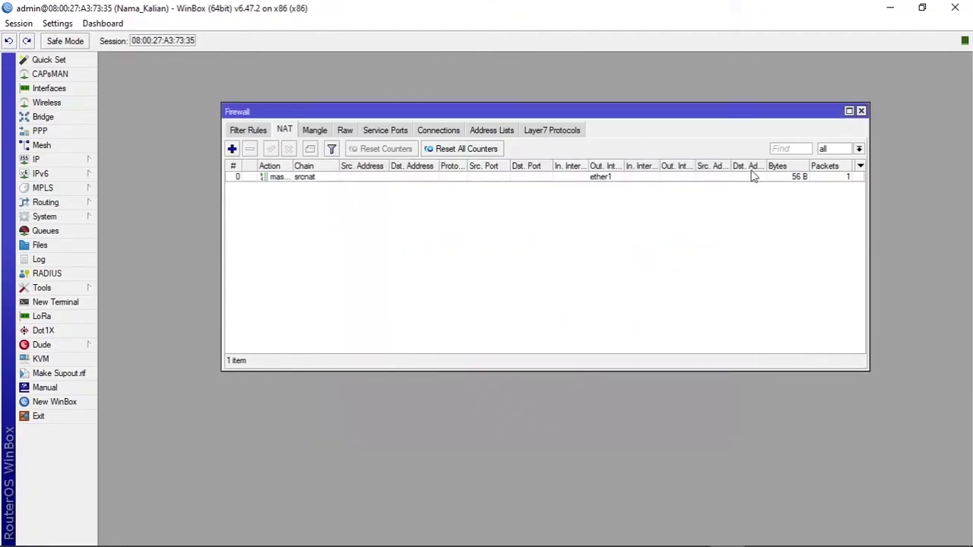
{"action": "left_click", "coordinate": [862, 111]}
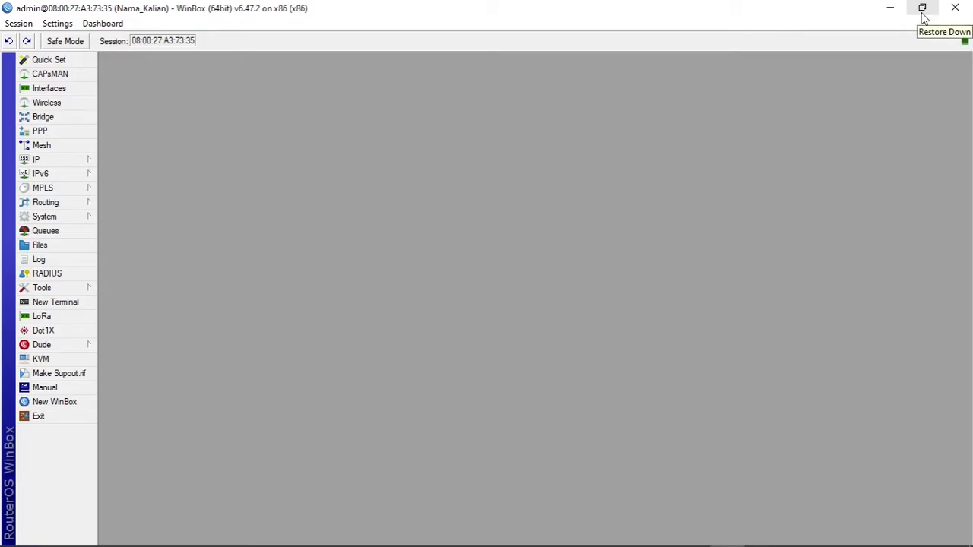
{"action": "left_click", "coordinate": [922, 9]}
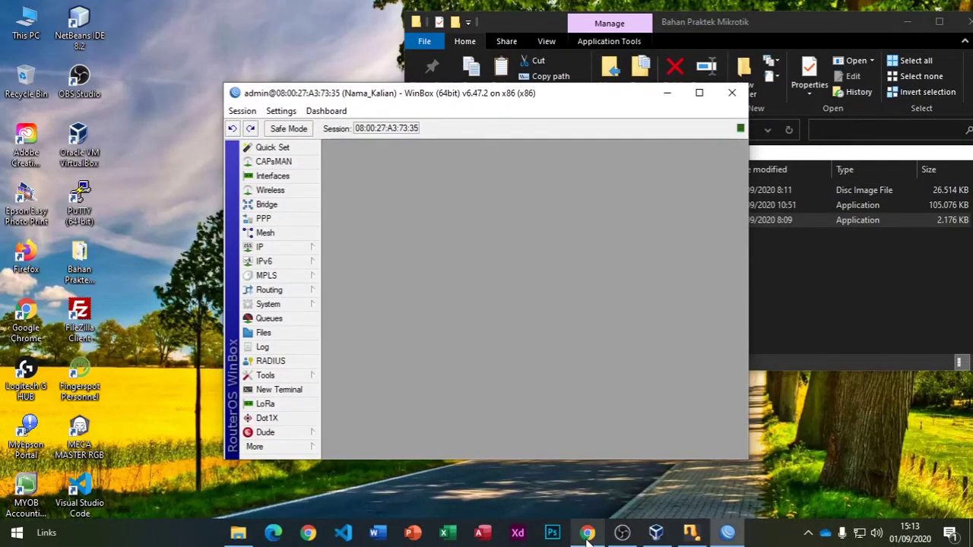
Step: In the diagram, make checklist item '3. Konfigurasi Firewall' bold and green
{"action": "left_click", "coordinate": [587, 532]}
{"action": "left_click", "coordinate": [266, 195]}
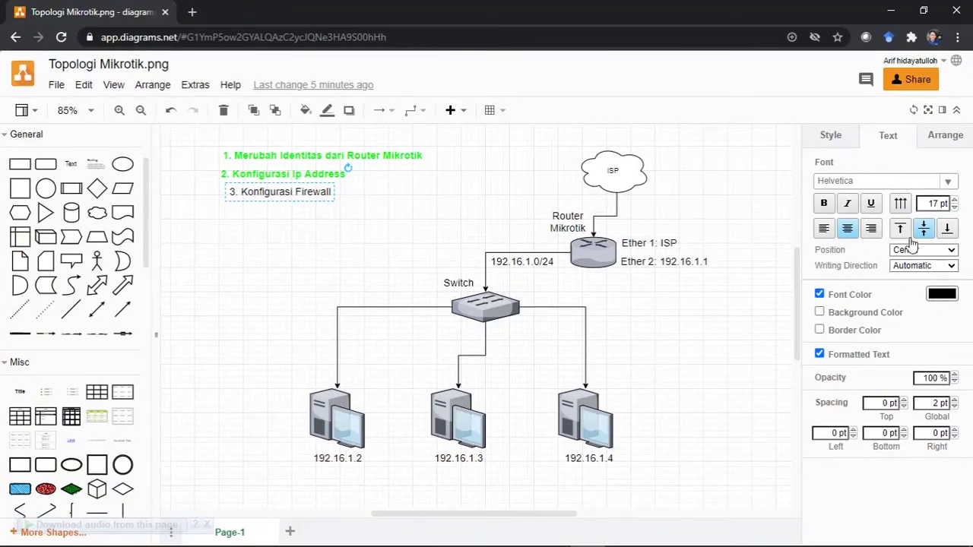
{"action": "left_click", "coordinate": [824, 204]}
{"action": "left_click", "coordinate": [942, 293]}
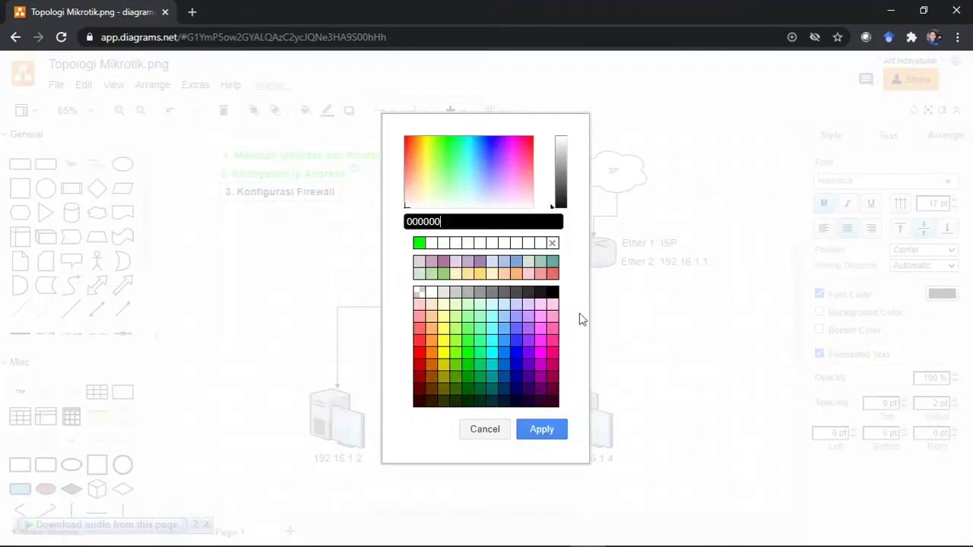
{"action": "left_click", "coordinate": [419, 242]}
{"action": "left_click", "coordinate": [541, 429]}
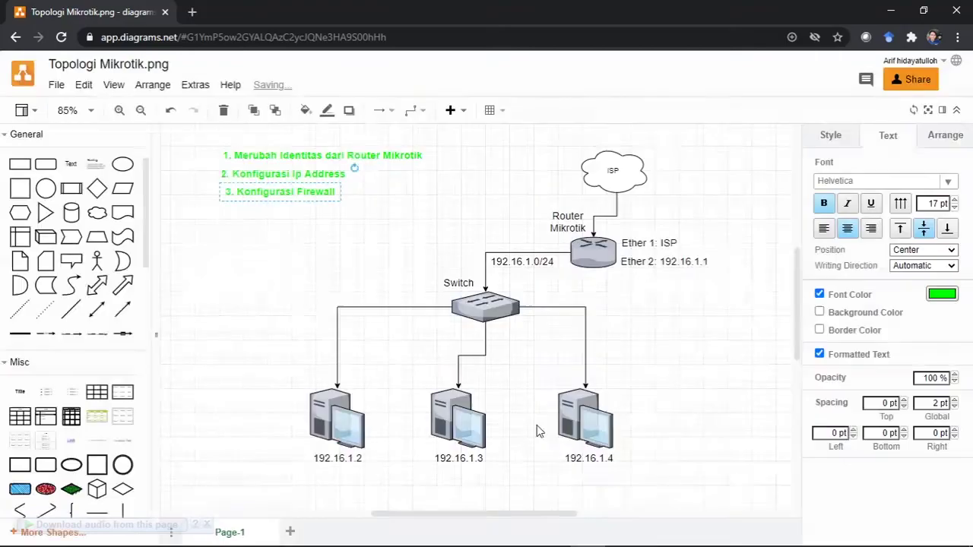
Step: Add a black text label for the fourth checklist item, currently reading '4. DHCP C'
{"action": "double_click", "coordinate": [228, 221]}
{"action": "left_click", "coordinate": [224, 216]}
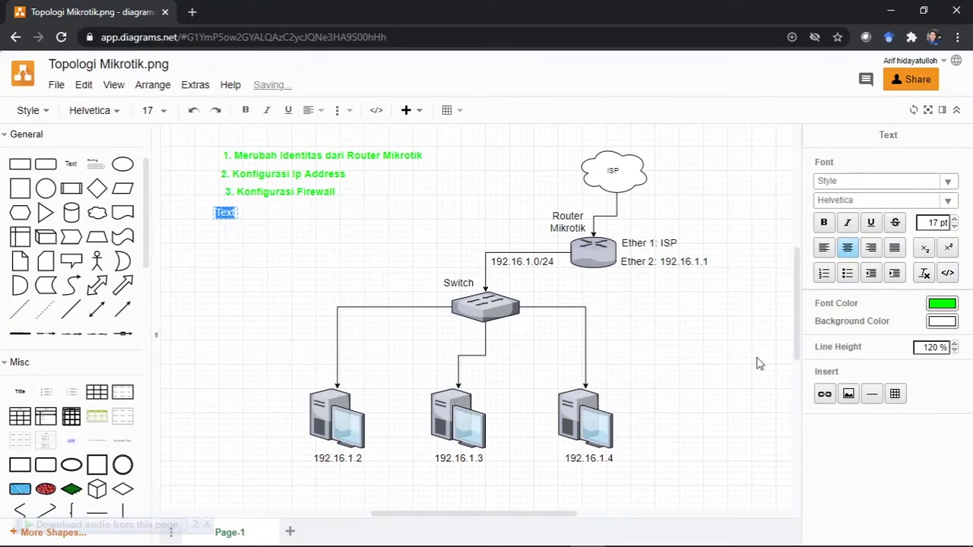
{"action": "left_click", "coordinate": [940, 304]}
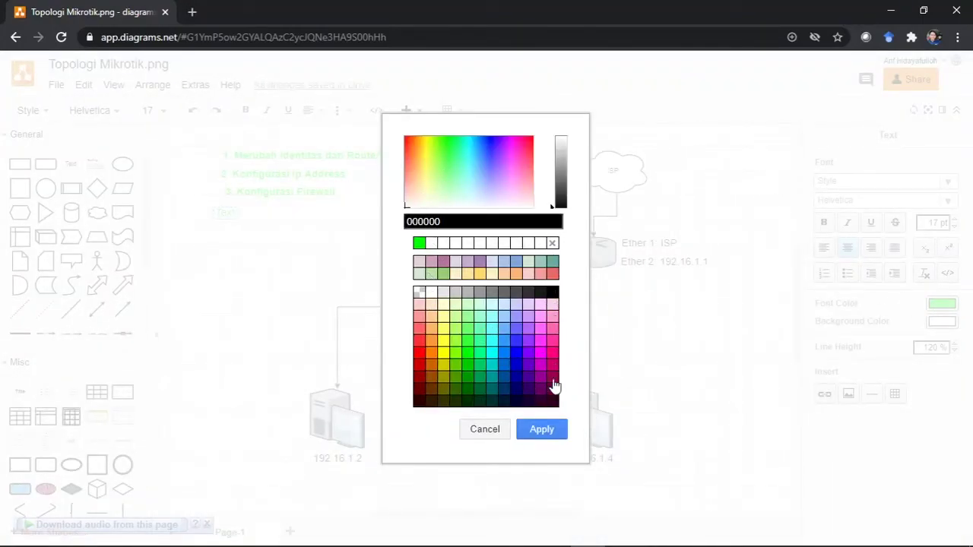
{"action": "left_click", "coordinate": [544, 431]}
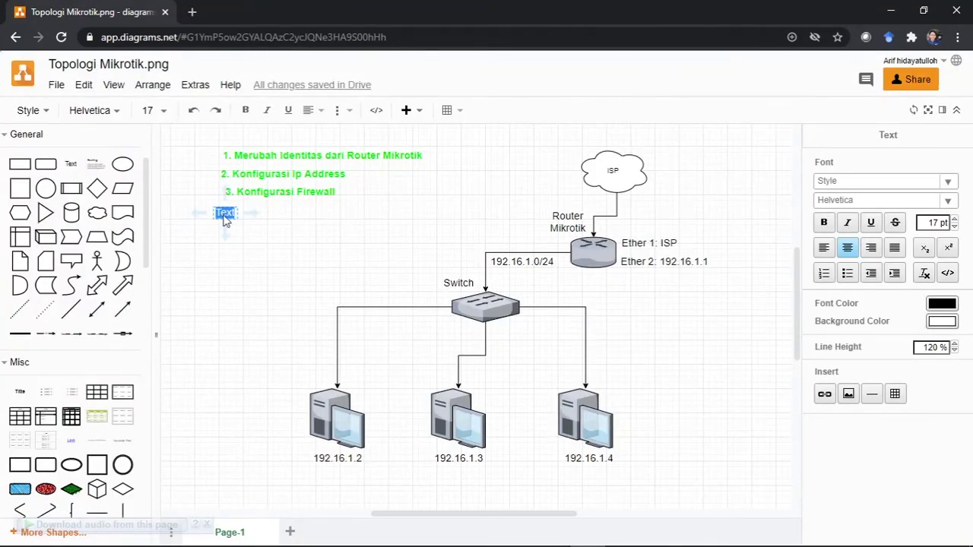
{"action": "type", "text": "4. DHCP Client"}
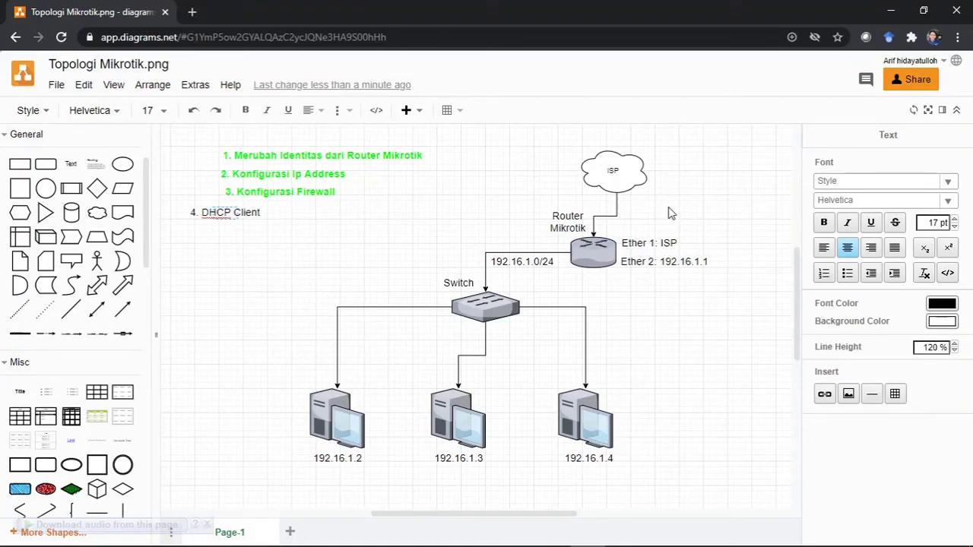
{"action": "key", "text": "BackSpace"}
{"action": "key", "text": "BackSpace"}
{"action": "key", "text": "BackSpace"}
{"action": "key", "text": "BackSpace"}
{"action": "key", "text": "BackSpace"}
{"action": "key", "text": "BackSpace"}
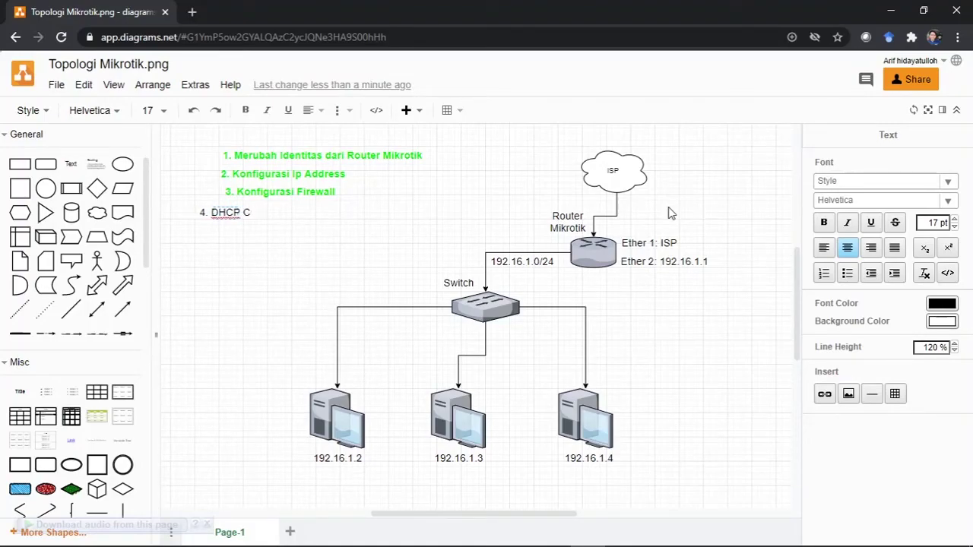